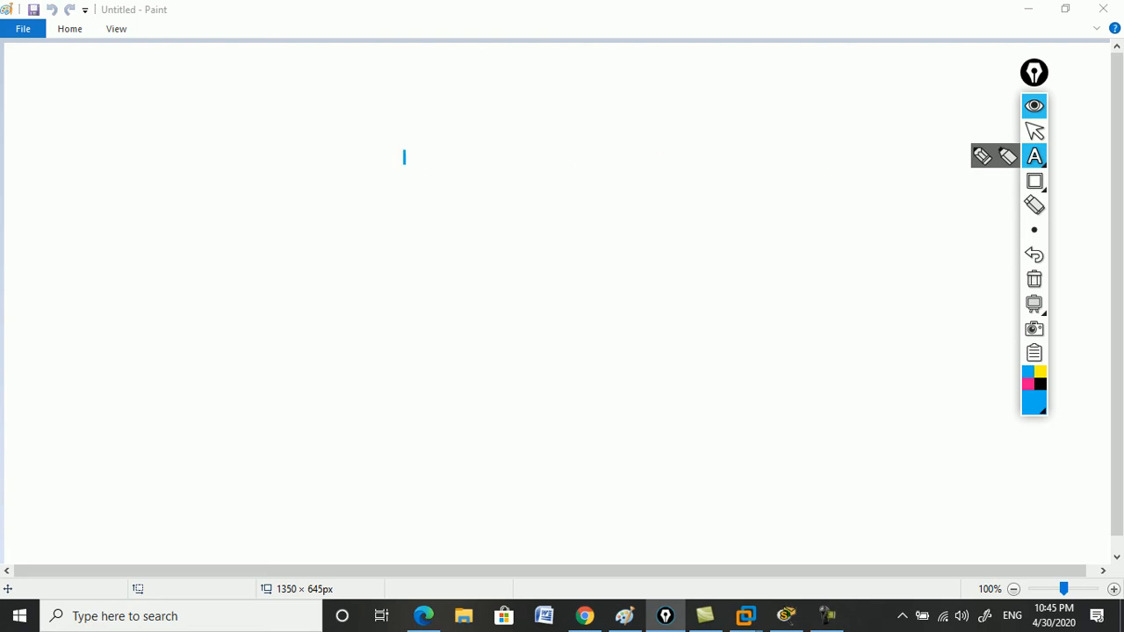
Type the title 'Builing Cisco Labs with GNS3' on the blank canvas in Epic Pen.
left_click(404, 157)
type("B")
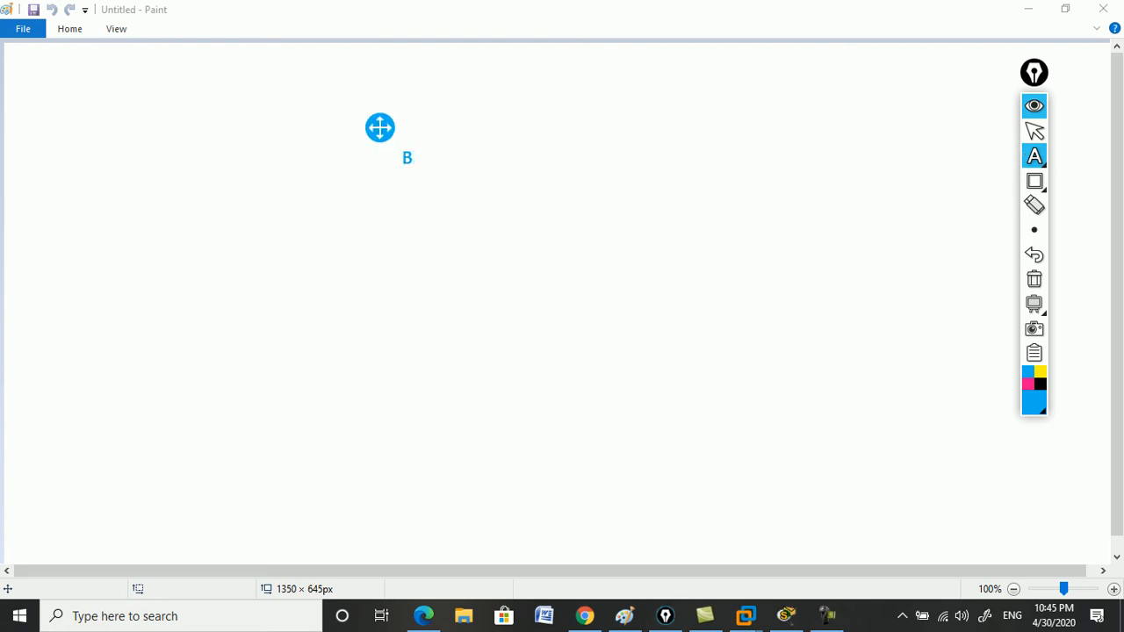
type("uiling Cisco Labs w")
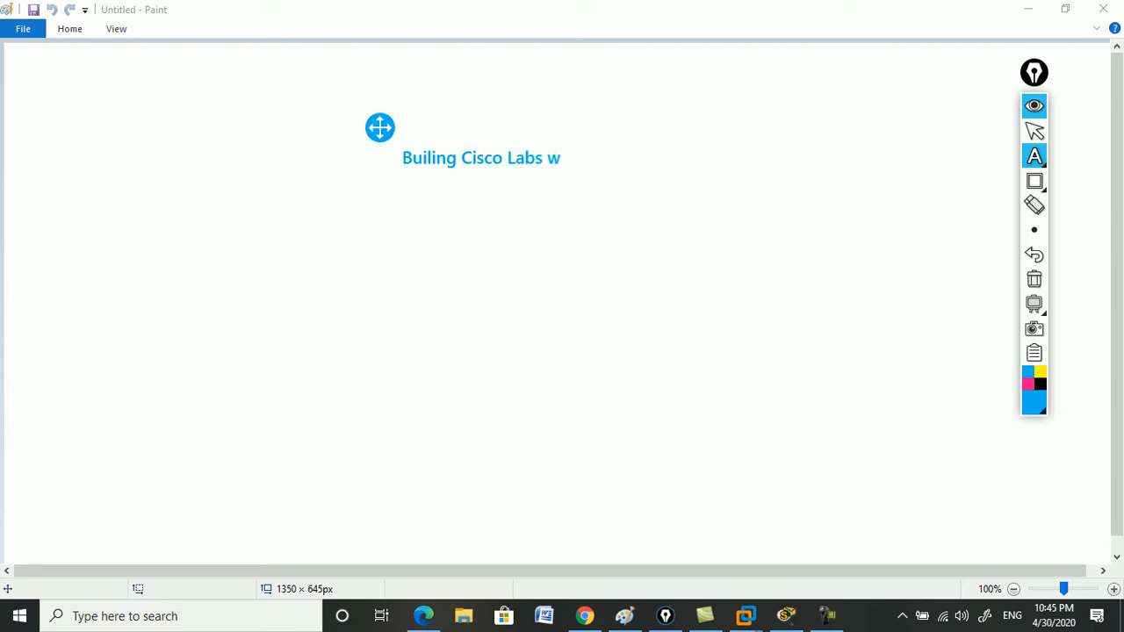
type("ith GNS3")
key("Return")
key("Return")
Add the line '1.We have to create an account on GNS3 website' below the title.
type("We hav")
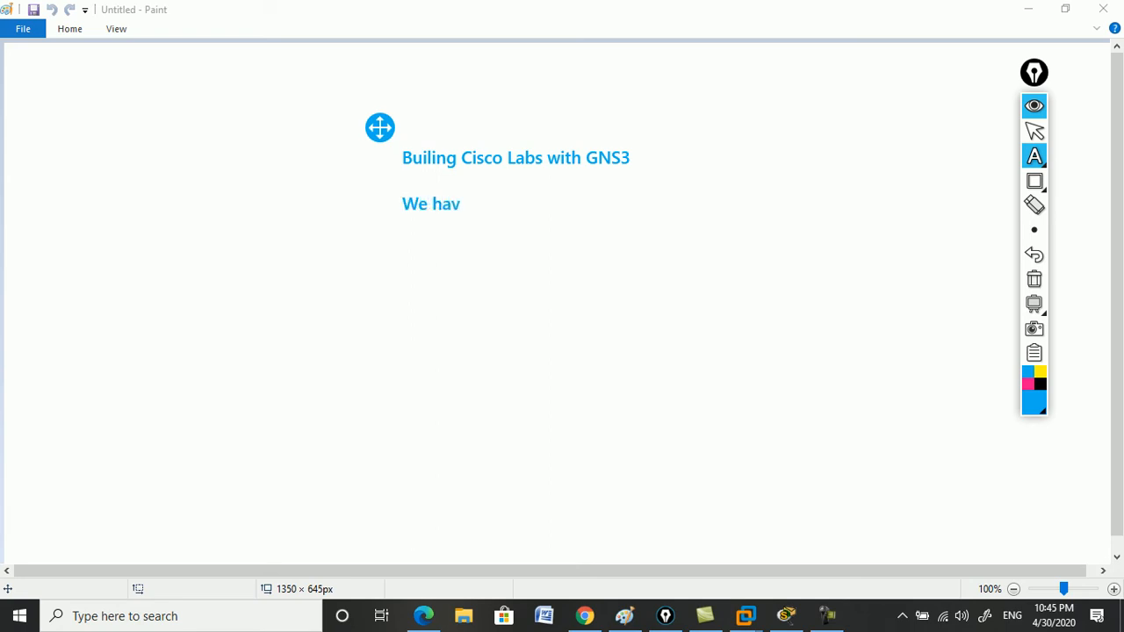
type("e to create an a")
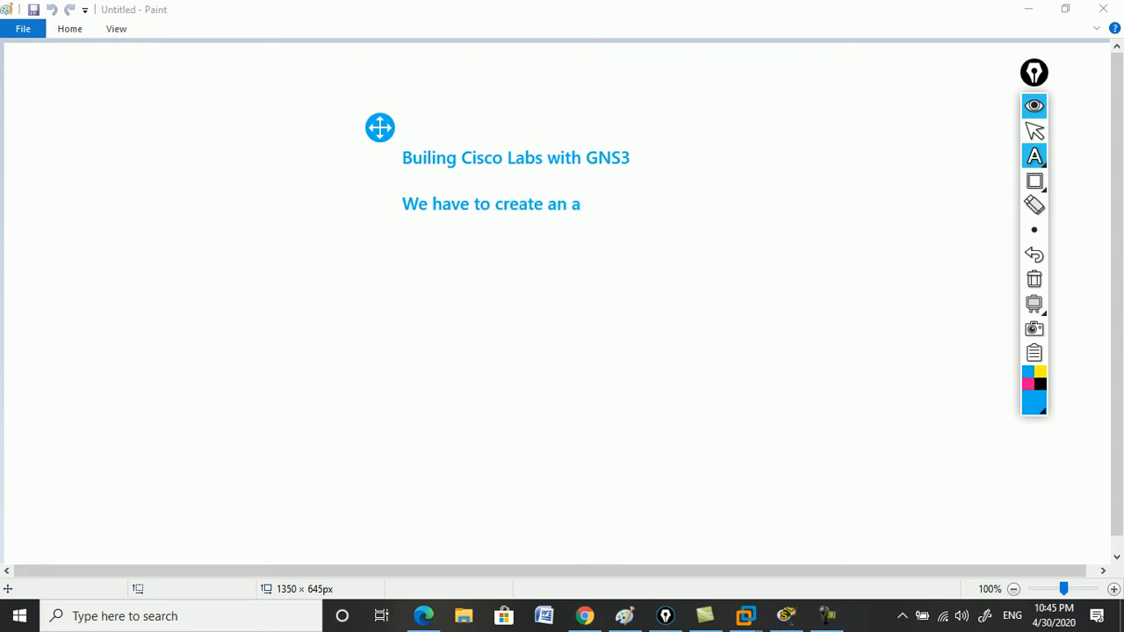
type("ccount on GNS3 website")
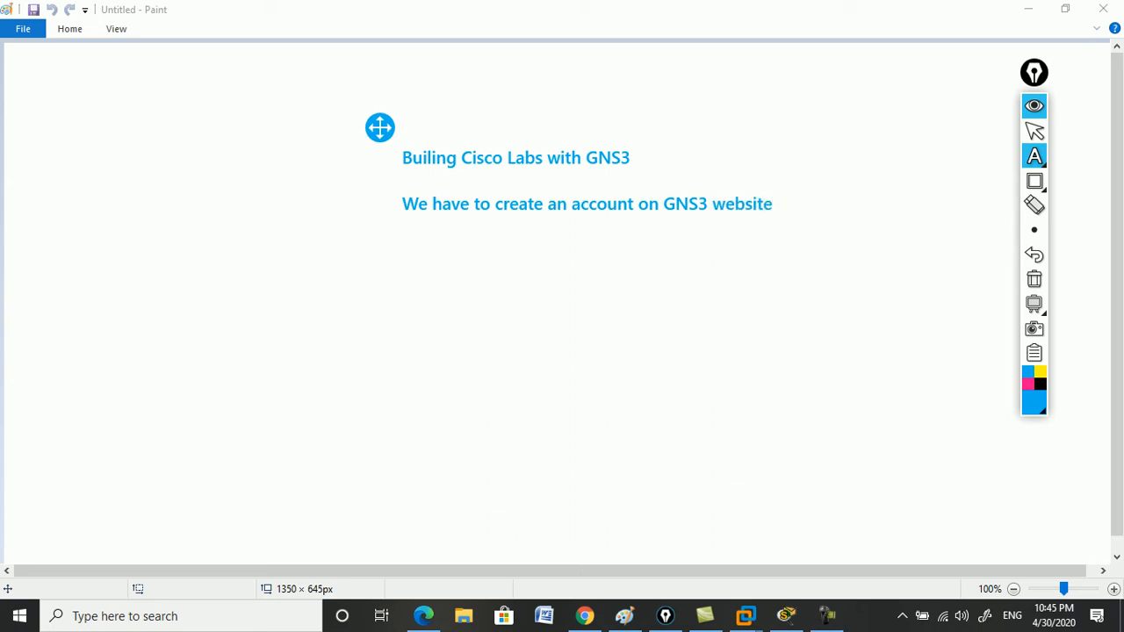
key("BackSpace")
key("ctrl+Left")
key("ctrl+Left")
key("ctrl+Left")
key("ctrl+Left")
key("ctrl+Left")
key("ctrl+Left")
key("ctrl+Left")
key("ctrl+Left")
key("Up")
key("Down")
type("1.")
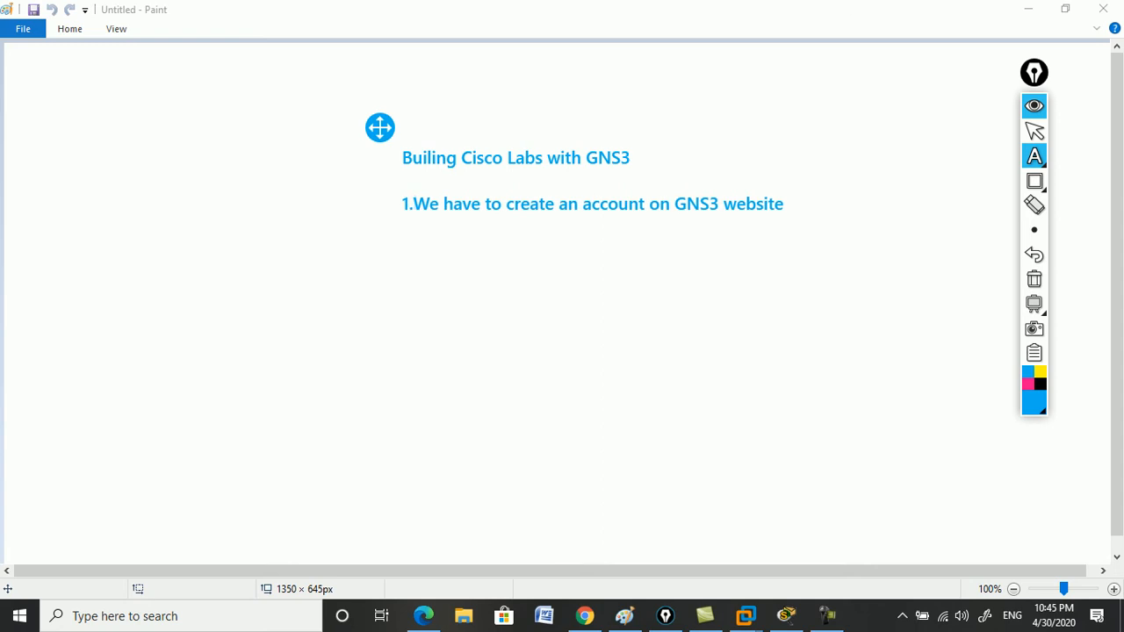
key("Right")
key("Right")
key("Right")
key("Right")
key("Right")
key("Right")
key("Right")
key("Right")
key("Right")
key("Right")
key("Right")
key("Right")
key("Right")
key("Right")
key("Right")
key("Right")
key("Right")
key("Right")
key("Right")
key("Right")
key("Return")
Add steps '2.Download GNS3 VM for VMware' and '3.Import GNS3 VM inside the VMware', fixing the 'inside' typo.
type("2.Downloa")
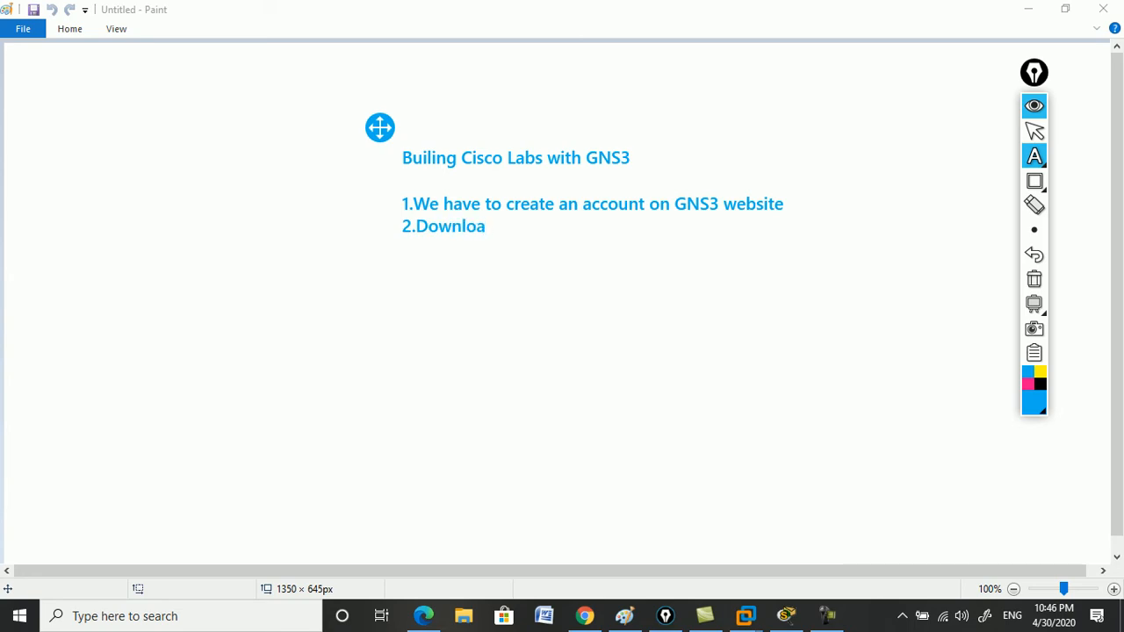
type("d GNS3 V")
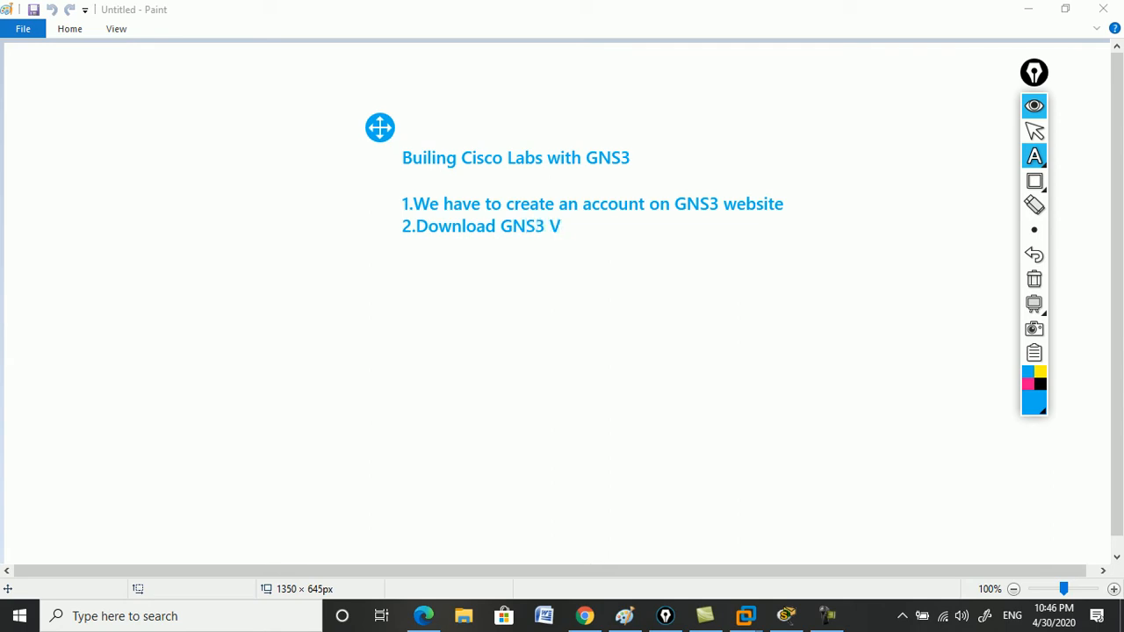
type("M for VMware")
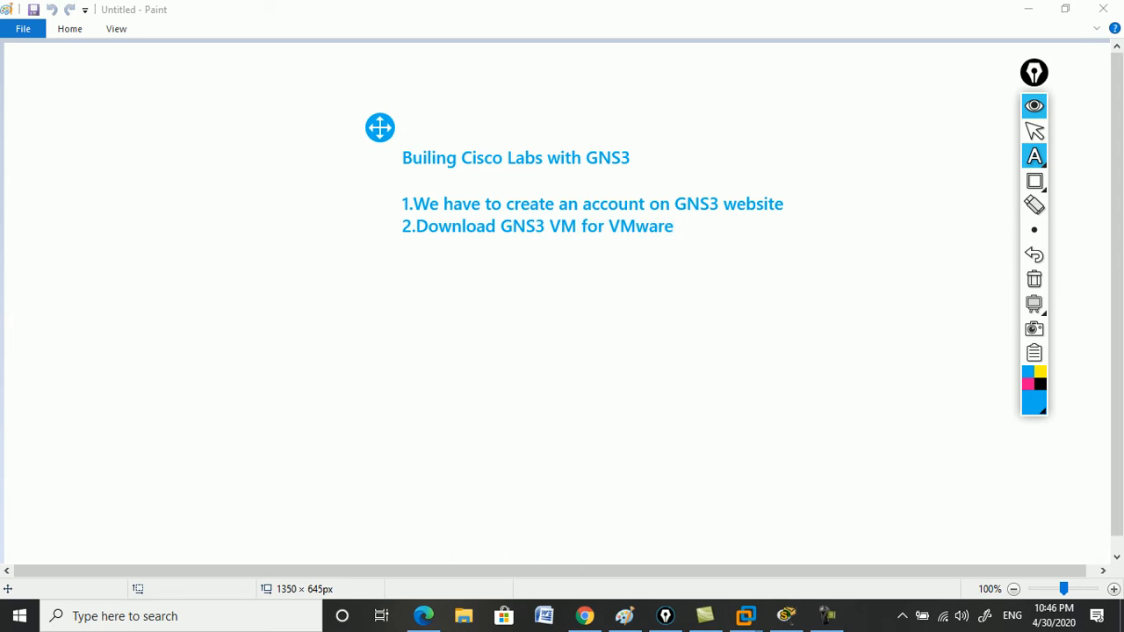
type("3.Import GNS3 VM ")
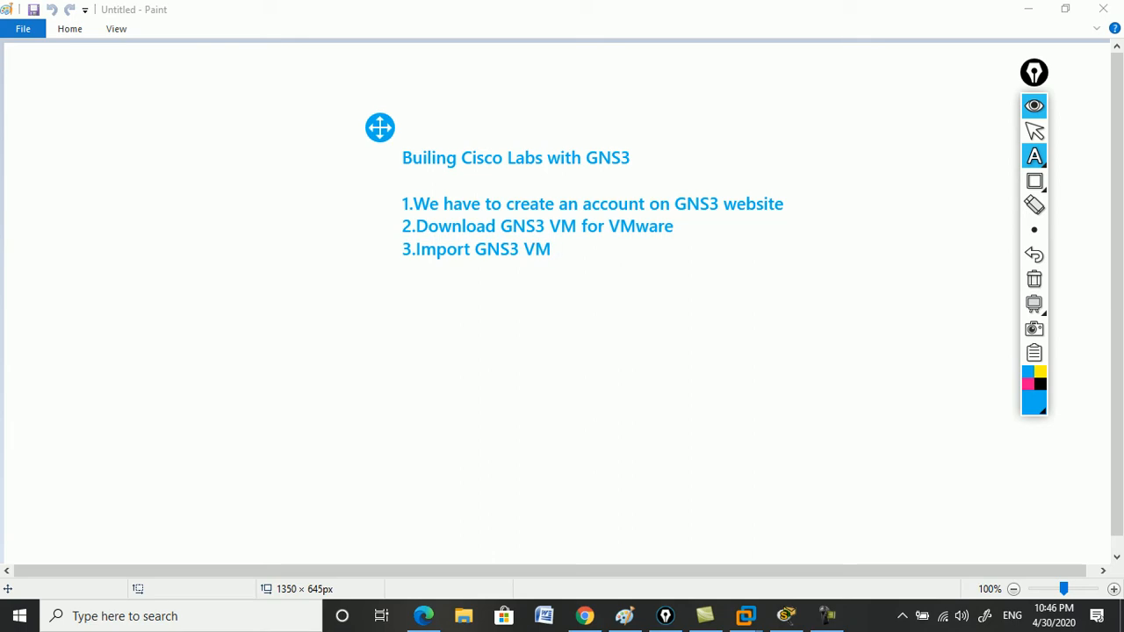
type("inside the VMware")
key("Return")
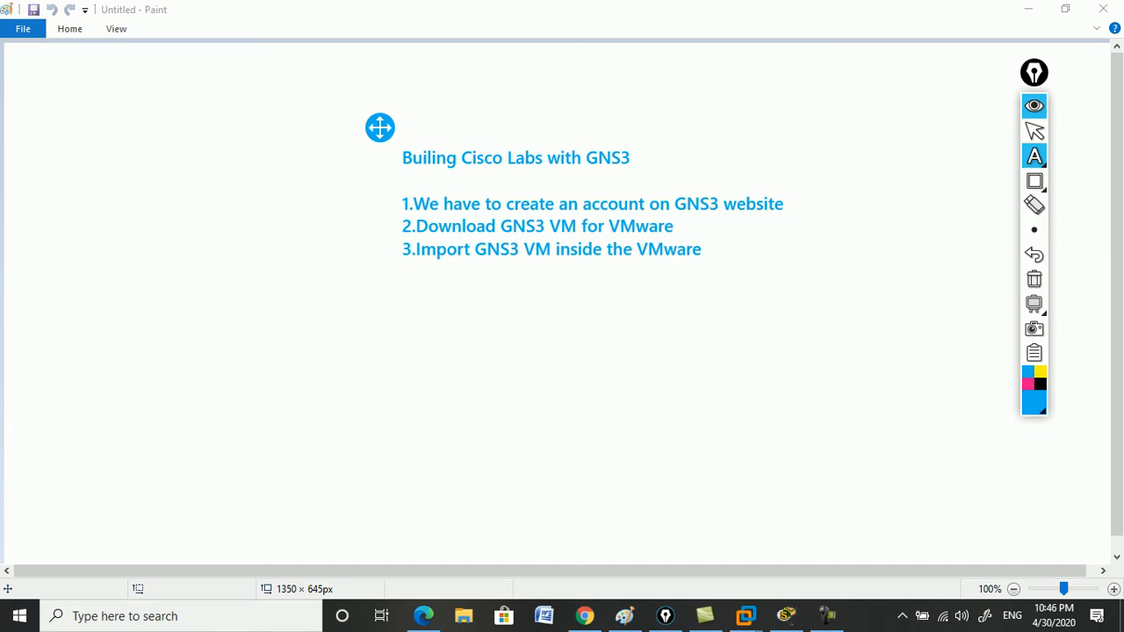
Add step '4.Importing Router Images into the GNS3 VM', then hide all Epic Pen annotations.
type("4.")
type("R")
key("BackSpace")
type("Importing")
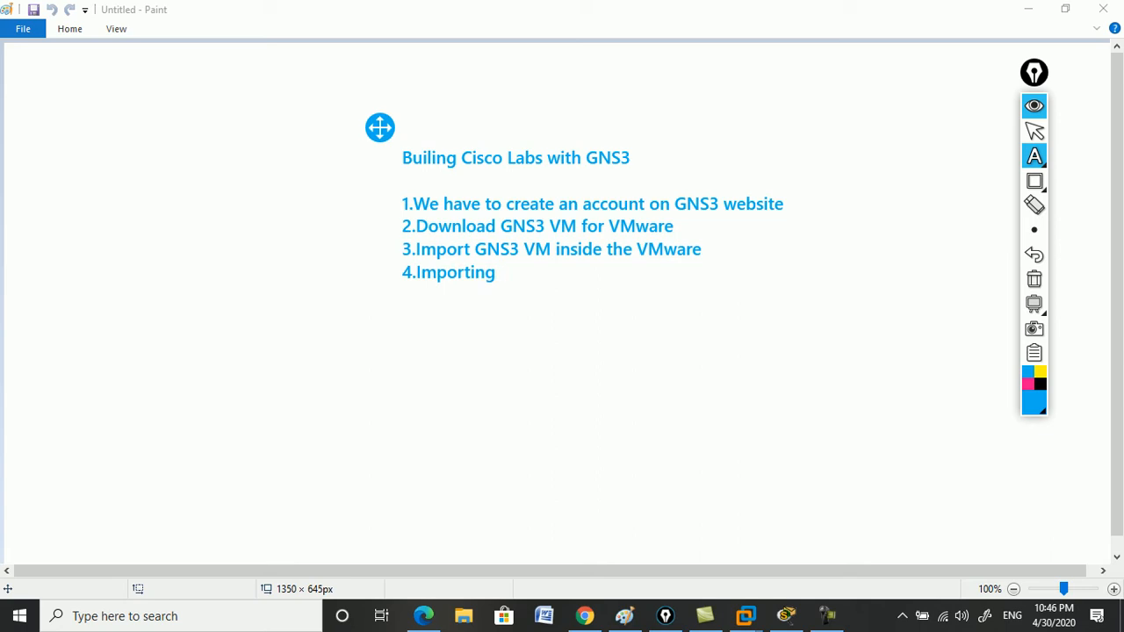
type(" Router Images ")
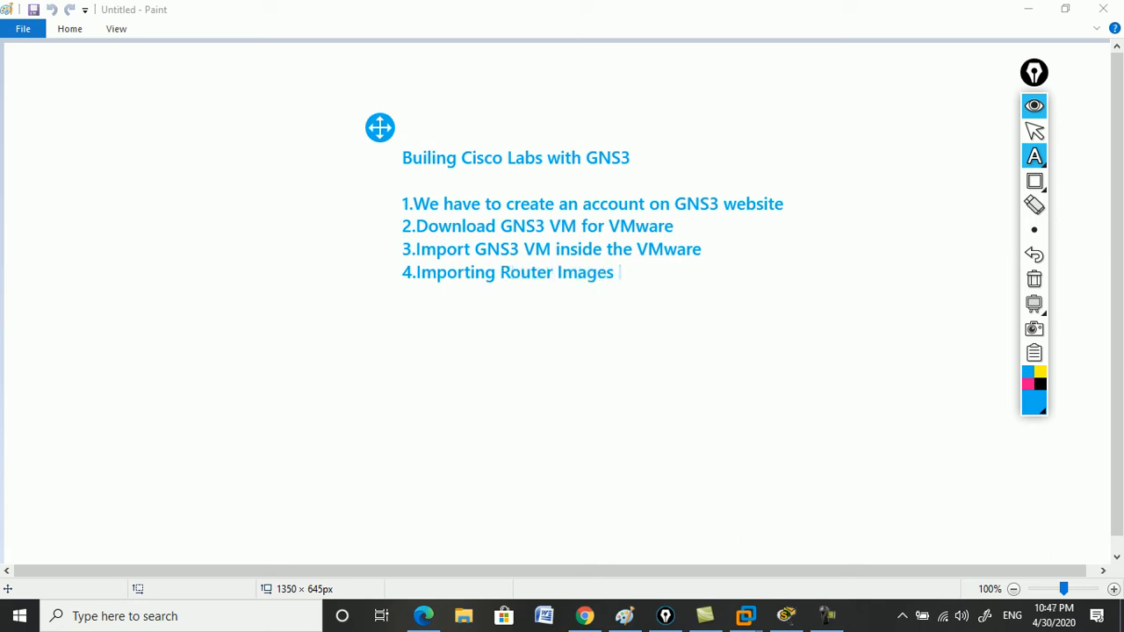
type("into the GNS3 VM")
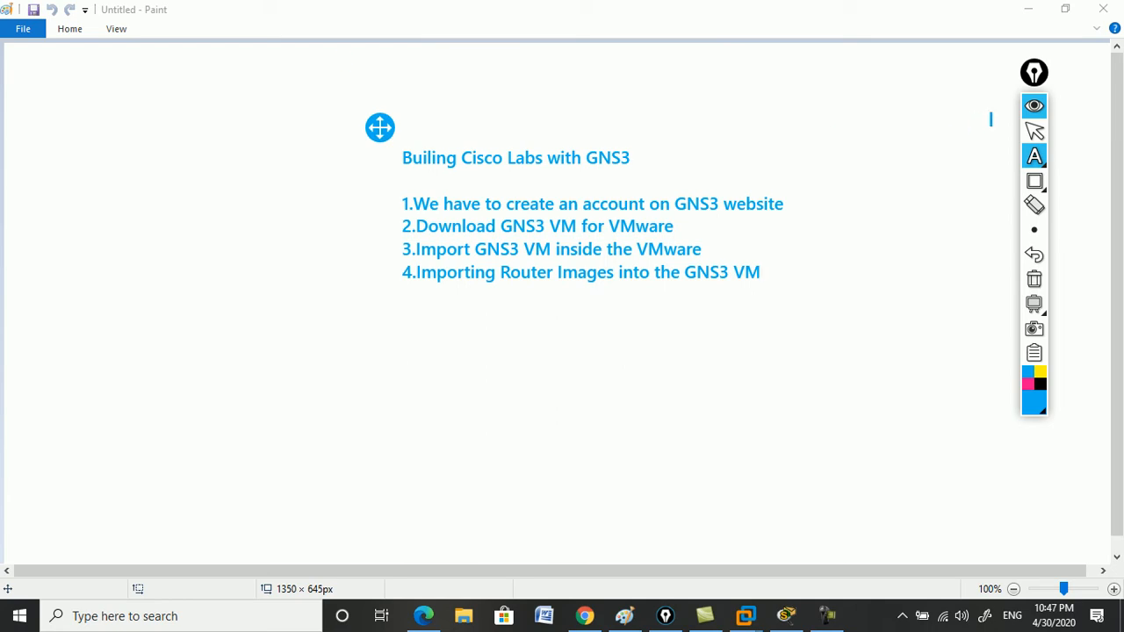
left_click(1034, 106)
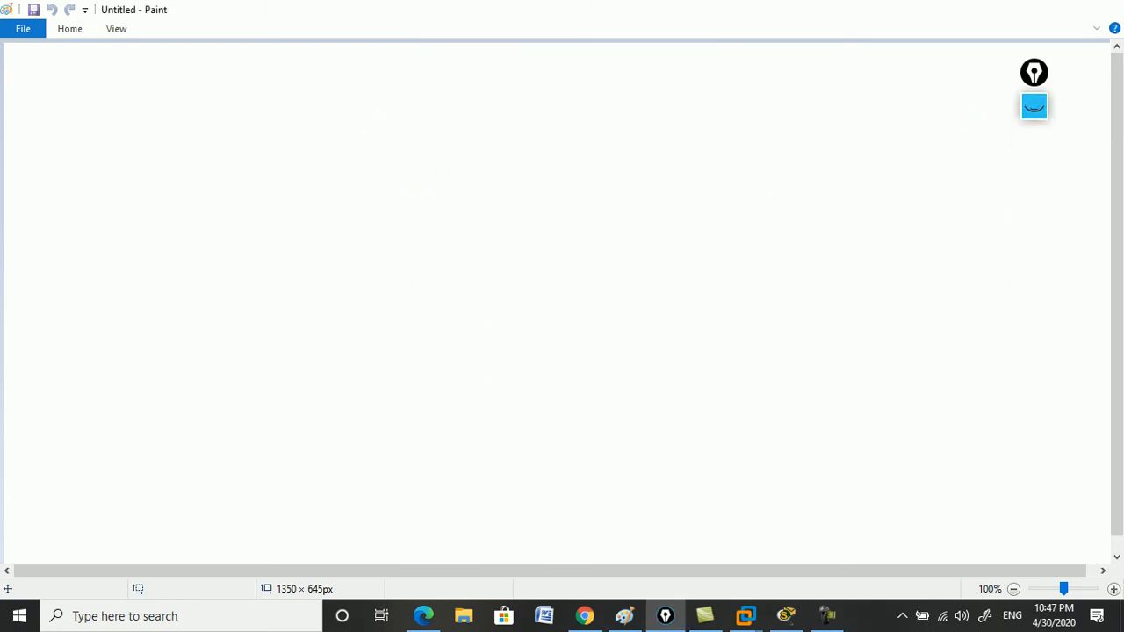
Bring Chrome with the GNS3 site forward and close the Download GNS3 dialog.
key("super+d")
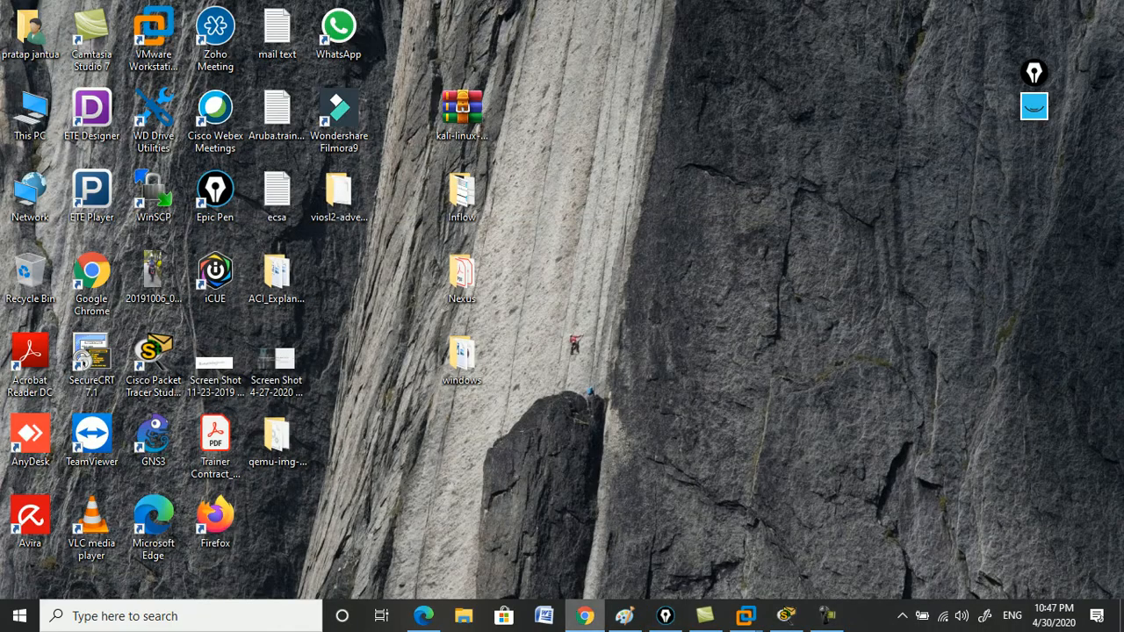
left_click(585, 615)
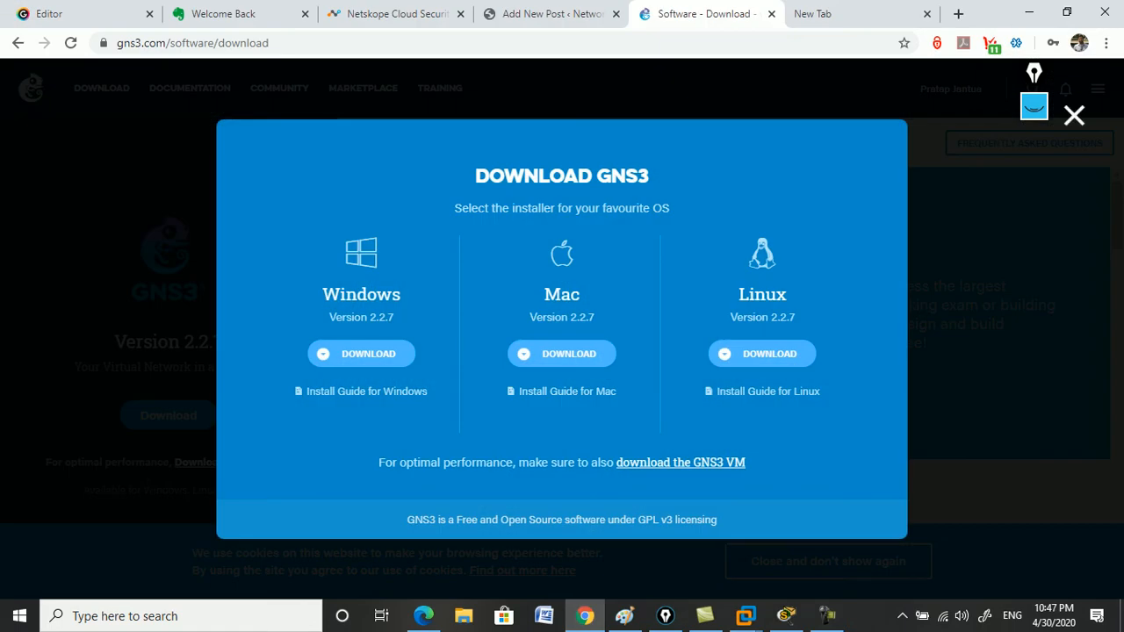
left_click(1074, 115)
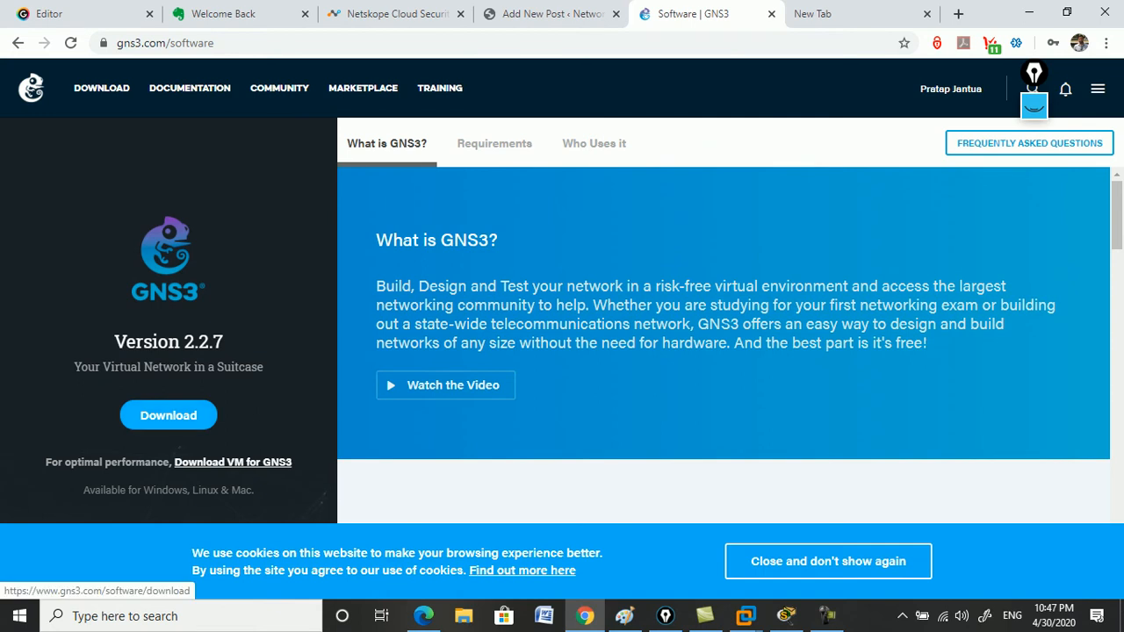
Download the GNS3 Windows installer, closing the SolarWinds offer tab and thank-you popup.
left_click(168, 415)
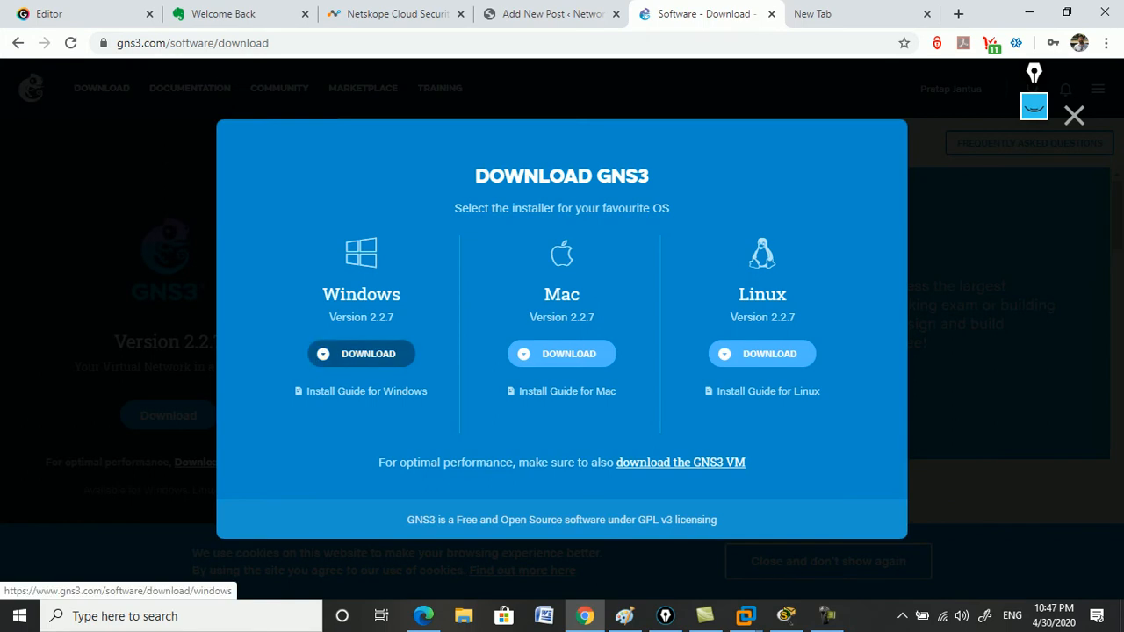
left_click(361, 354)
left_click(733, 371)
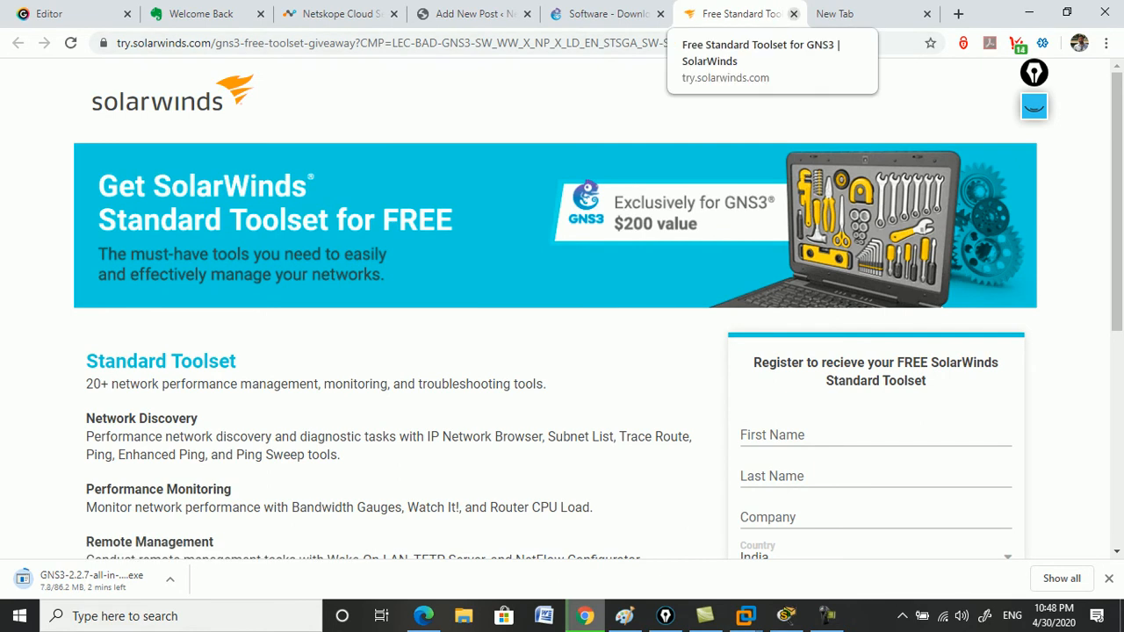
left_click(793, 13)
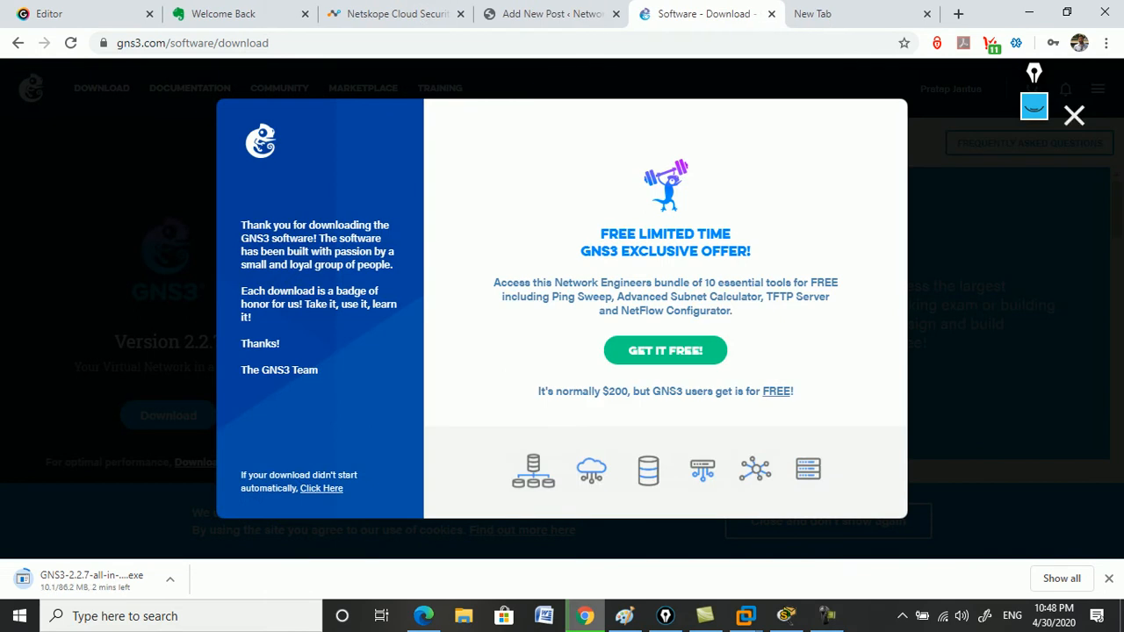
left_click(1074, 115)
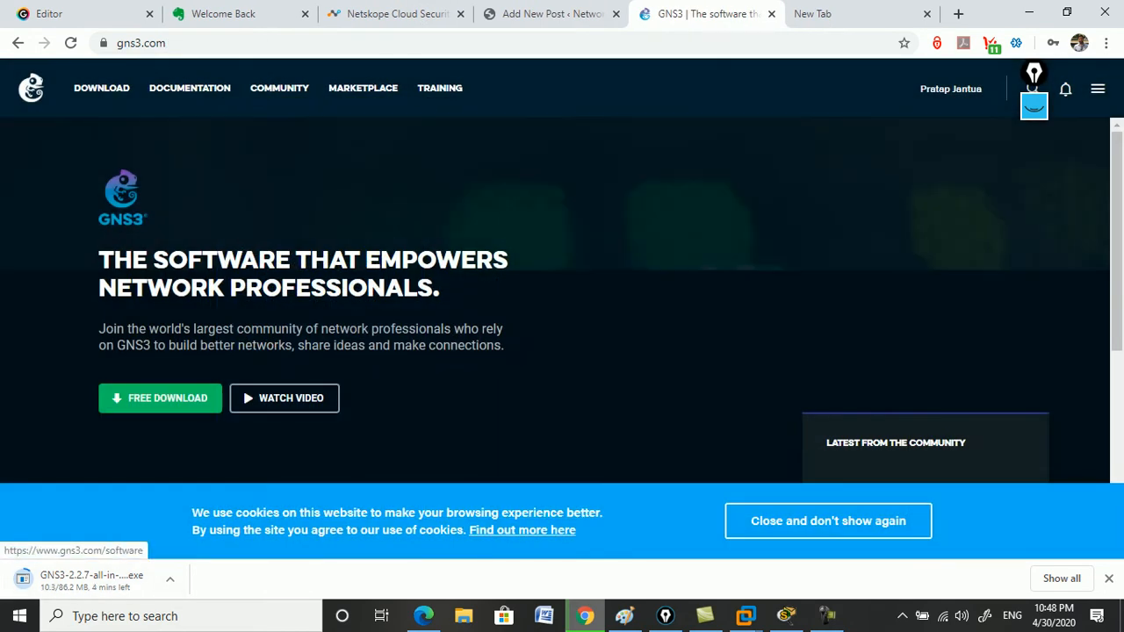
left_click(101, 88)
scroll(722, 316, "down", 4)
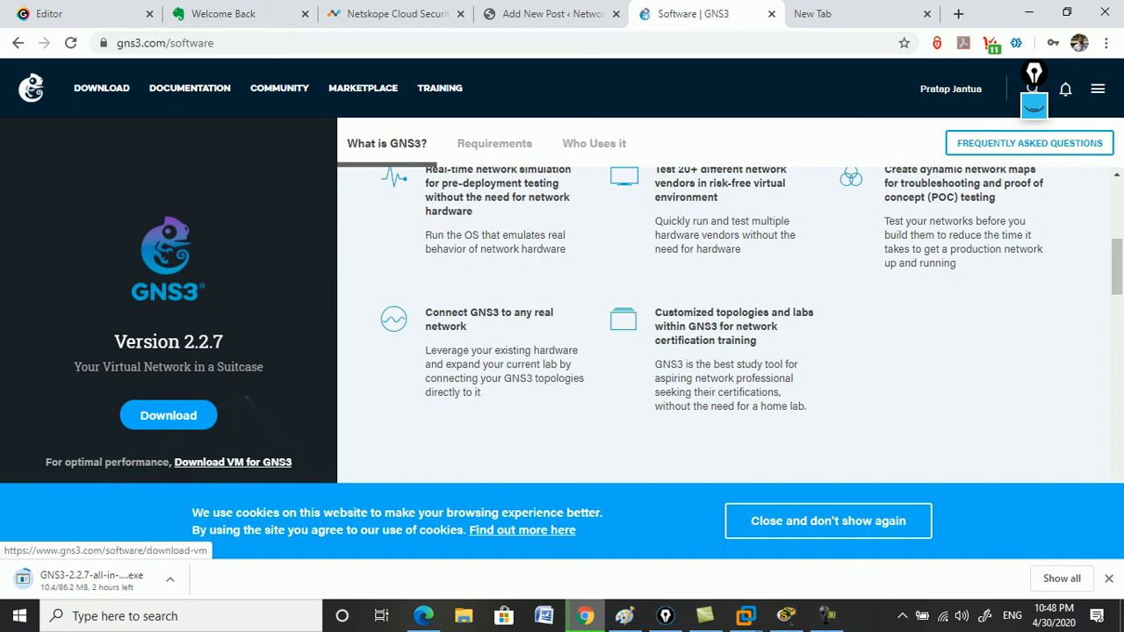
left_click(233, 462)
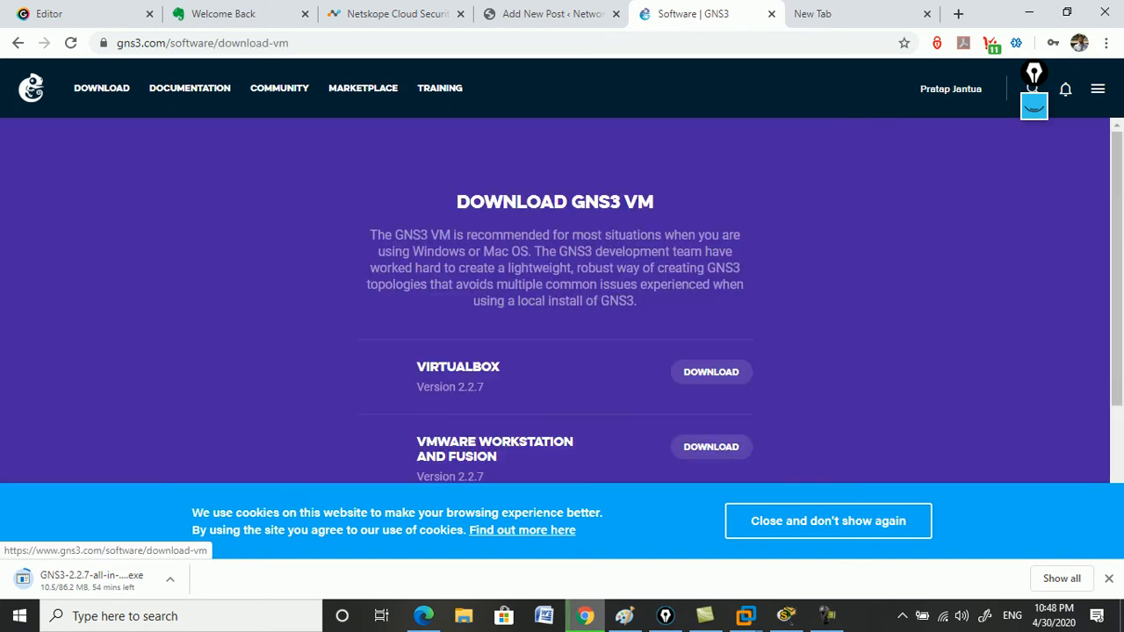
scroll(562, 298, "down", 1)
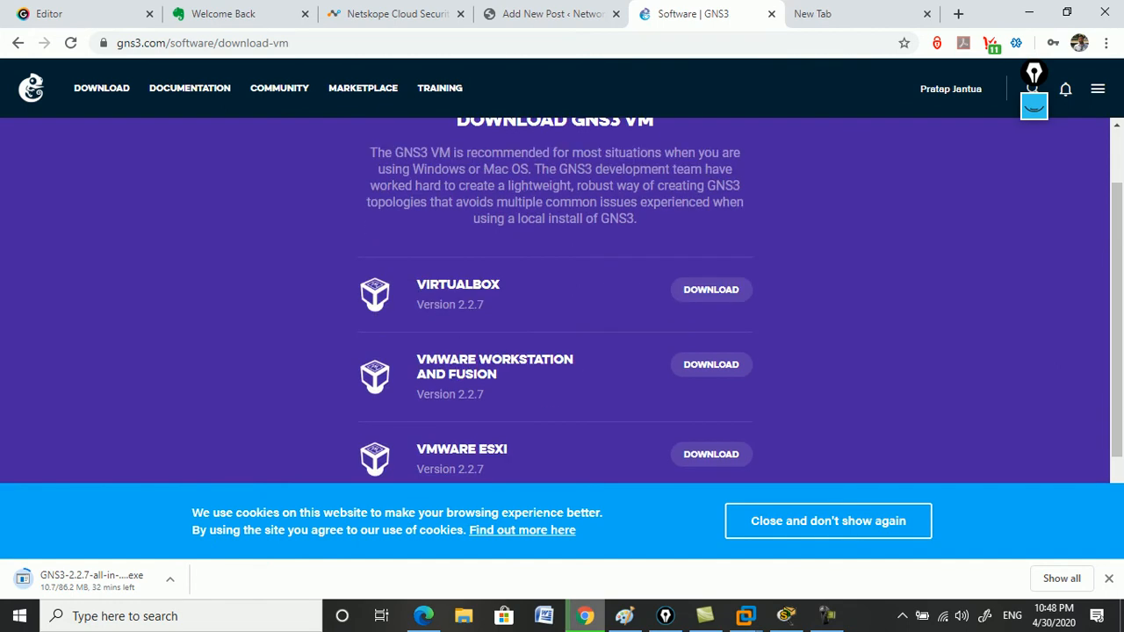
scroll(555, 301, "up", 1)
scroll(555, 300, "down", 1)
scroll(555, 301, "down", 1)
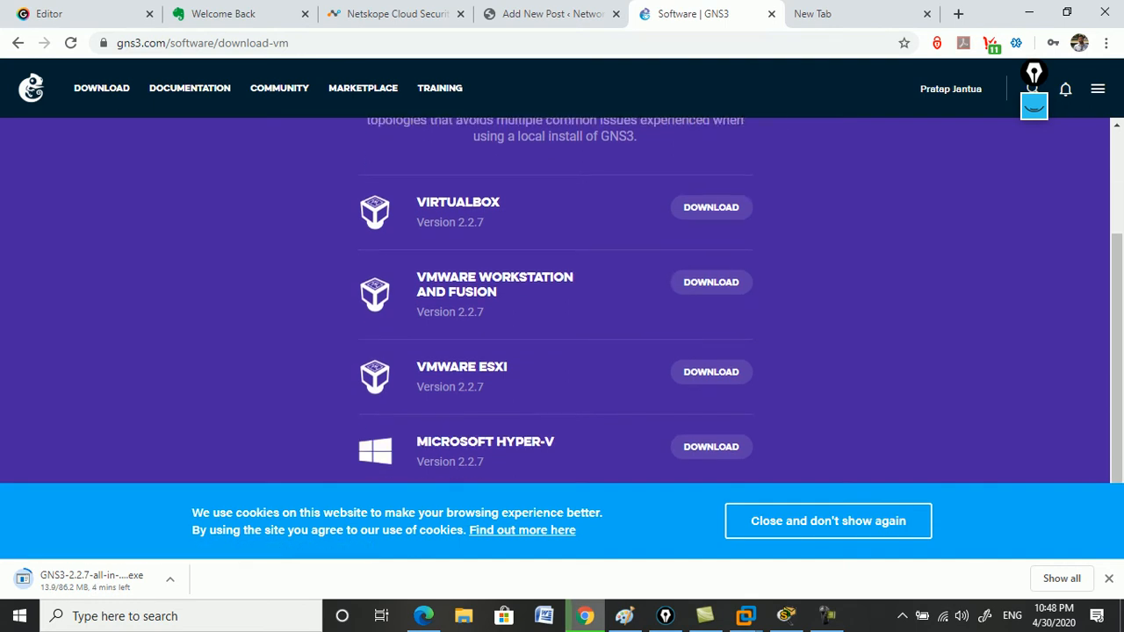
scroll(555, 301, "down", 1)
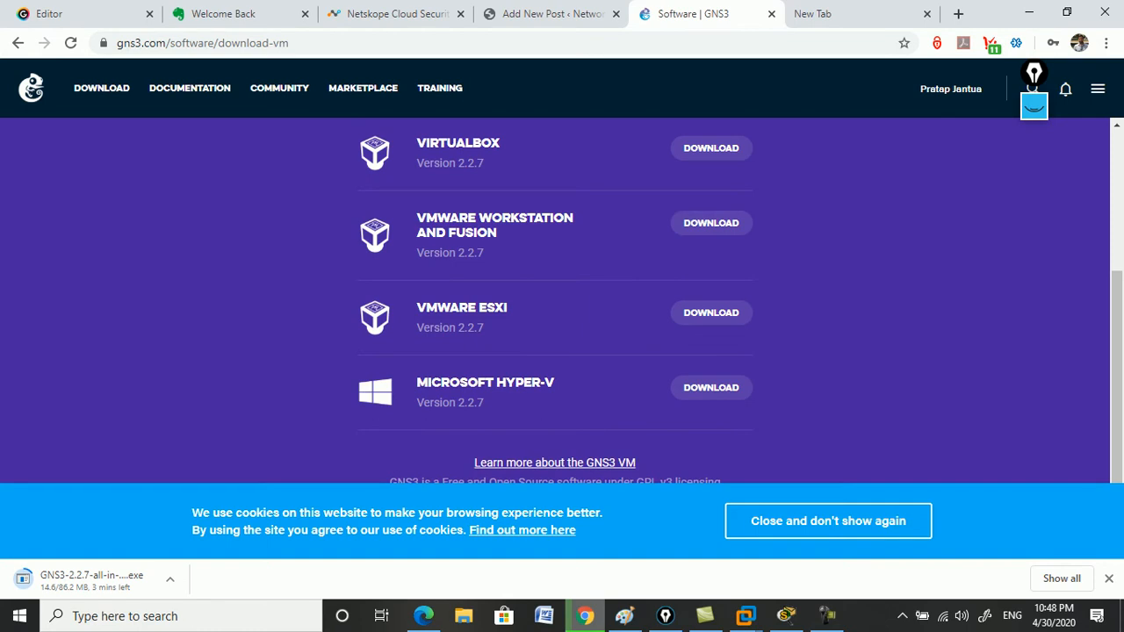
scroll(555, 300, "up", 2)
scroll(555, 300, "down", 1)
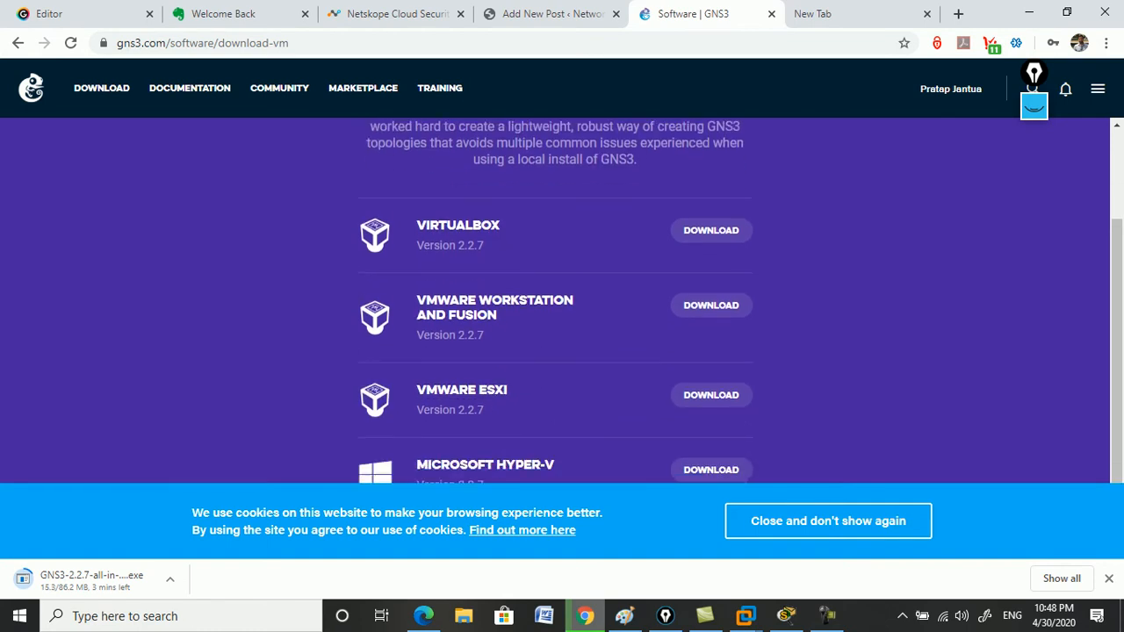
scroll(555, 300, "down", 1)
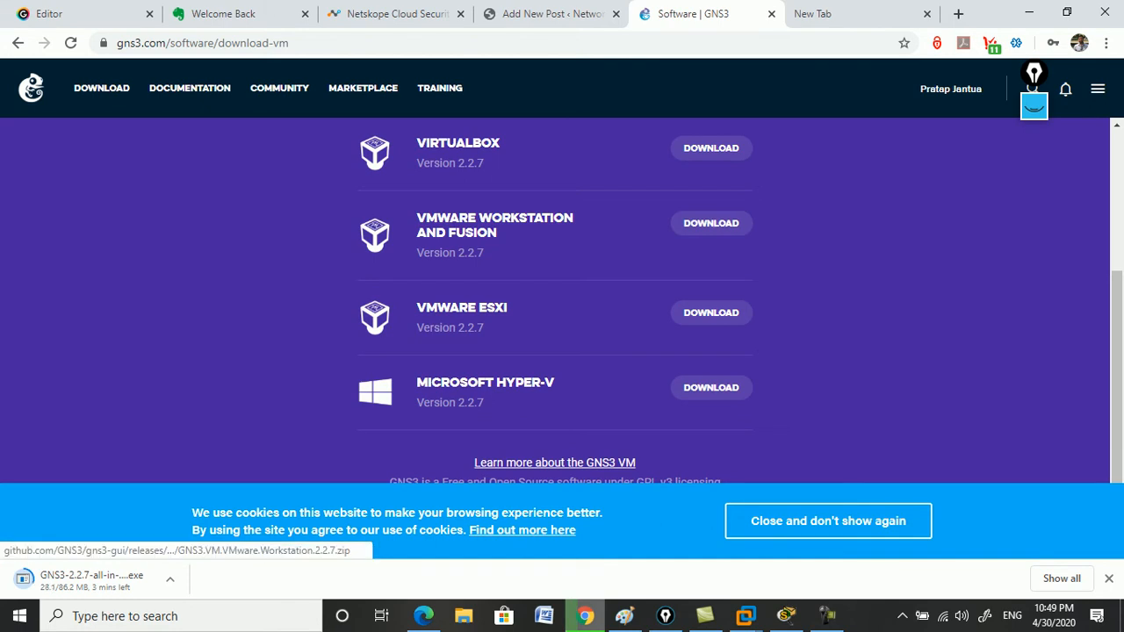
Download the GNS3 VM for VMware Workstation zip, then minimise Chrome.
left_click(712, 223)
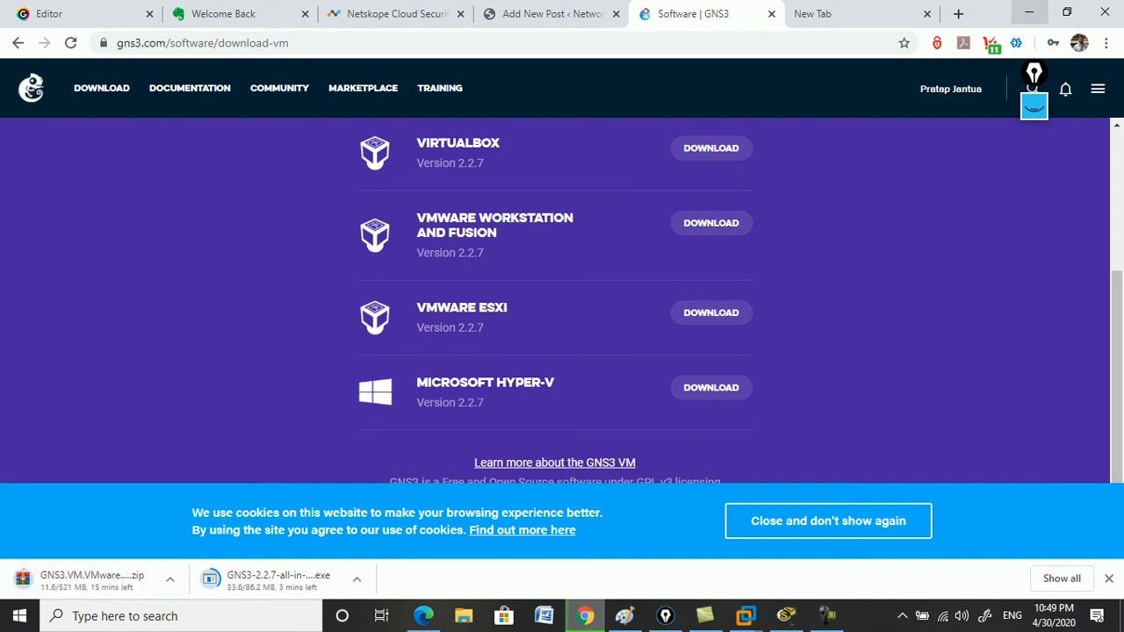
left_click(1029, 12)
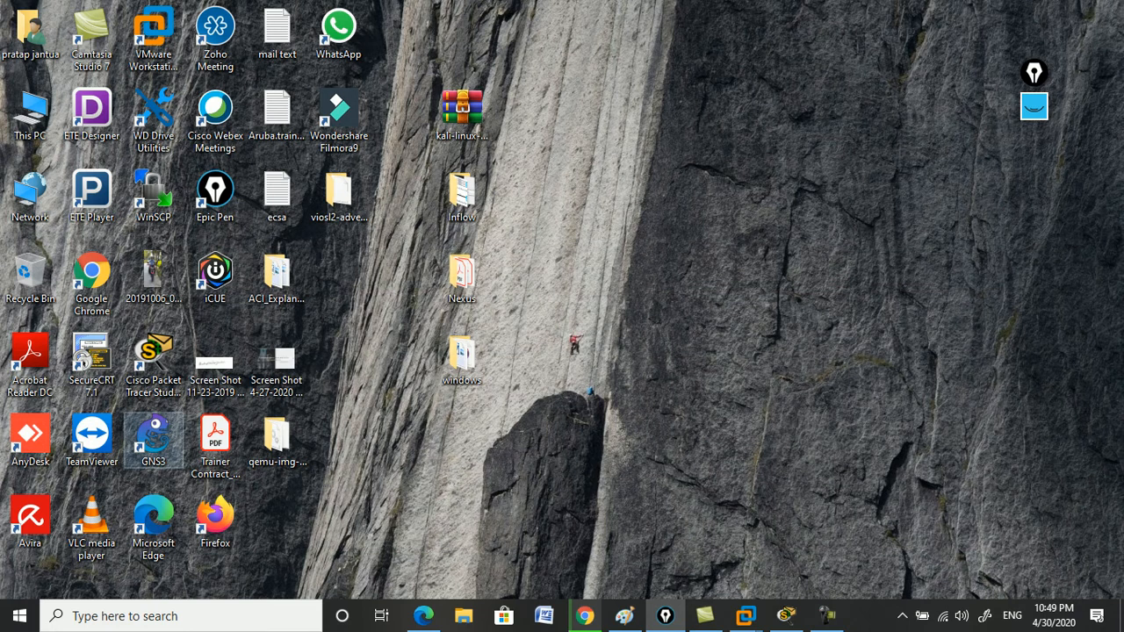
Refresh the desktop and open Programs and Features via appwiz.cpl.
right_click(743, 277)
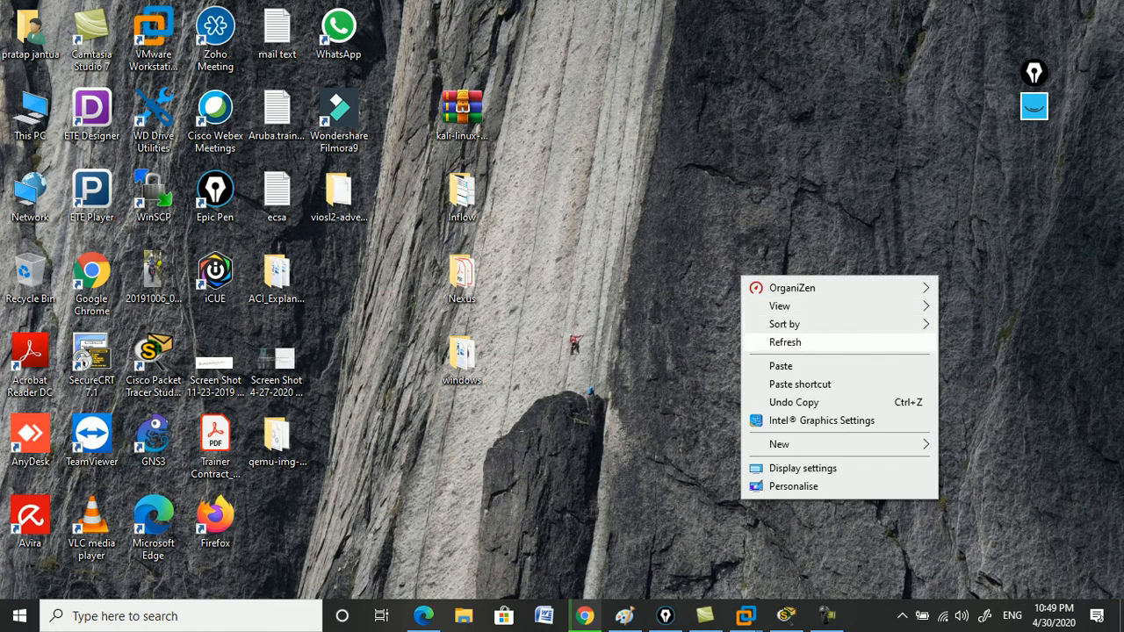
left_click(785, 341)
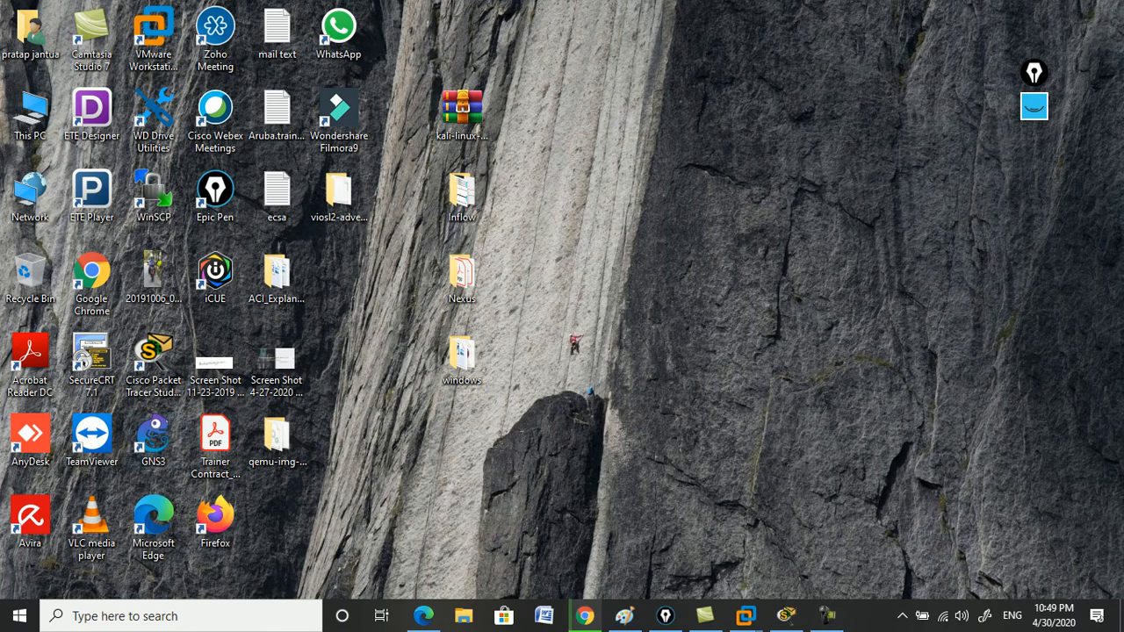
key("super+r")
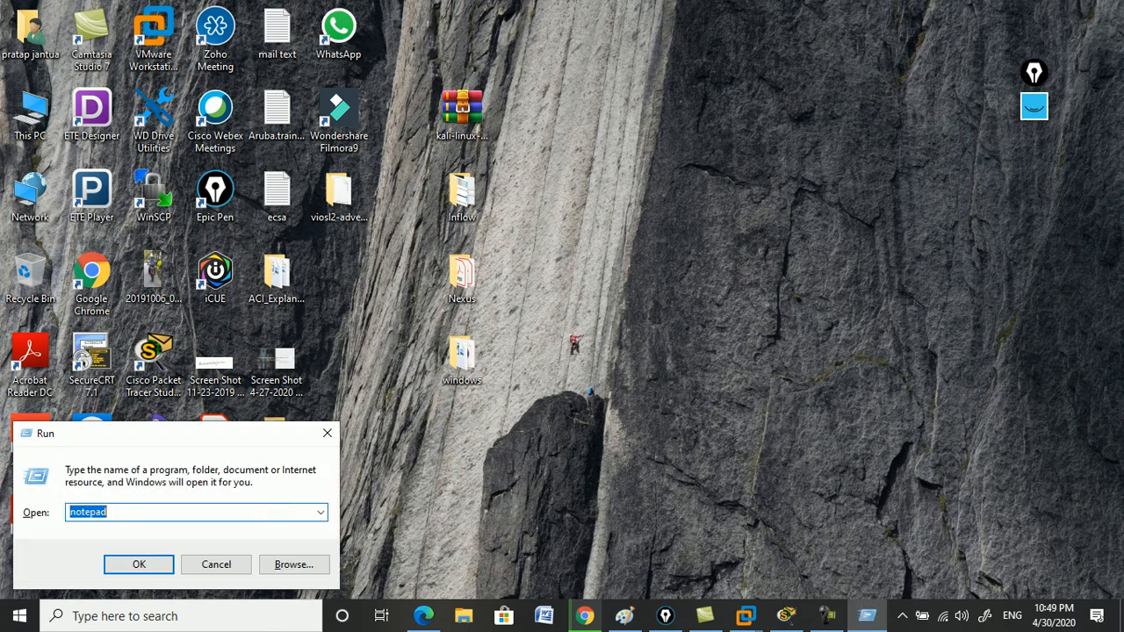
type("appw")
key("Down")
key("Return")
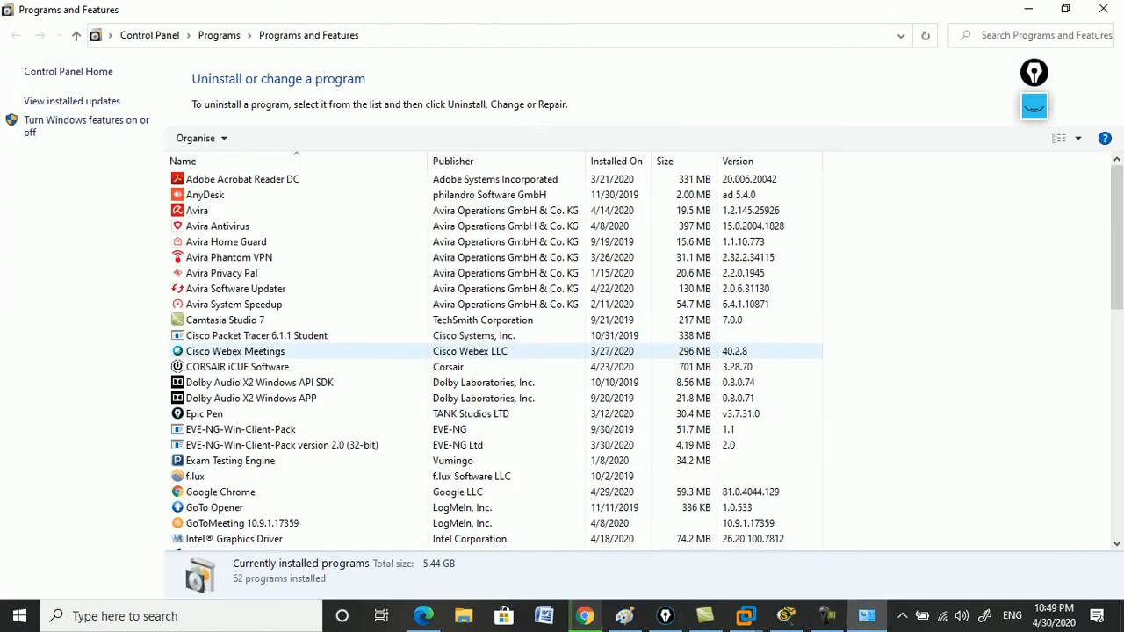
Look through the installed programs around the G entries for GNS3, then minimise the window.
left_click(235, 352)
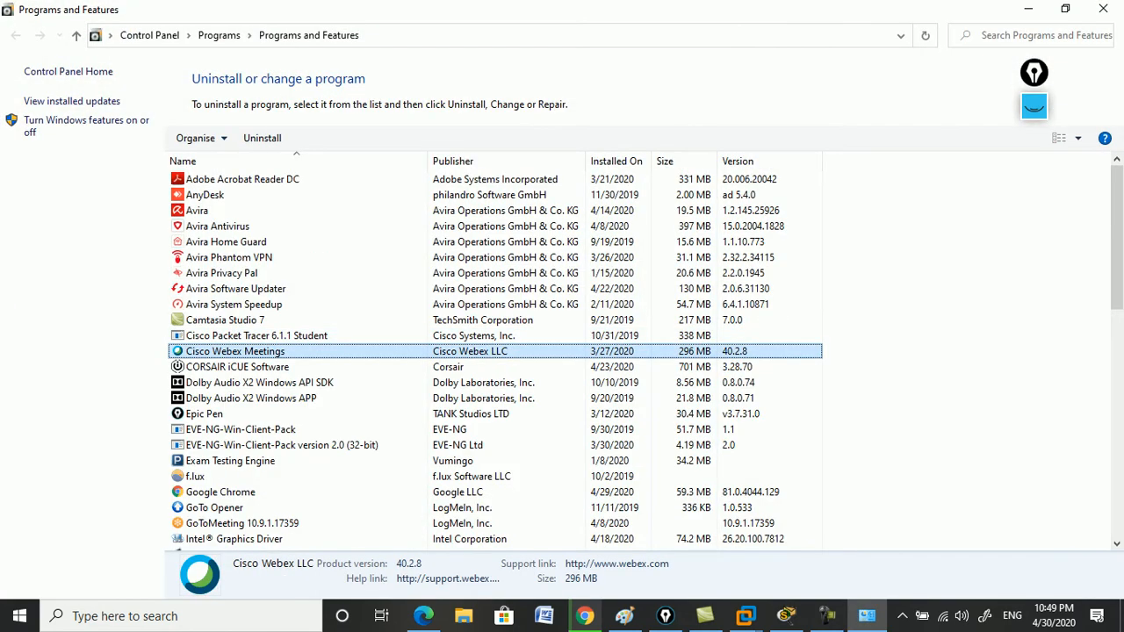
key("g")
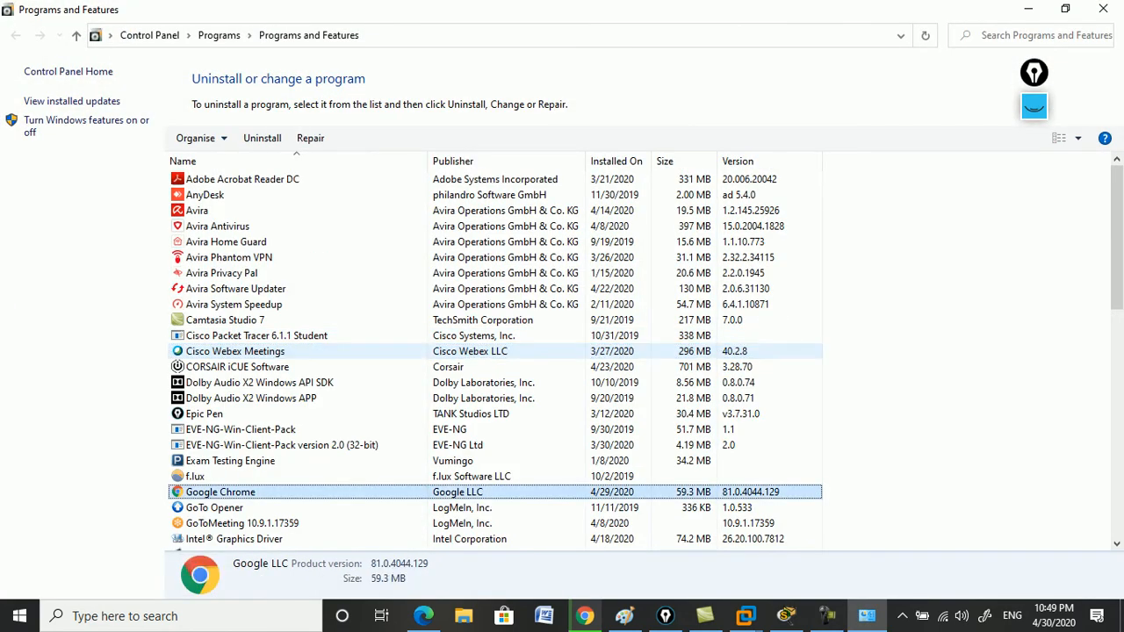
key("g")
key("g")
key("g")
key("g")
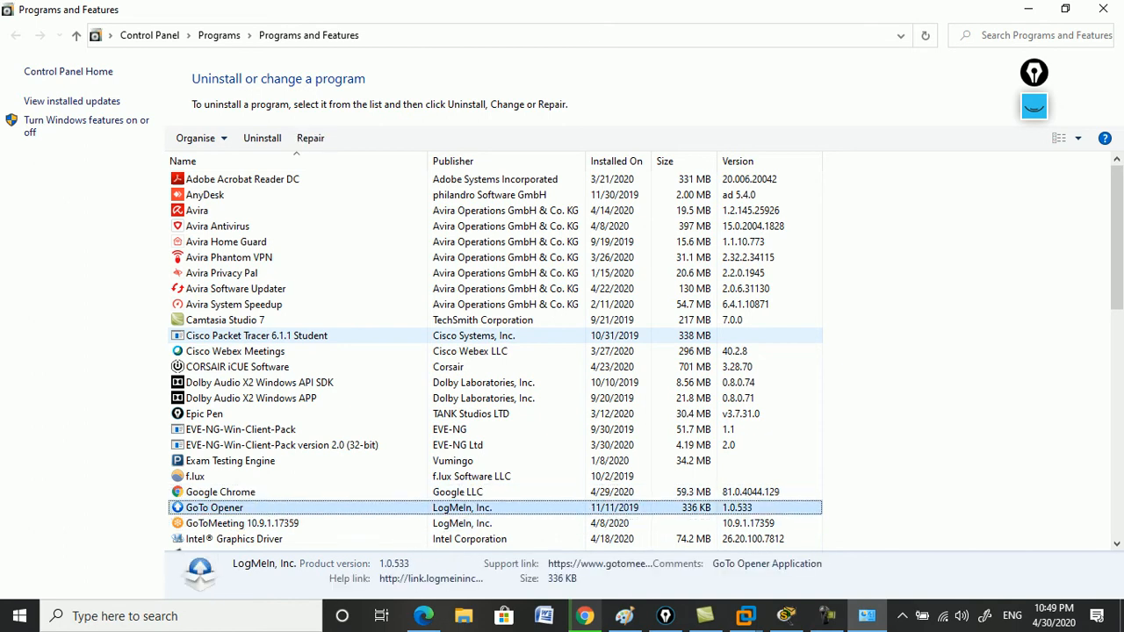
scroll(495, 352, "down", 11)
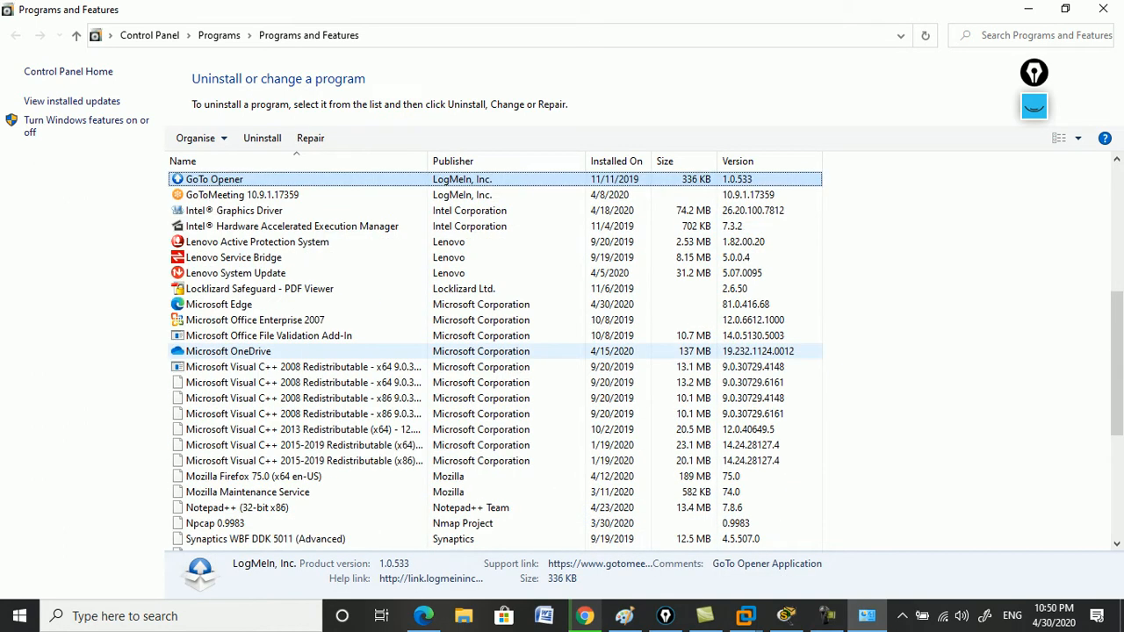
scroll(495, 351, "down", 2)
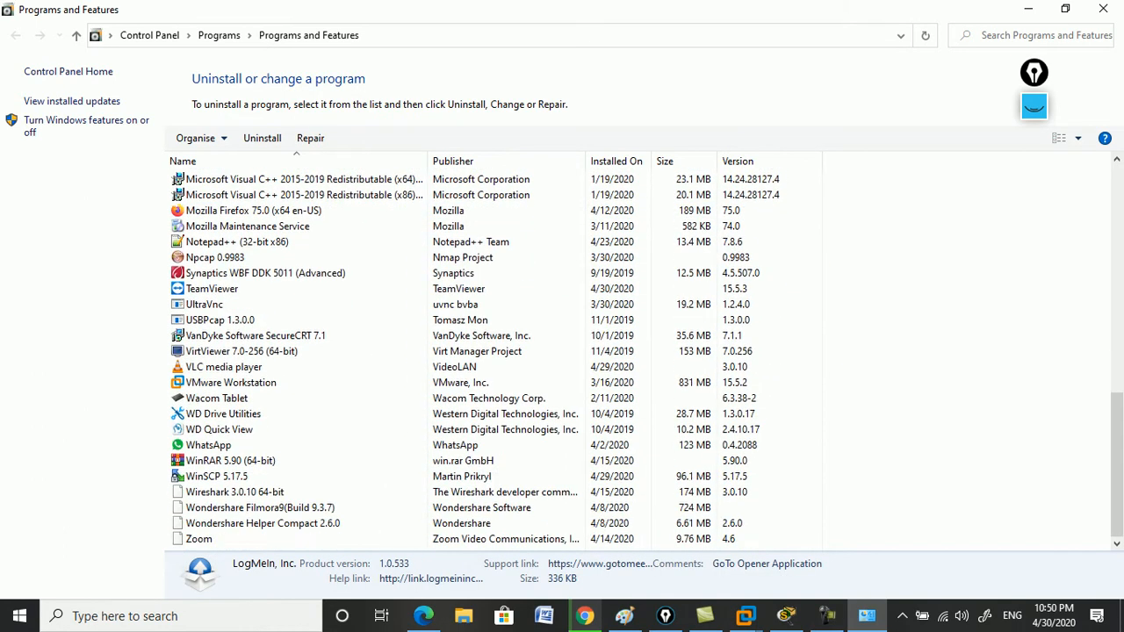
scroll(494, 430, "up", 13)
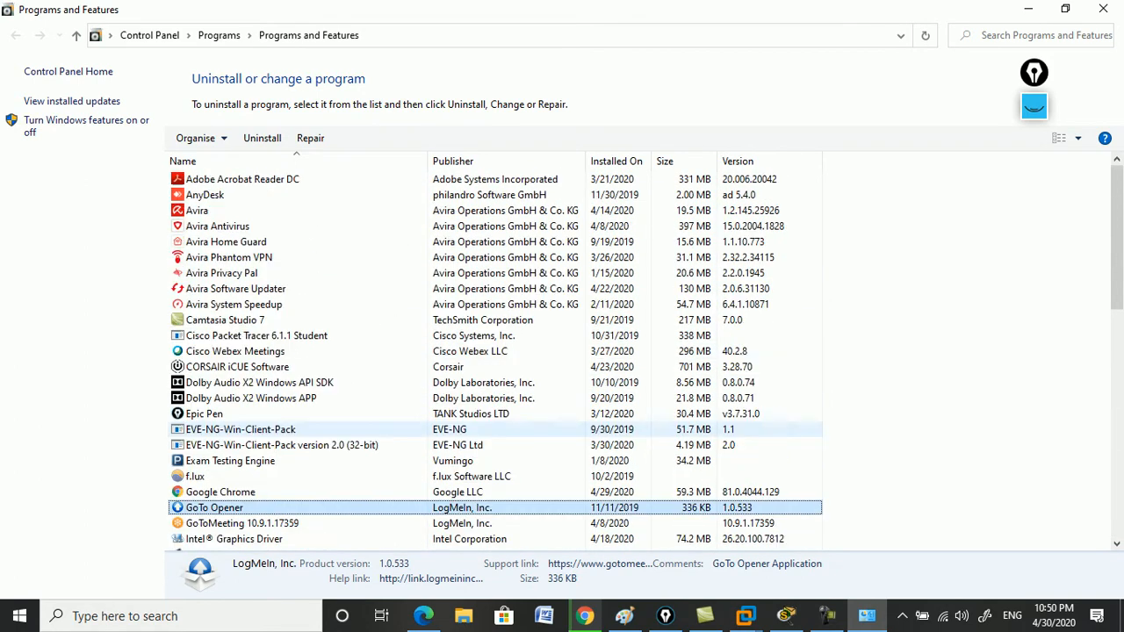
key("Down")
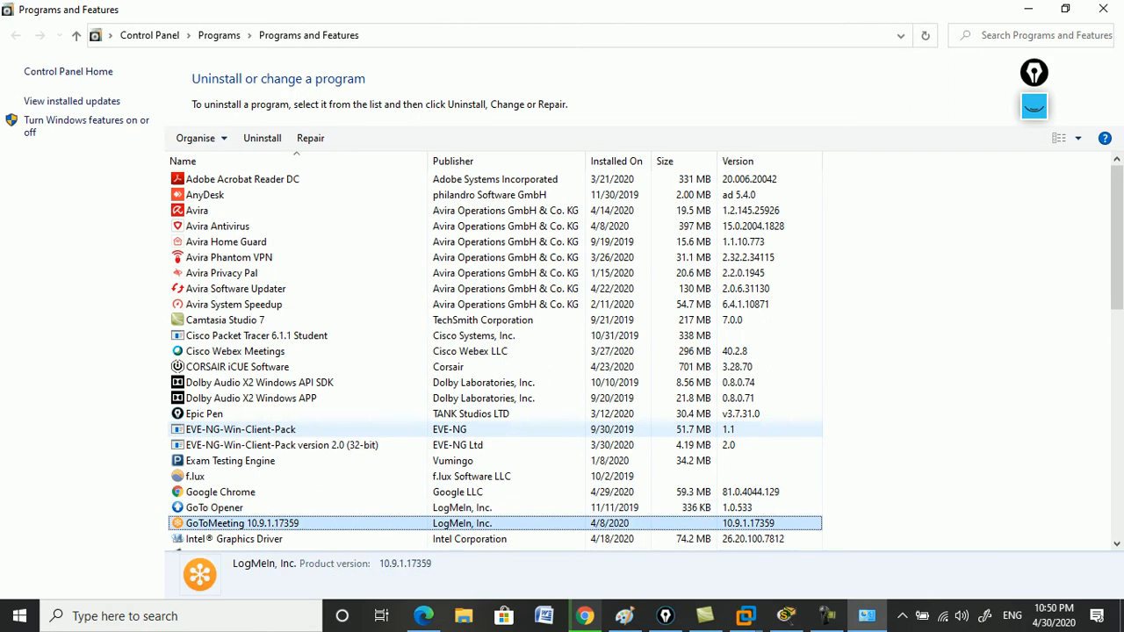
key("Up")
key("Up")
key("Down")
key("Down")
key("Up")
key("Up")
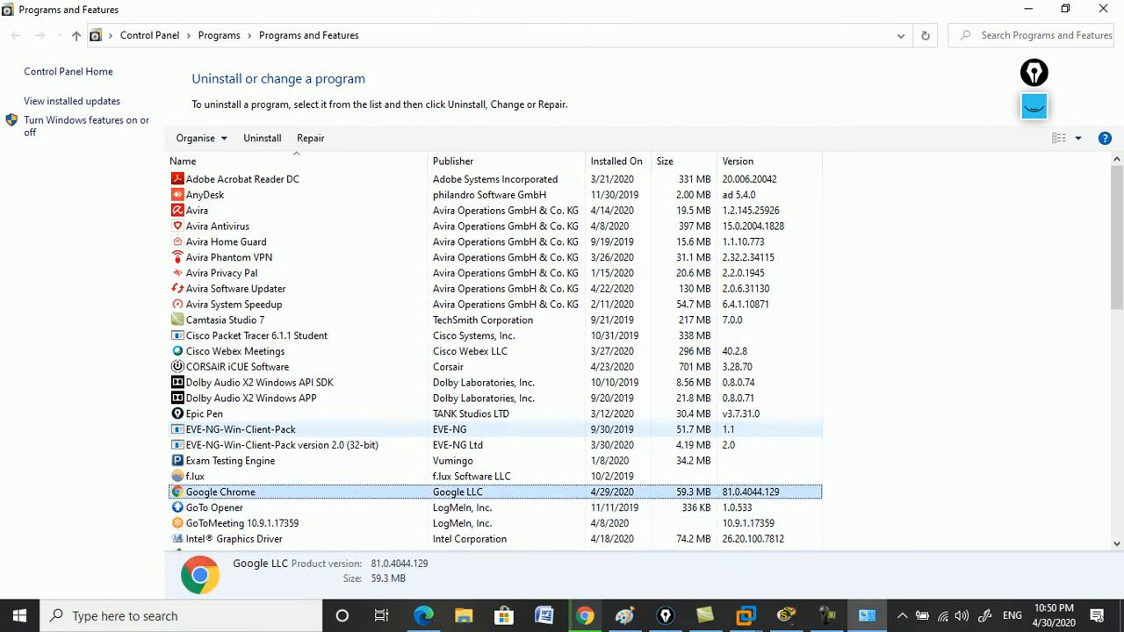
left_click(1027, 8)
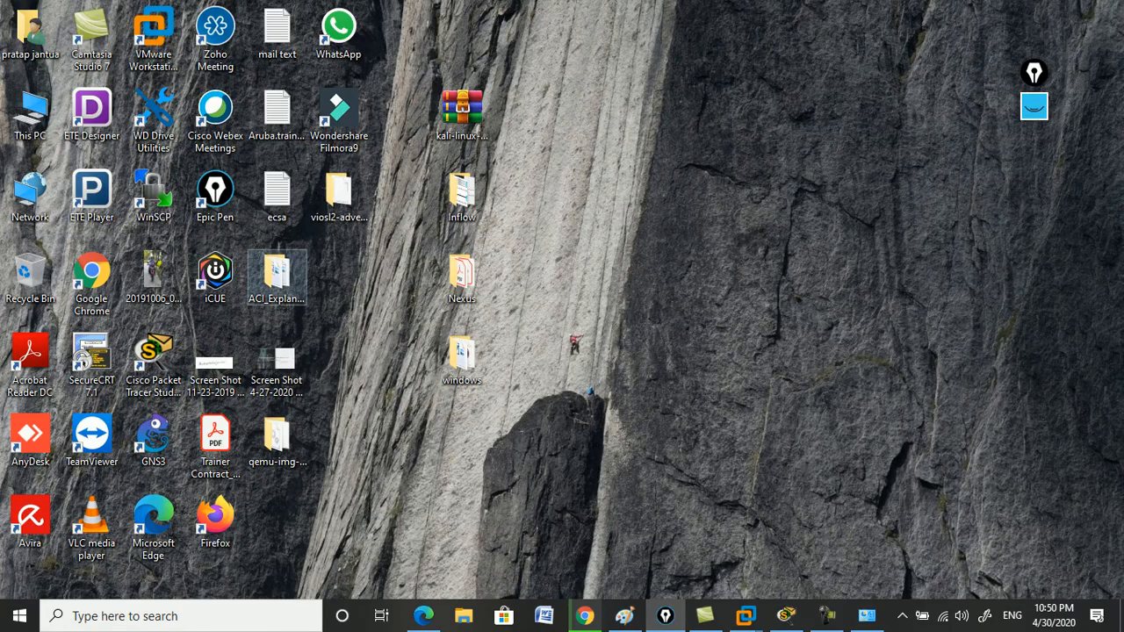
Open the GNS3 shortcut's file location, C:\Program Files\GNS3, in File Explorer.
right_click(142, 439)
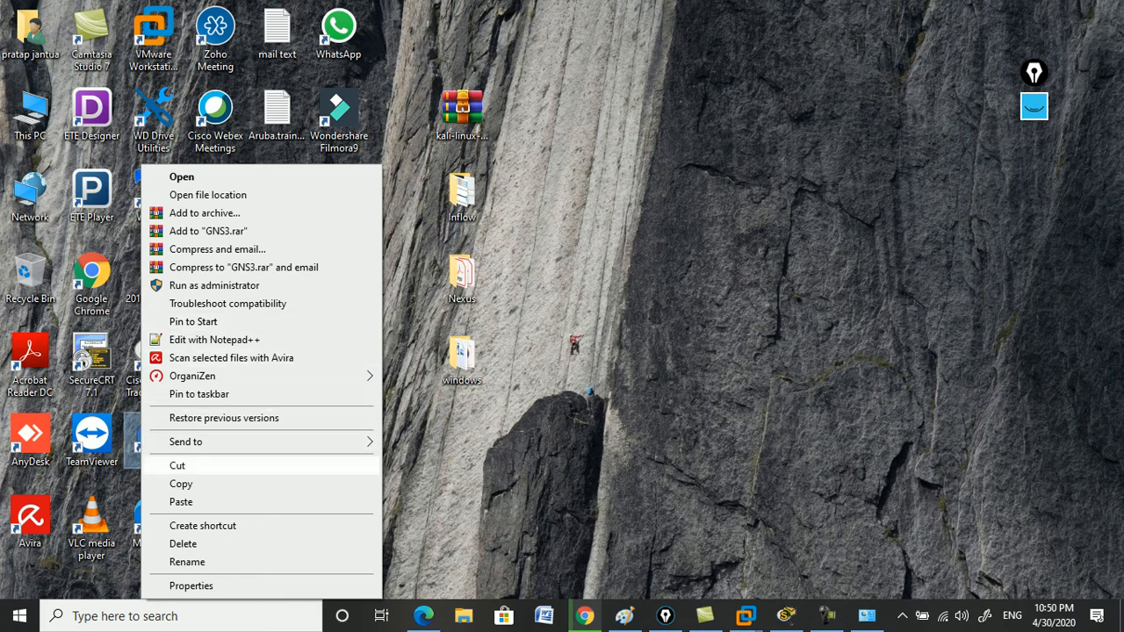
left_click(208, 195)
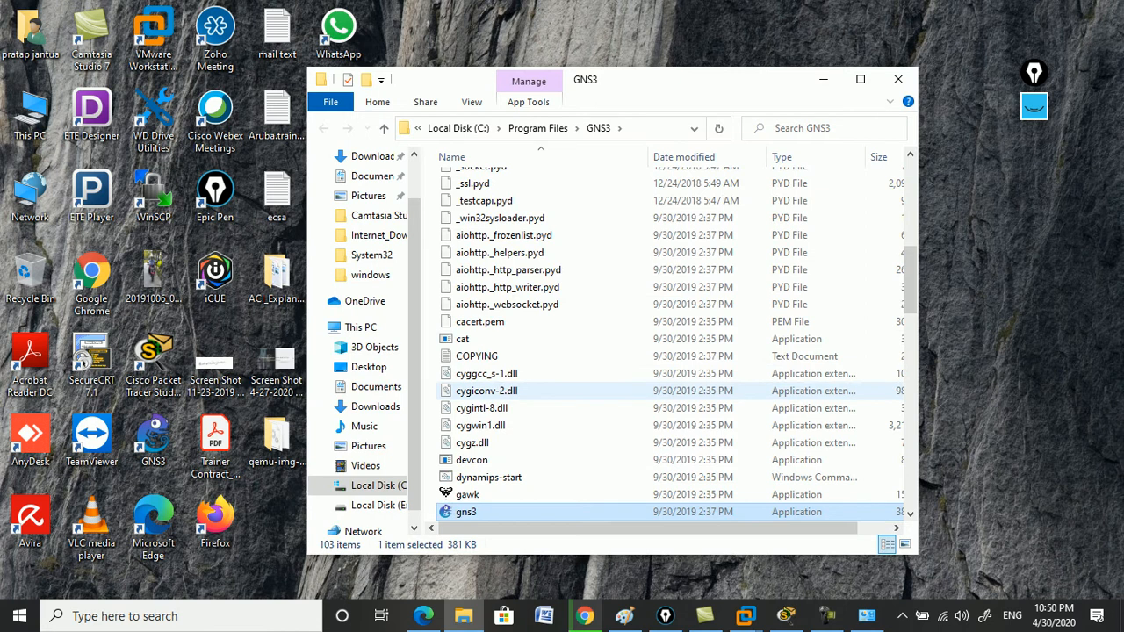
Scroll through the GNS3 install folder's files, then close File Explorer.
scroll(527, 389, "up", 9)
scroll(527, 388, "down", 14)
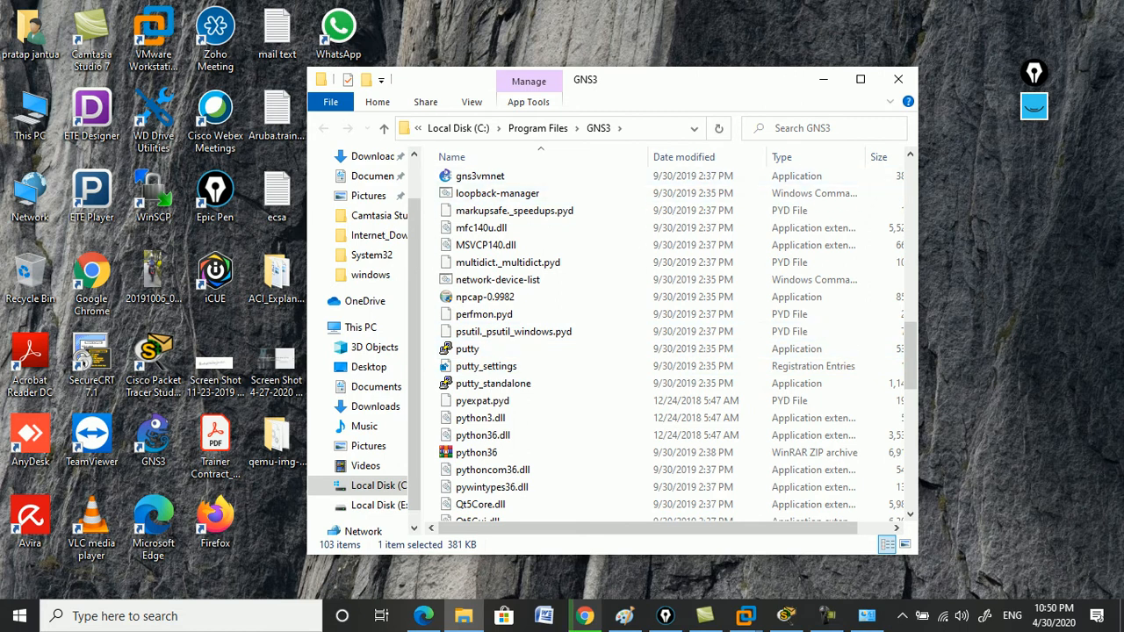
left_click(899, 79)
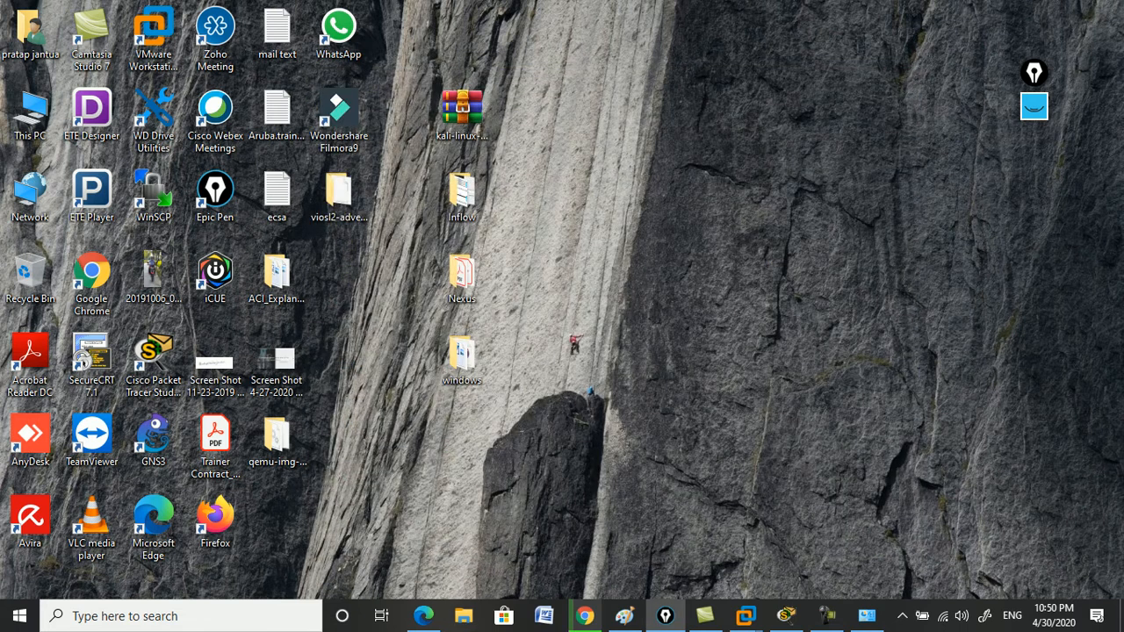
Restore Chrome to check progress of the GNS3 installer and VM zip downloads.
left_click(585, 616)
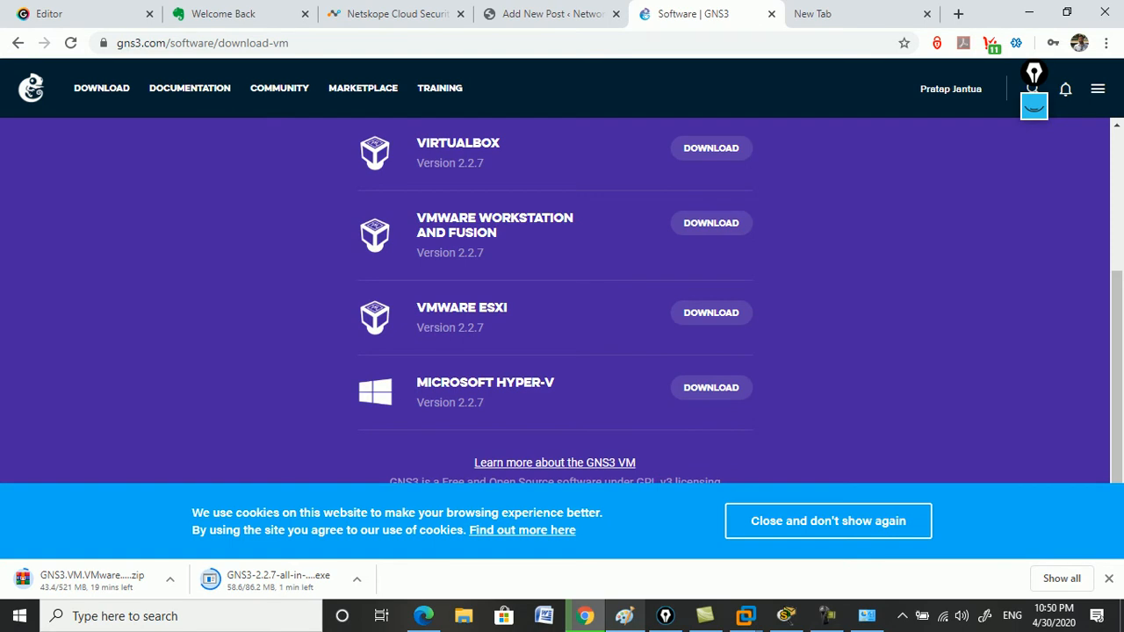
Bring Paint forward, show the Epic Pen four-step GNS3 lab outline, and place a text cursor below it.
left_click(625, 616)
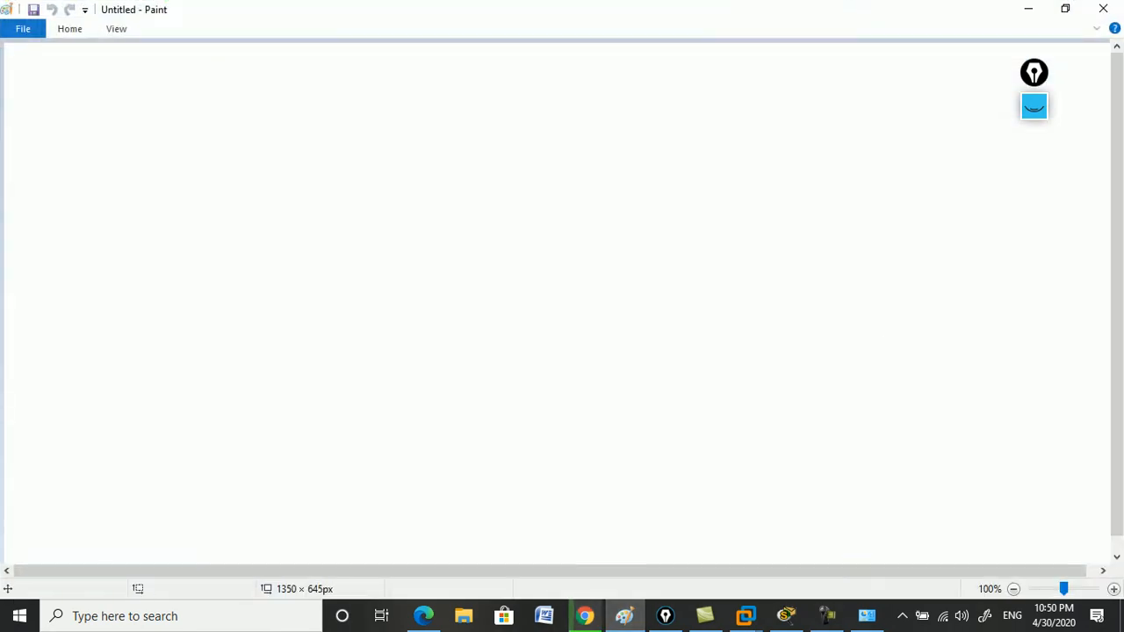
left_click(1035, 106)
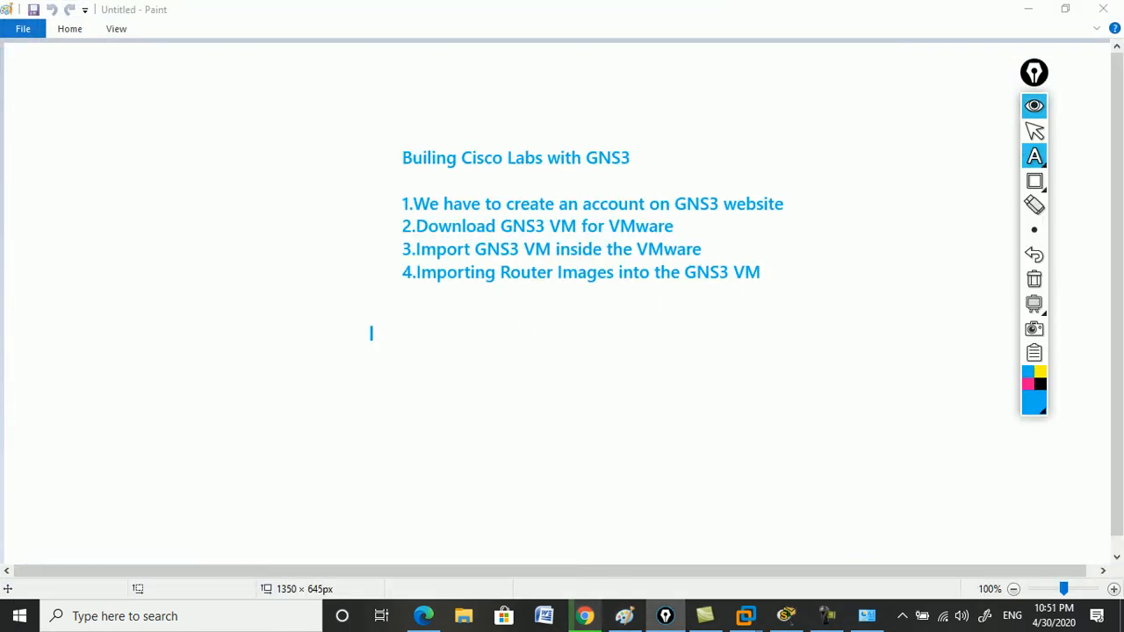
left_click(286, 338)
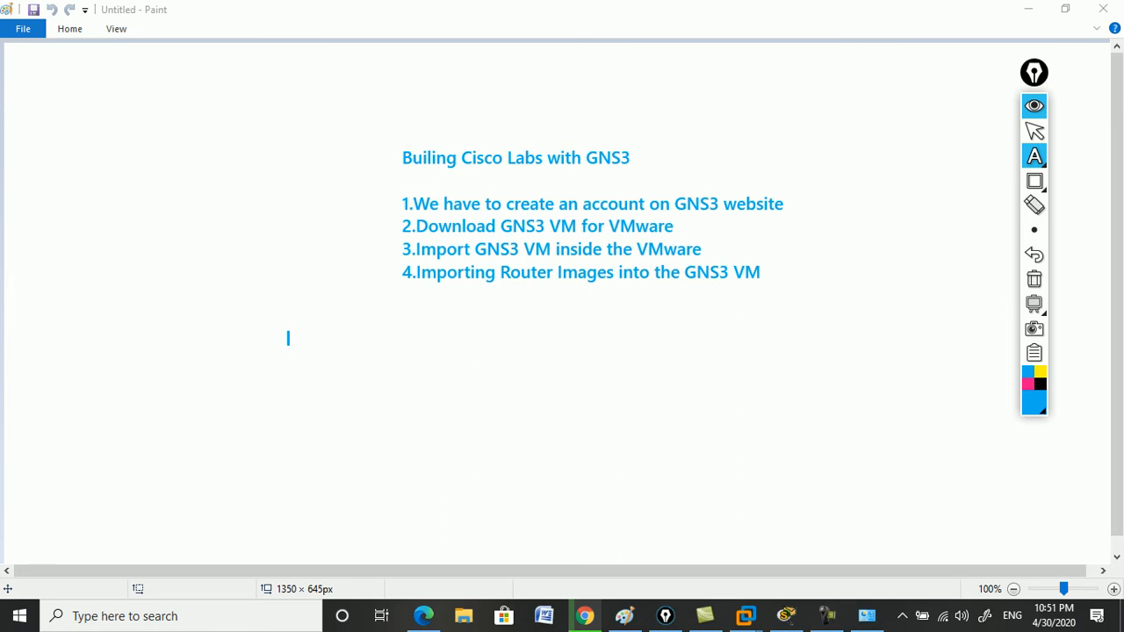
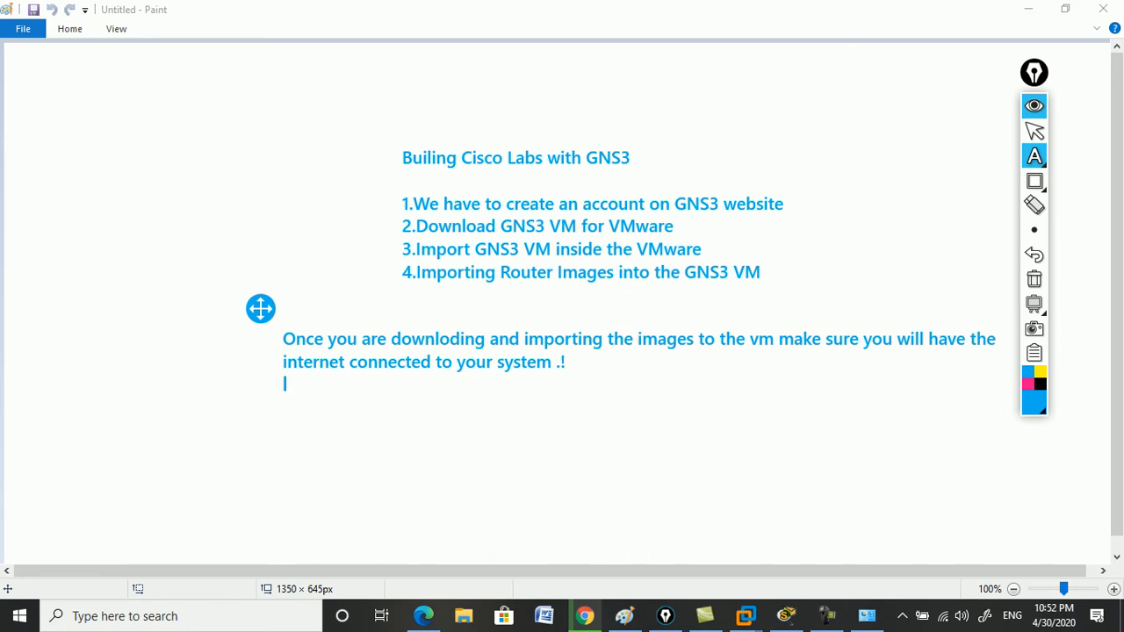
Hide the pen annotations in Paint and return to the GNS3 download page in Chrome.
left_click(1034, 106)
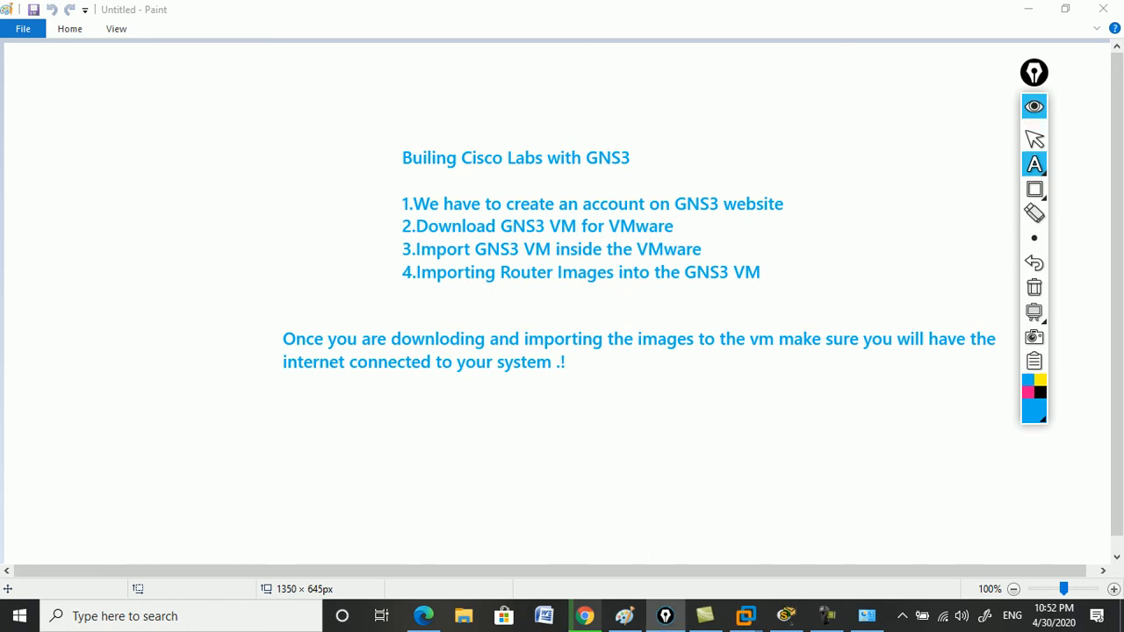
left_click(585, 616)
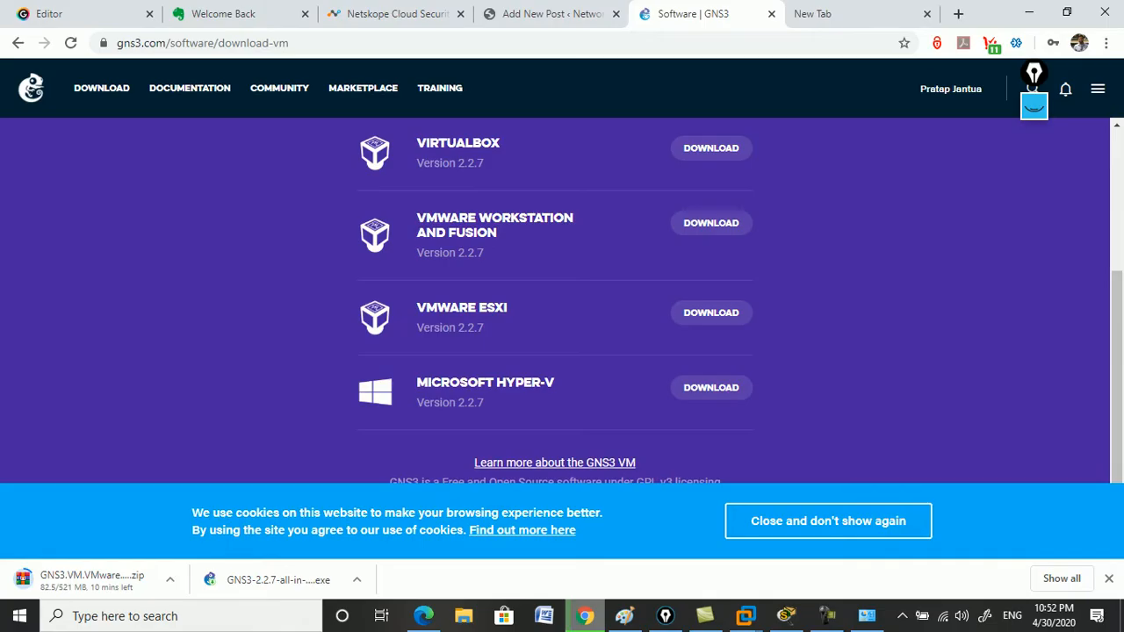
Launch the downloaded GNS3-2.2.7-all-in-one-regular installer from its folder, then minimize the folder.
left_click(356, 580)
left_click(400, 522)
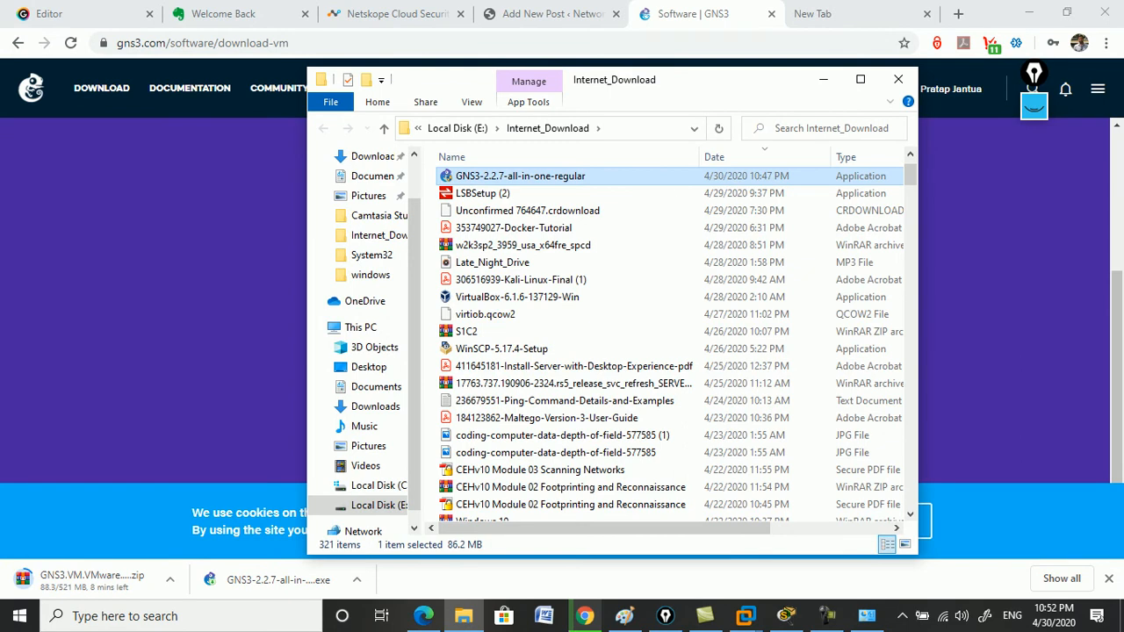
double_click(518, 177)
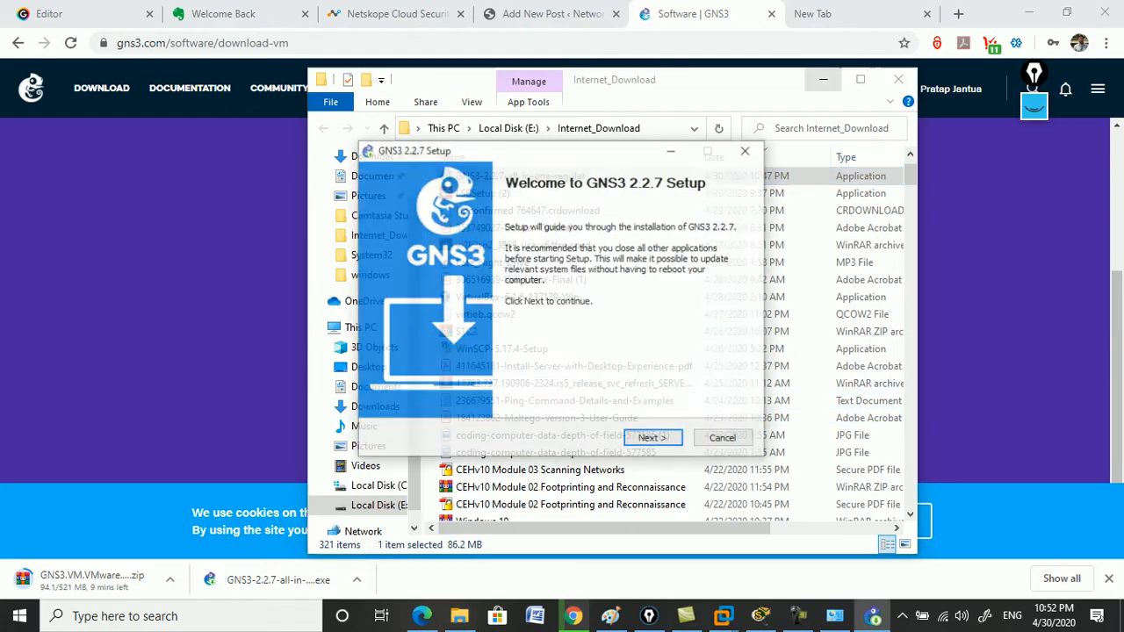
left_click(823, 80)
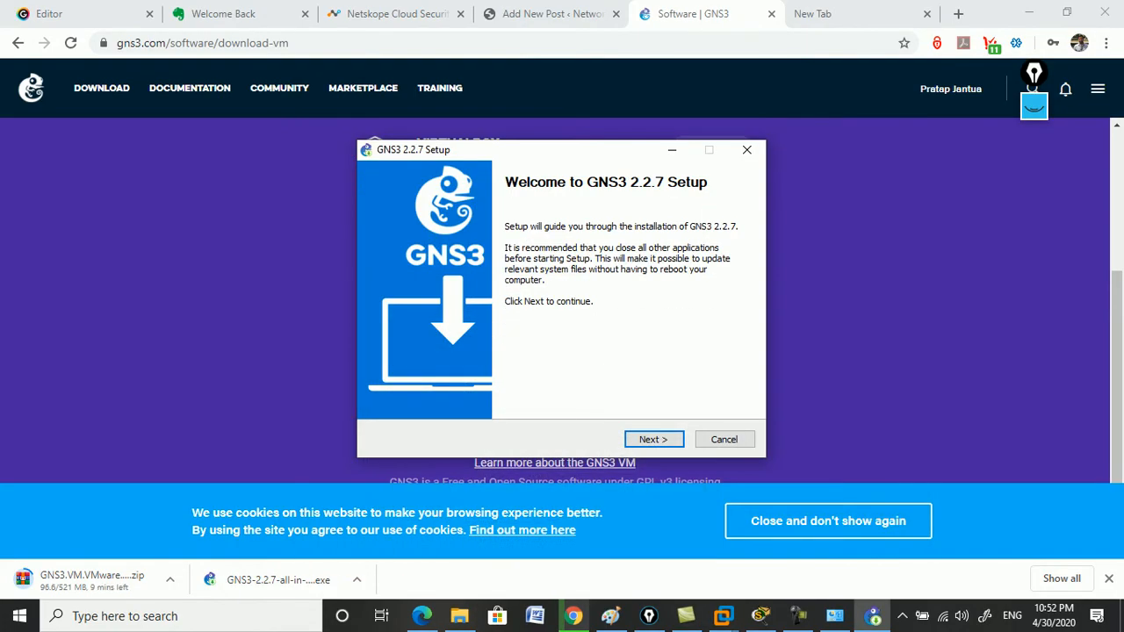
Accept the GNS3 licence and add the GNS3 VM and GNS3 WebClient components.
left_click(654, 439)
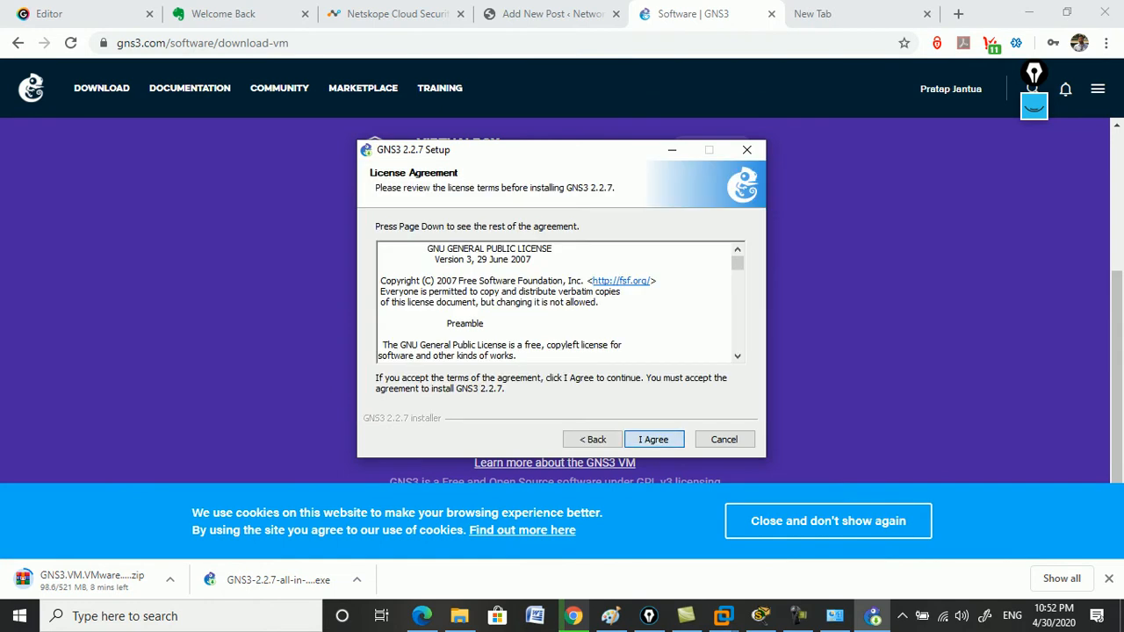
left_click(654, 439)
left_click(654, 439)
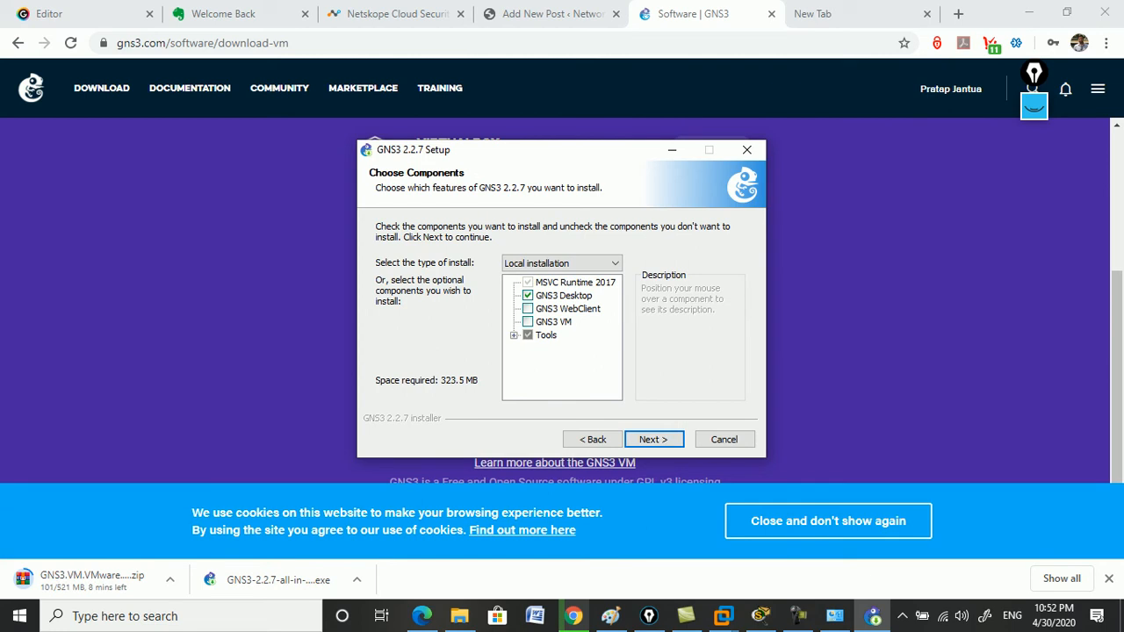
left_click(528, 323)
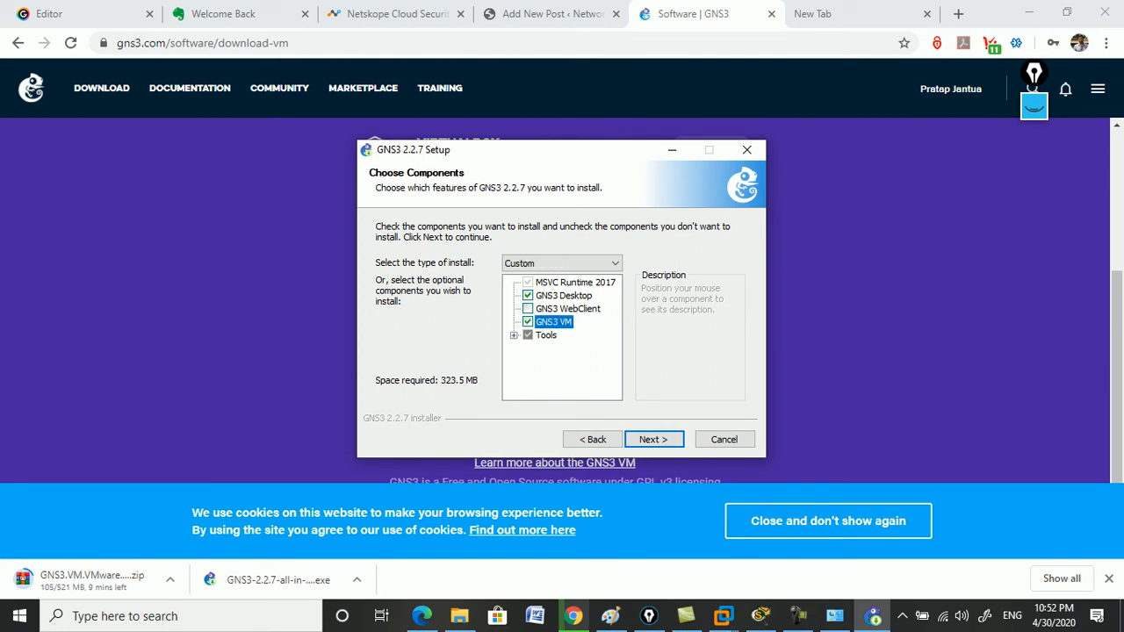
left_click(528, 309)
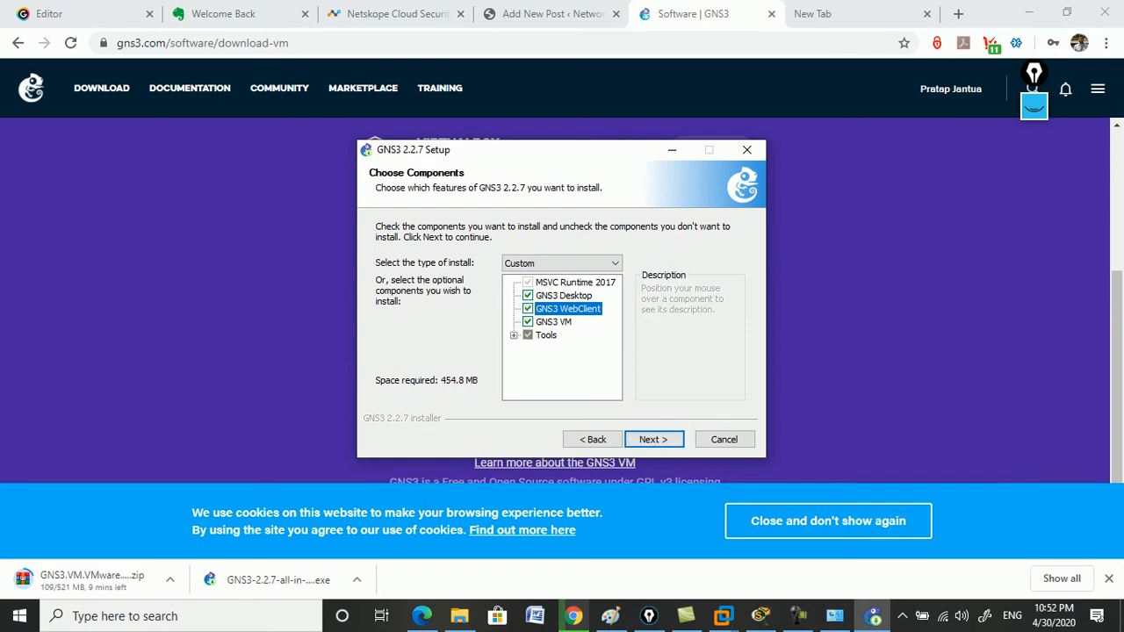
Keep the C:\Program Files\GNS3 folder and VMware Workstation VM type, and start installing.
key("Return")
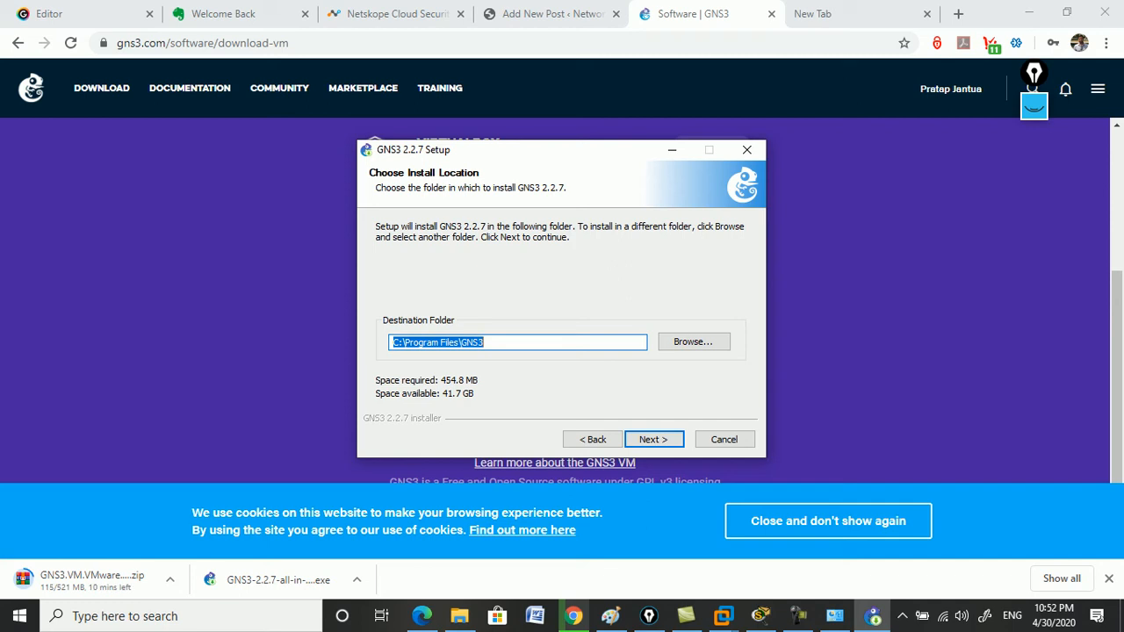
key("Return")
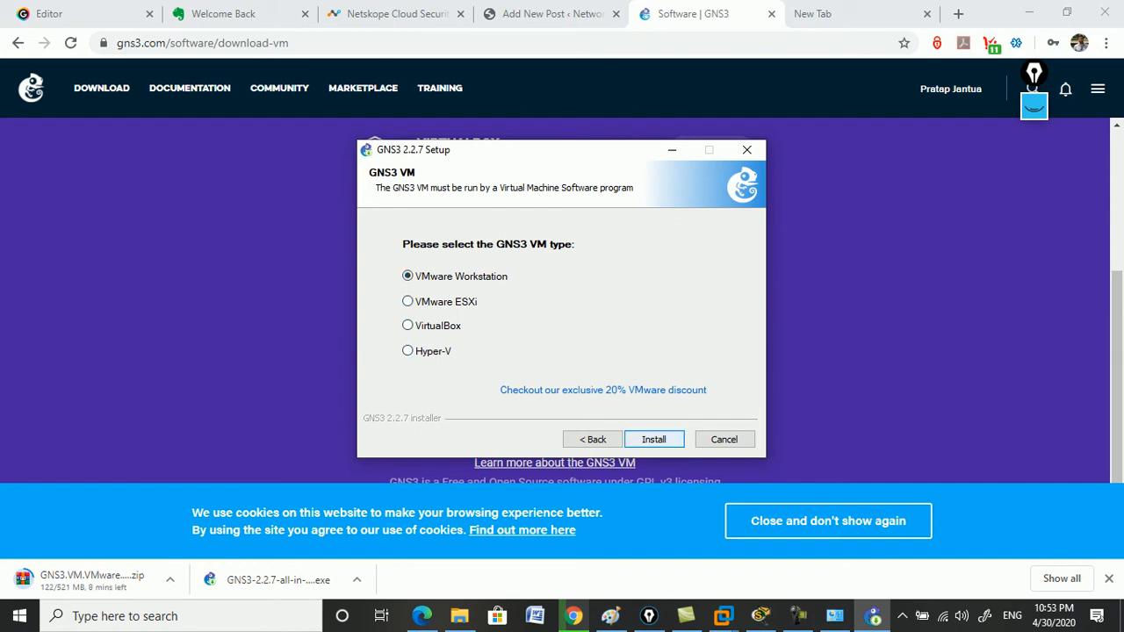
key("Return")
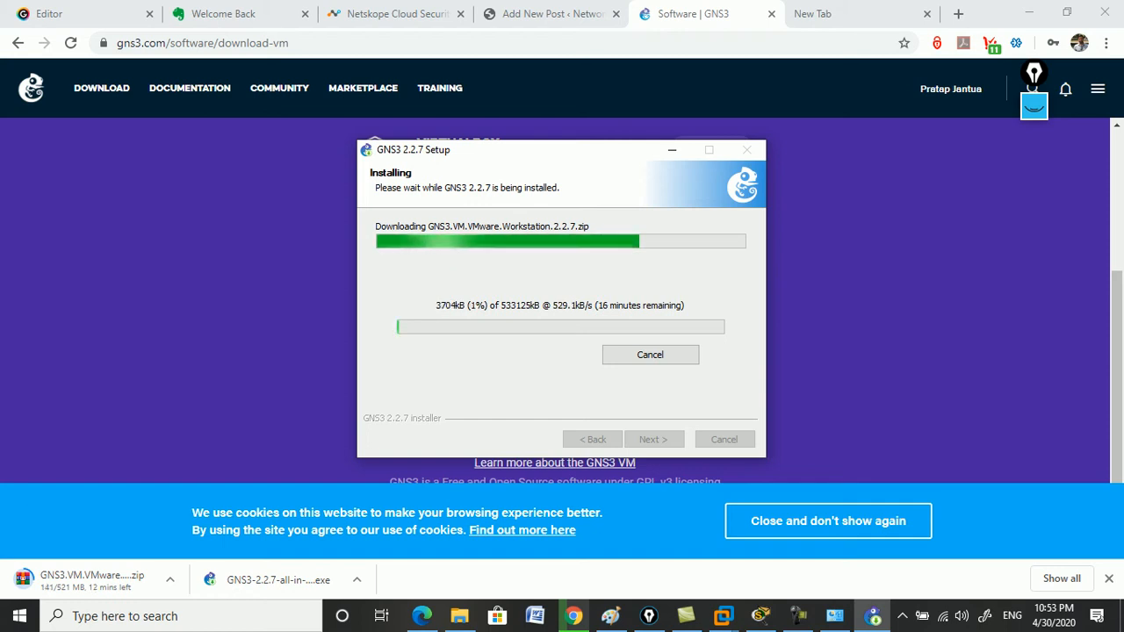
Check on the installer while the GNS3 VM VMware Workstation zip downloads.
left_click(797, 615)
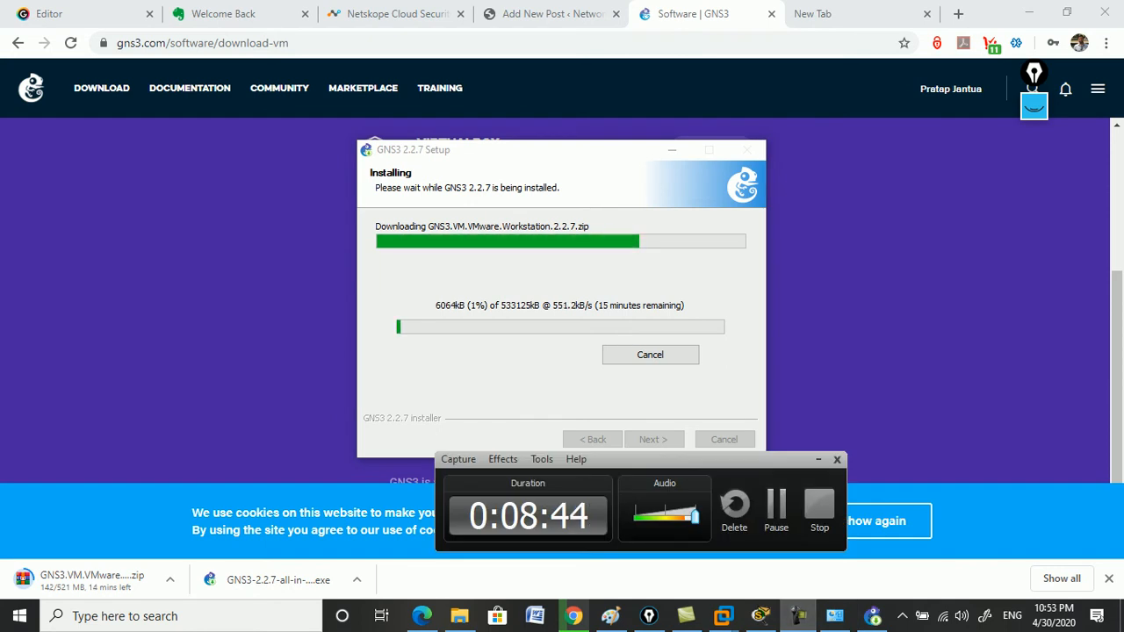
left_click_drag(694, 459, 864, 502)
left_click(988, 502)
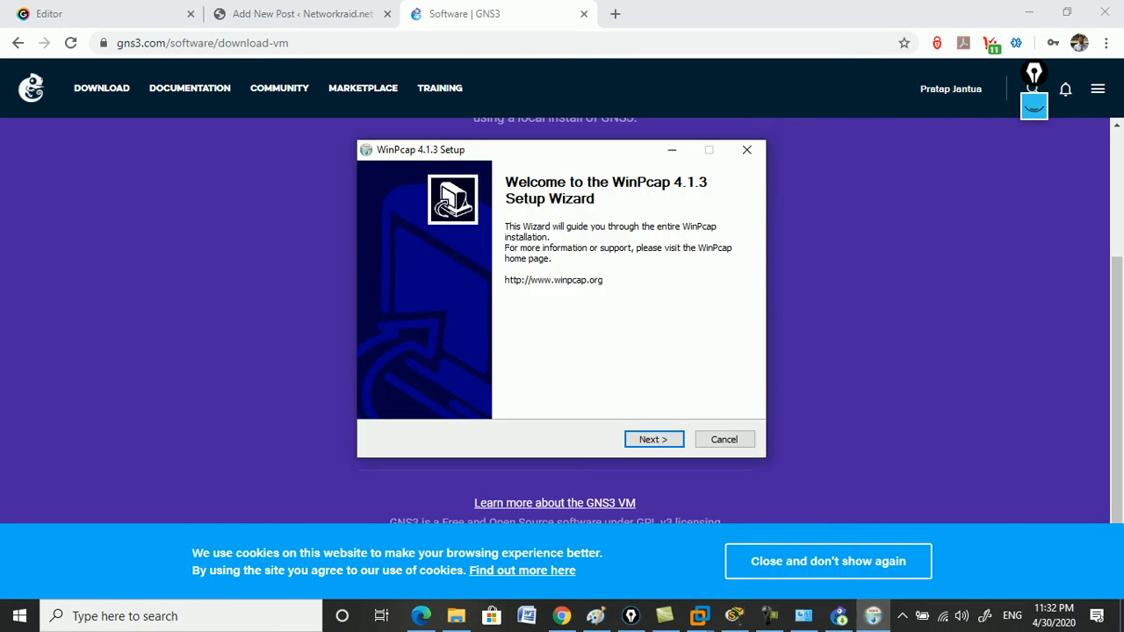
Install WinPcap 4.1.3 with its defaults, accepting the licence.
key("Return")
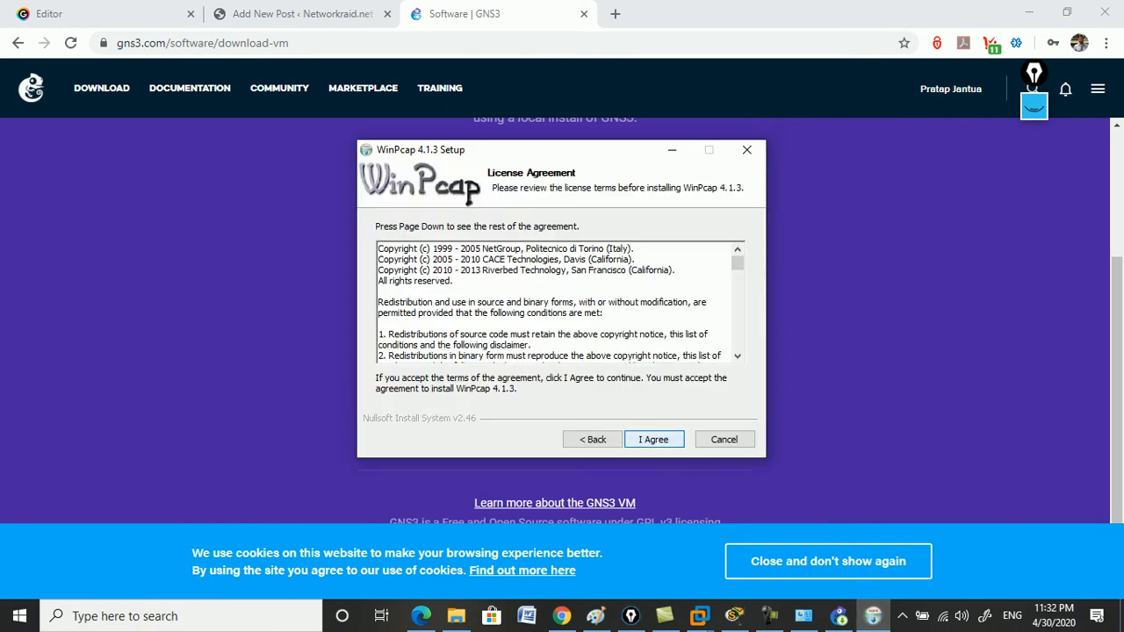
key("Return")
key("Return")
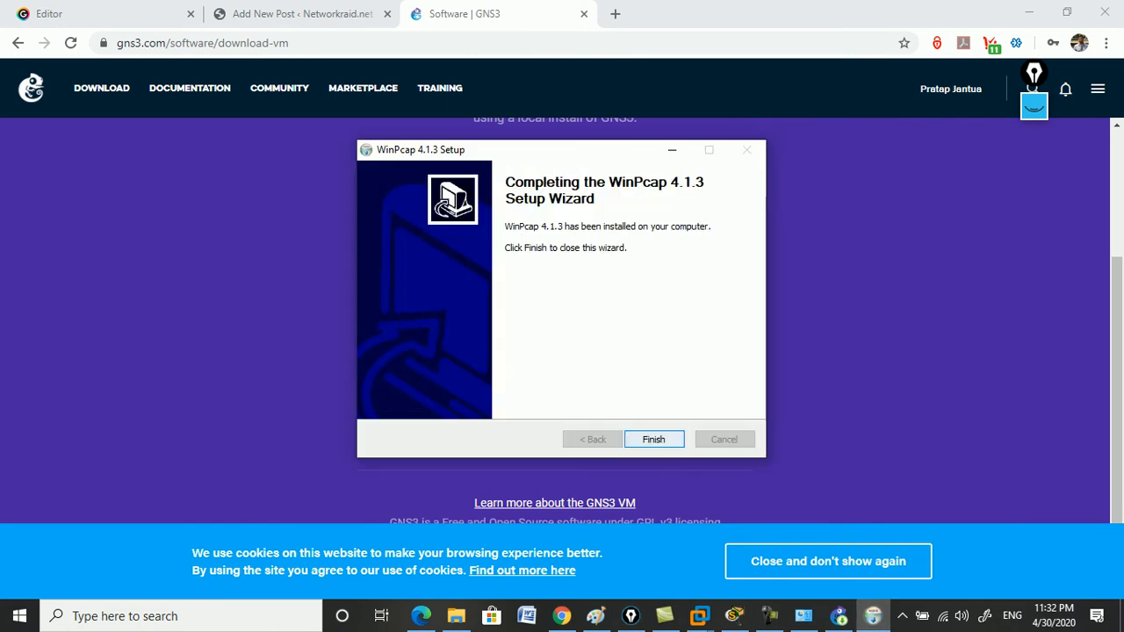
key("Return")
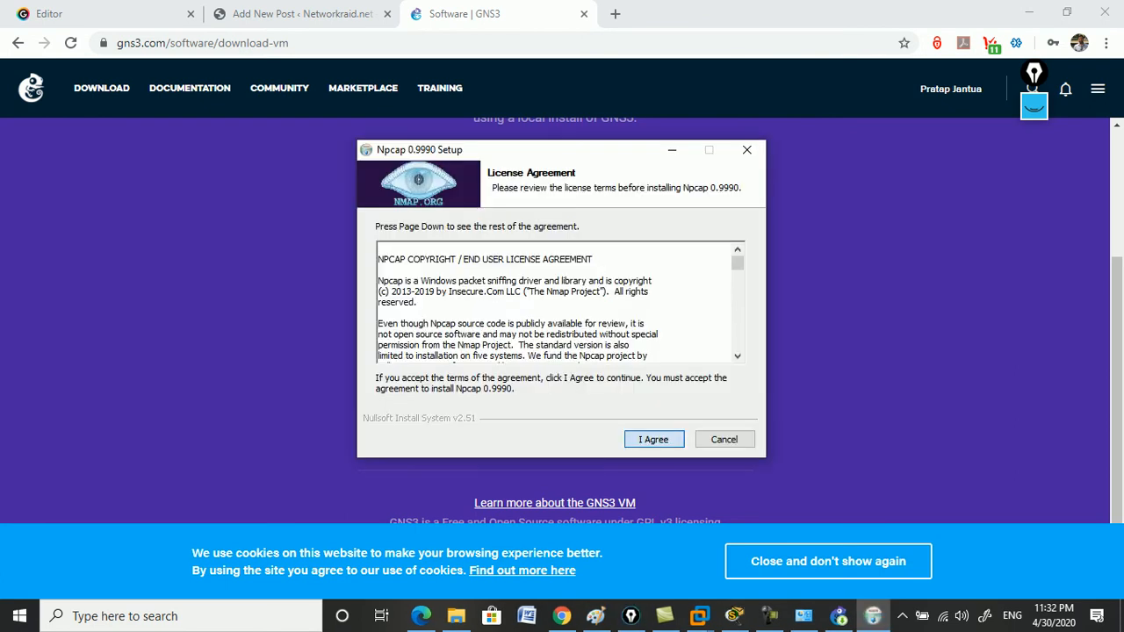
Install Npcap 0.9990 with default options and close its finished wizard.
key("Return")
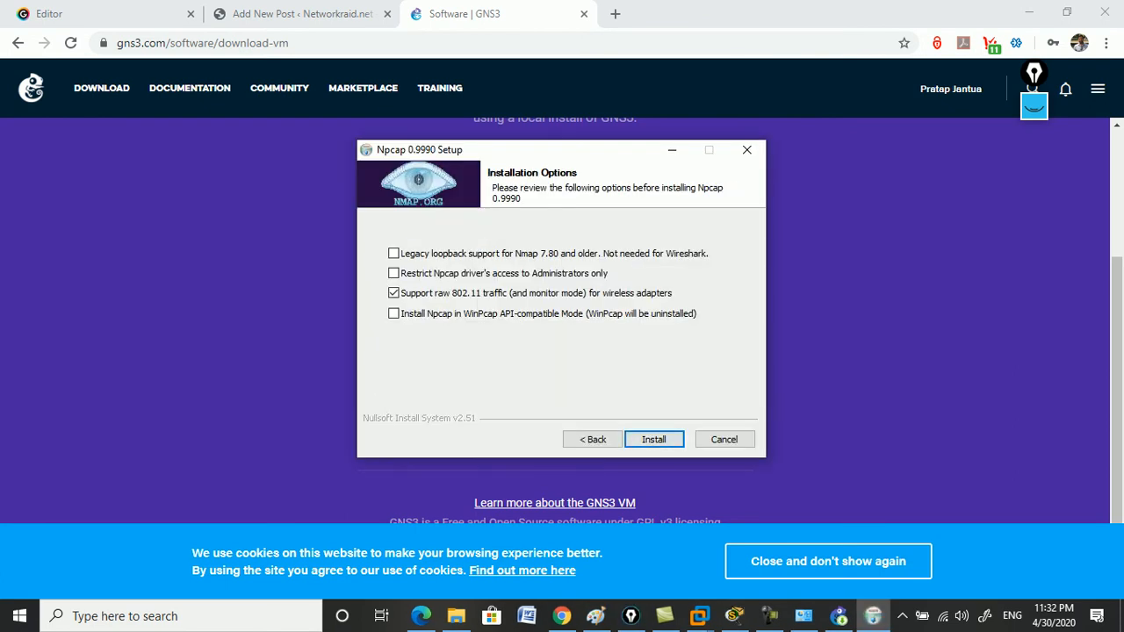
key("Return")
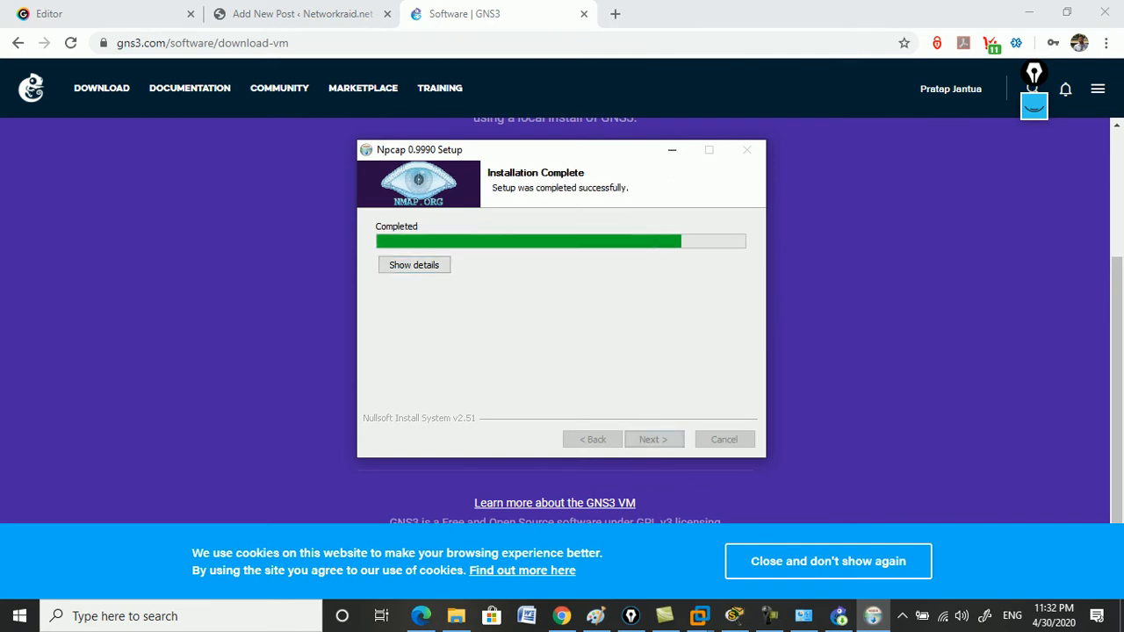
key("Return")
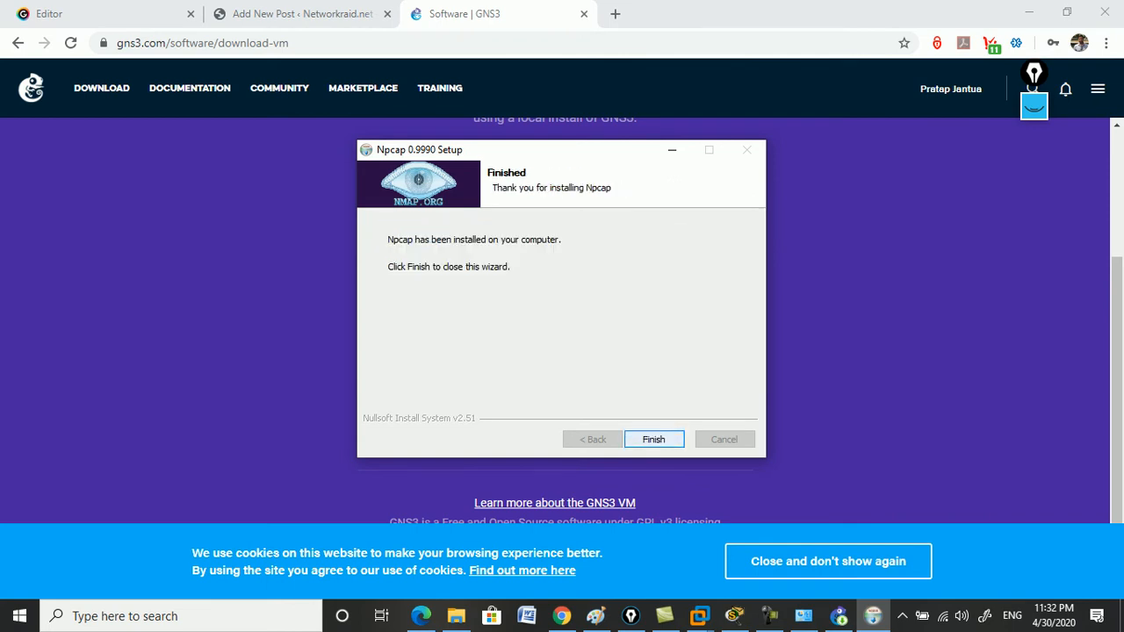
key("Return")
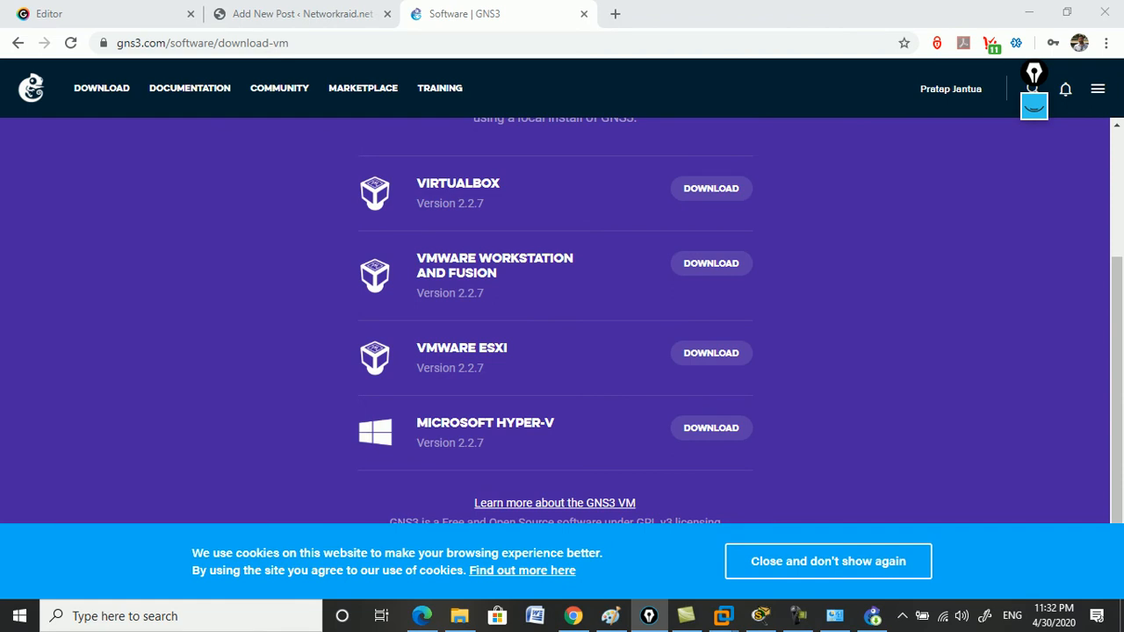
Minimize Chrome, the download folder and Paint to reveal the desktop.
left_click(1029, 12)
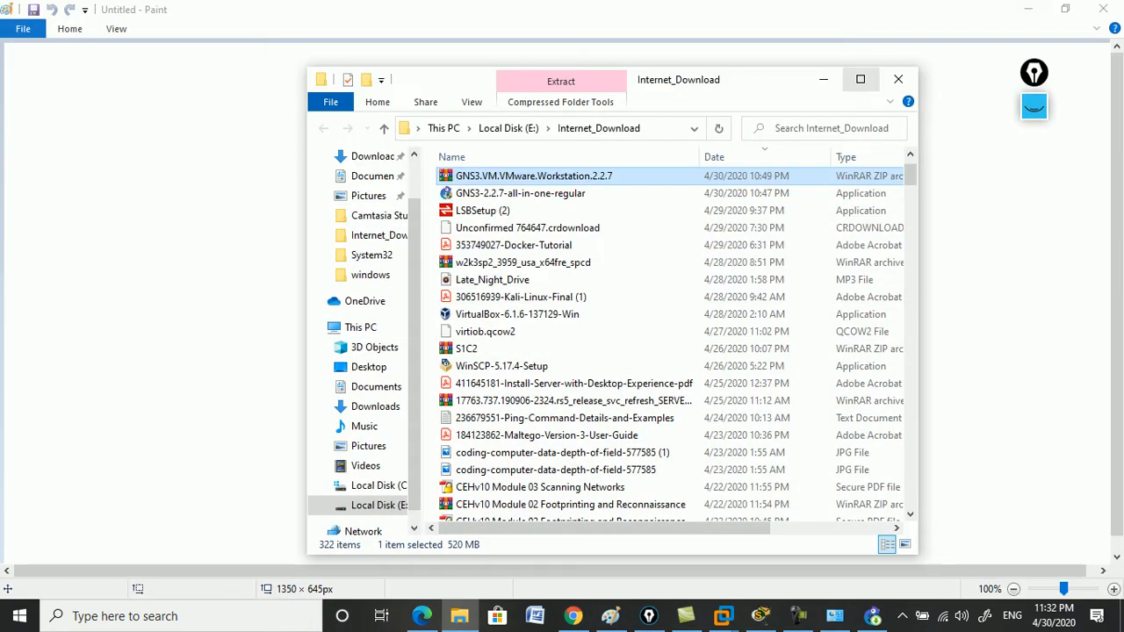
left_click(822, 79)
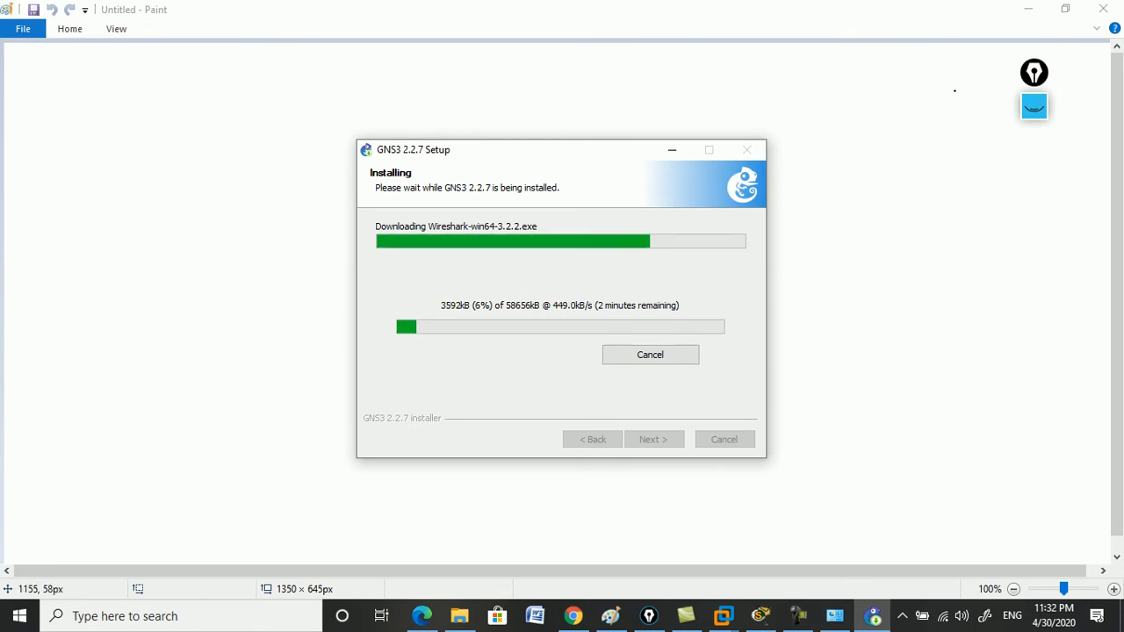
left_click(1028, 9)
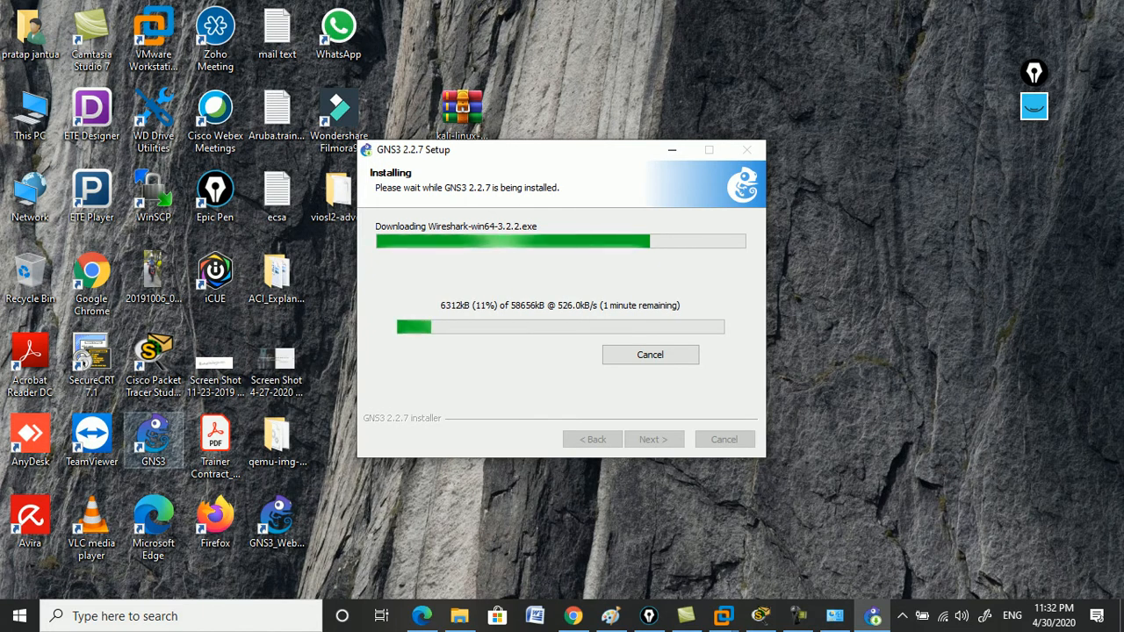
Open and close the GNS3 WebClient pack, then launch GNS3 from its desktop shortcut.
left_click(277, 523)
double_click(277, 522)
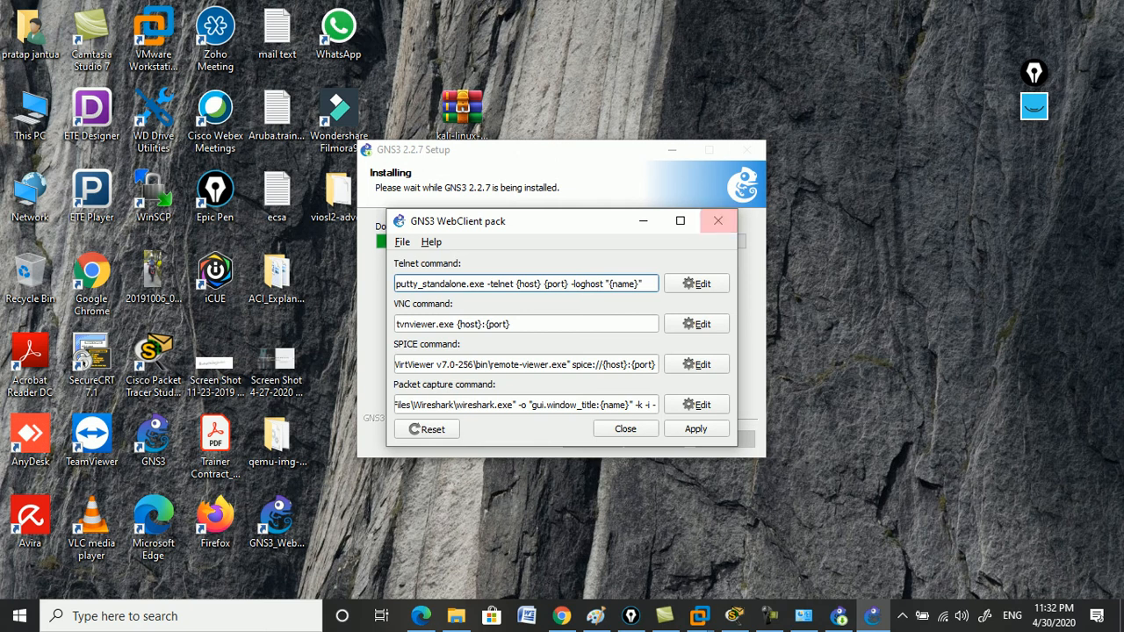
left_click(718, 220)
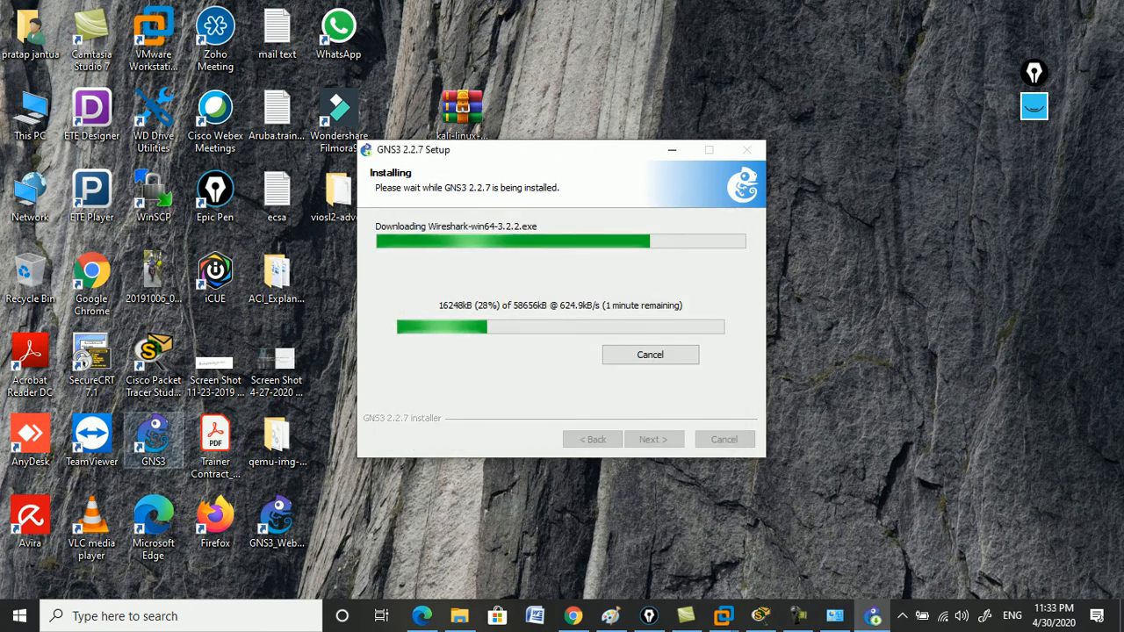
double_click(153, 439)
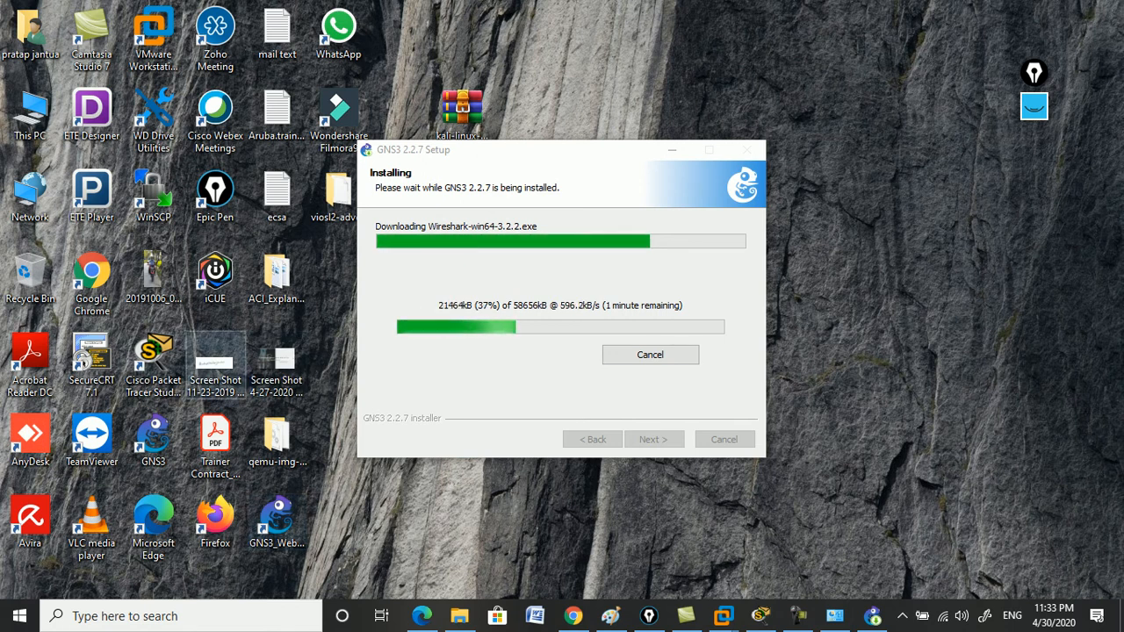
double_click(153, 441)
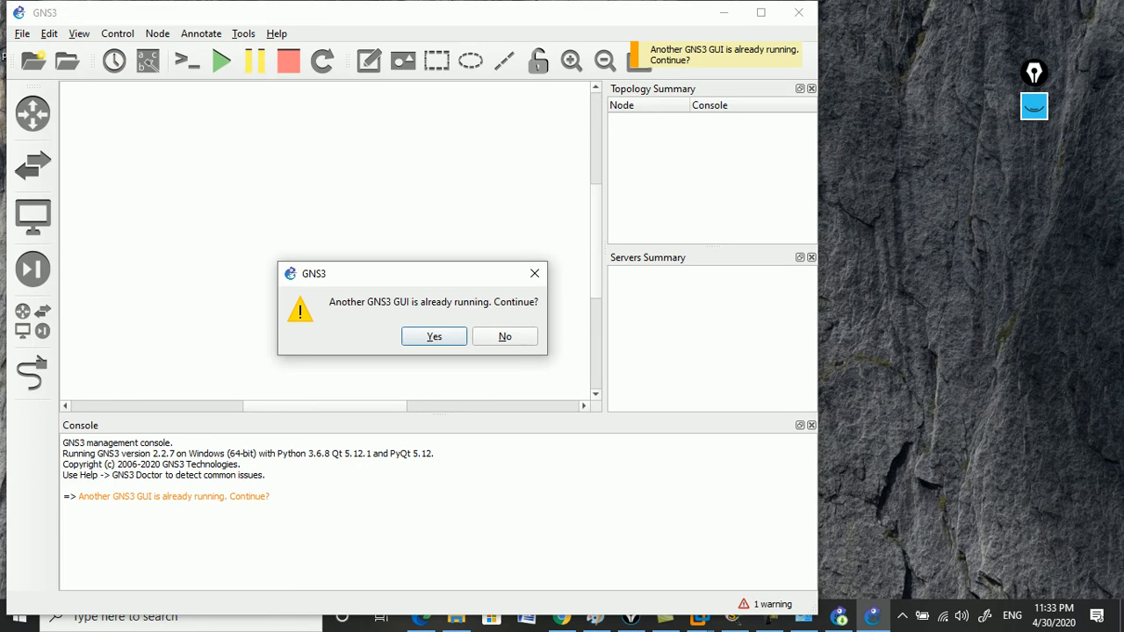
Decline the second GNS3 window, cancel the server setup wizard, quit GNS3, and return to the installer.
left_click(505, 336)
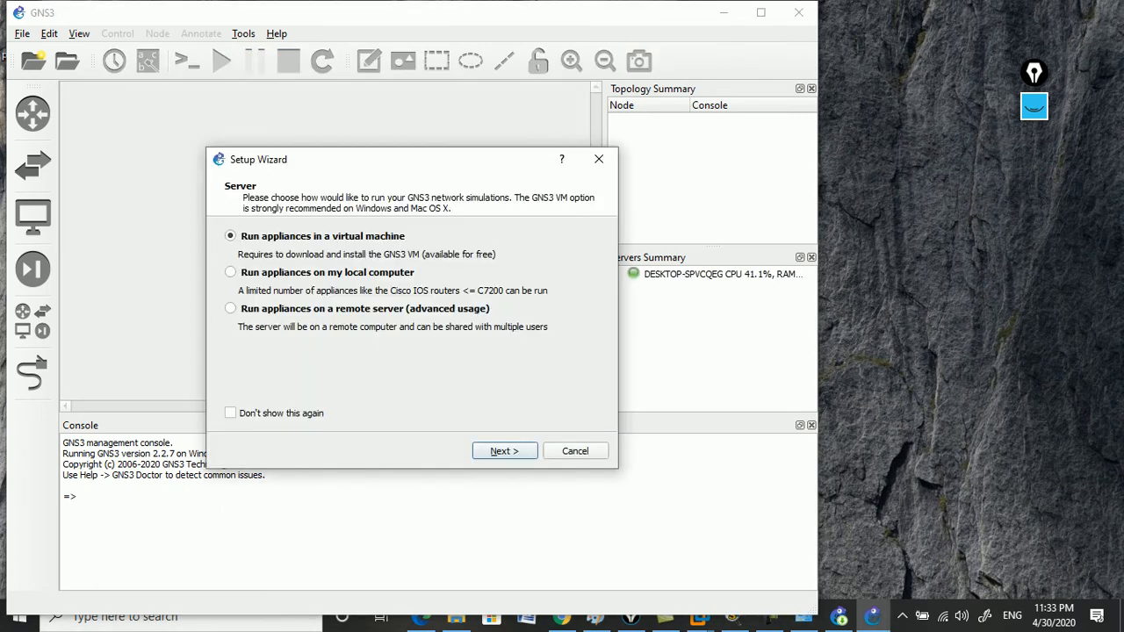
left_click(575, 451)
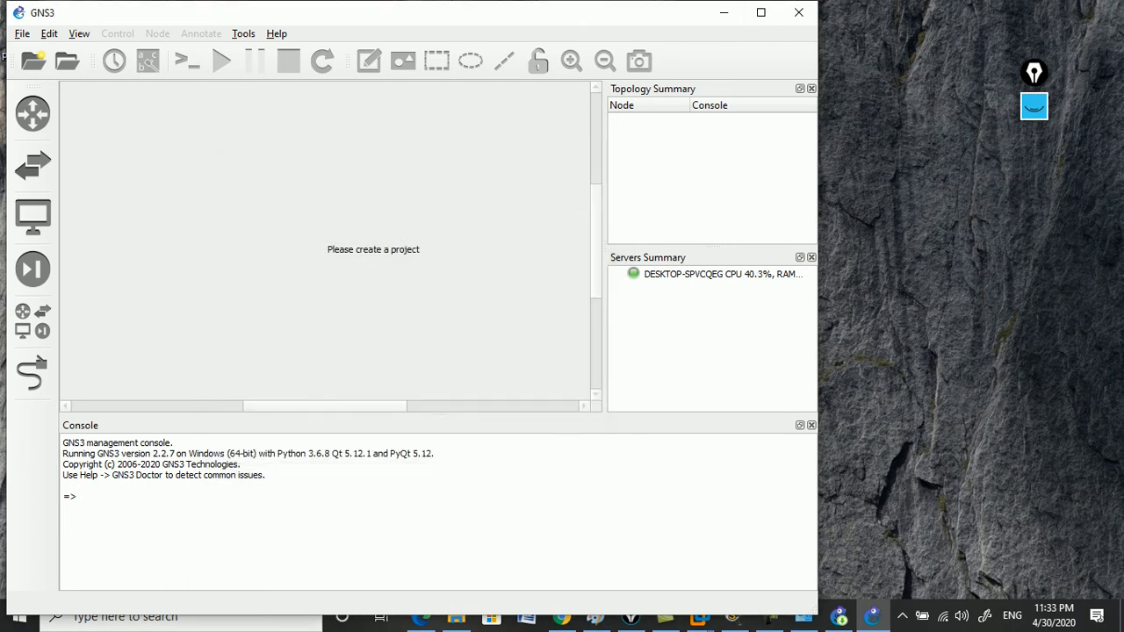
left_click(799, 12)
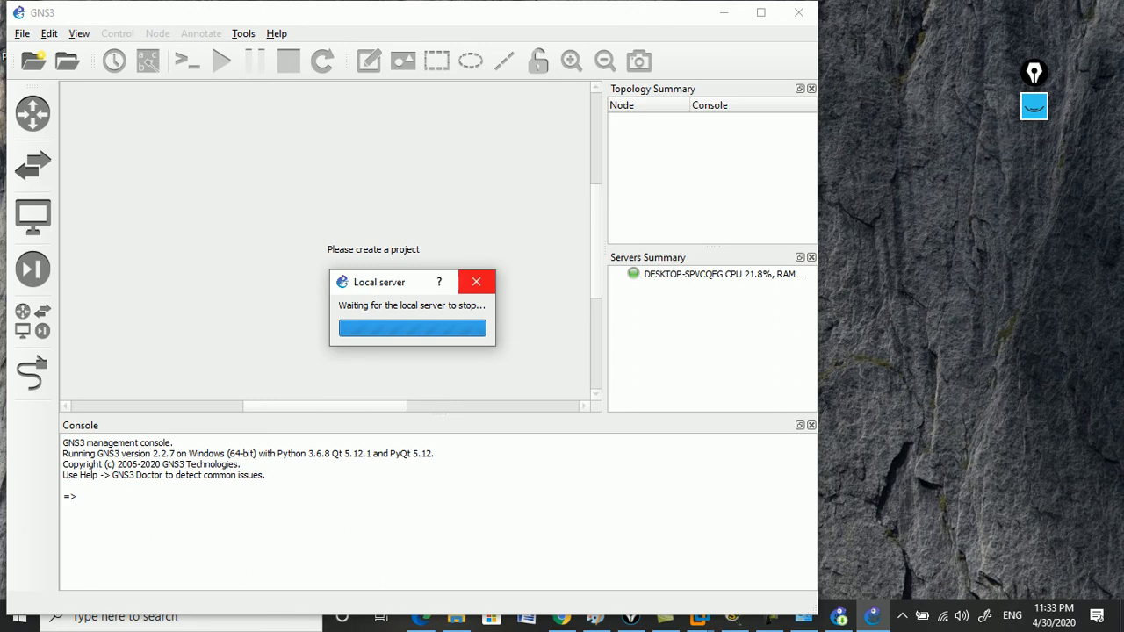
left_click(840, 617)
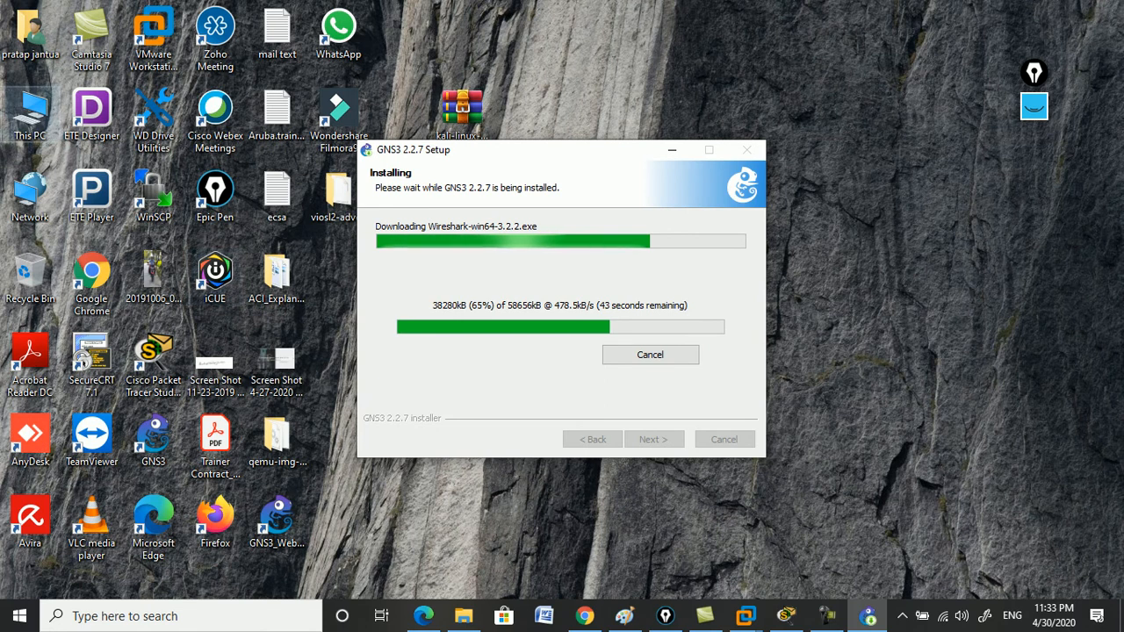
Show the downloaded GNS3.VM.VMware.Workstation.2.2.7 zip in its folder from Chrome's Downloads list.
double_click(29, 114)
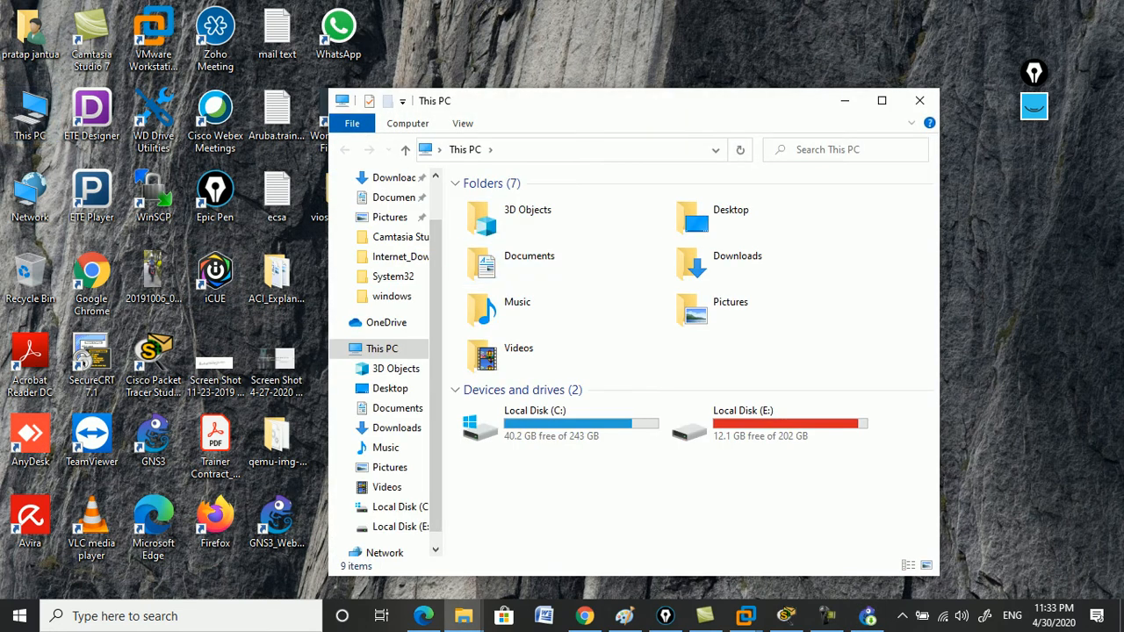
left_click(920, 100)
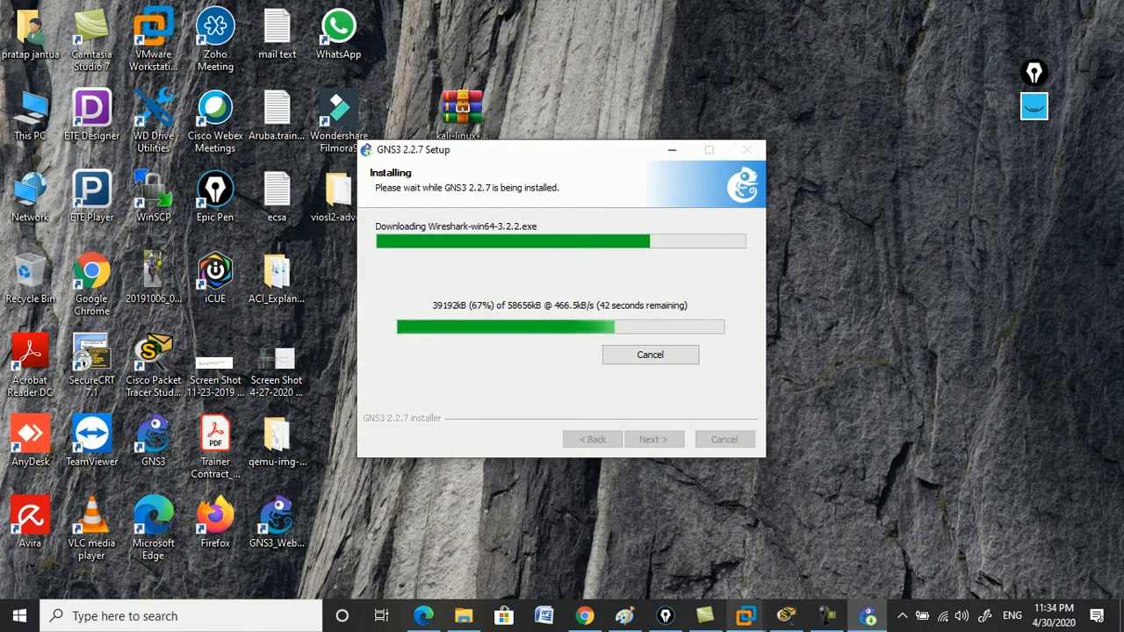
left_click(584, 615)
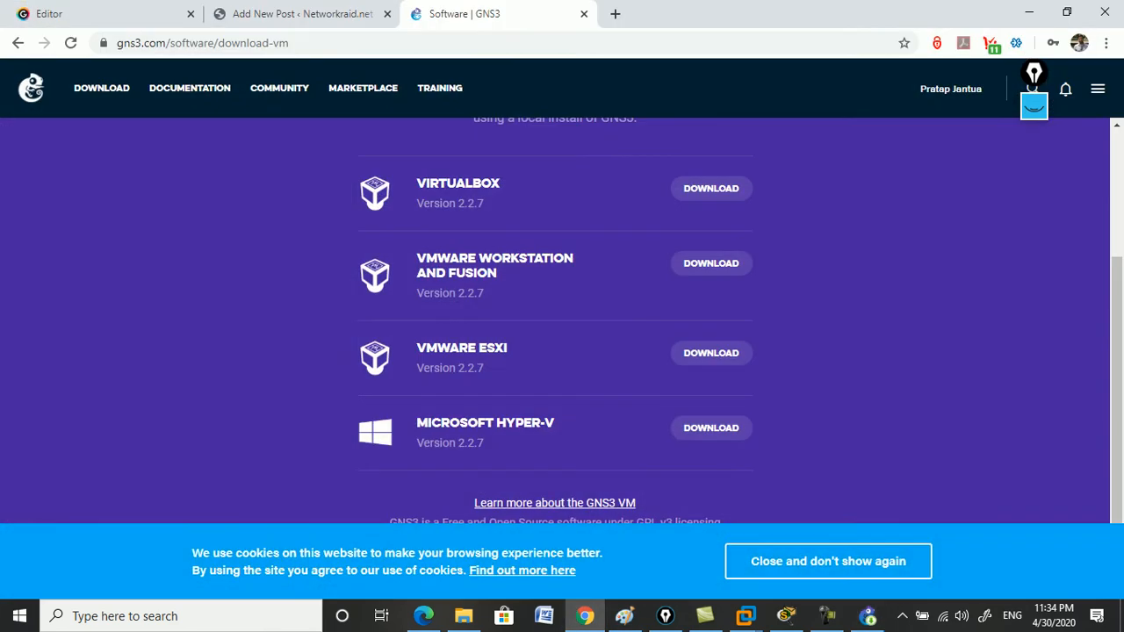
left_click(1105, 42)
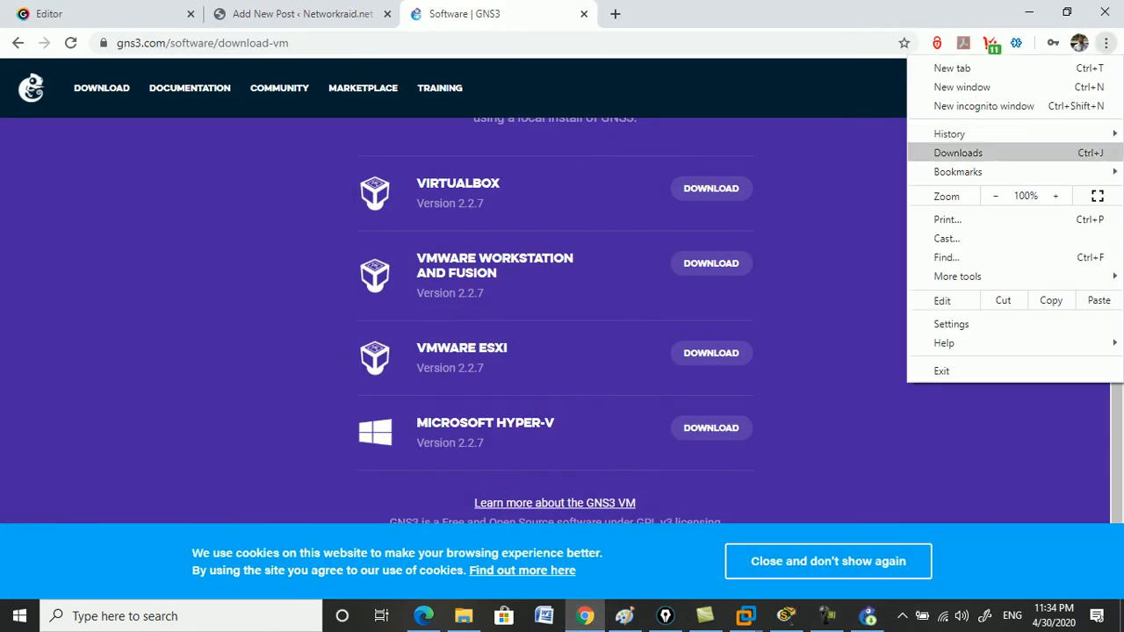
left_click(958, 153)
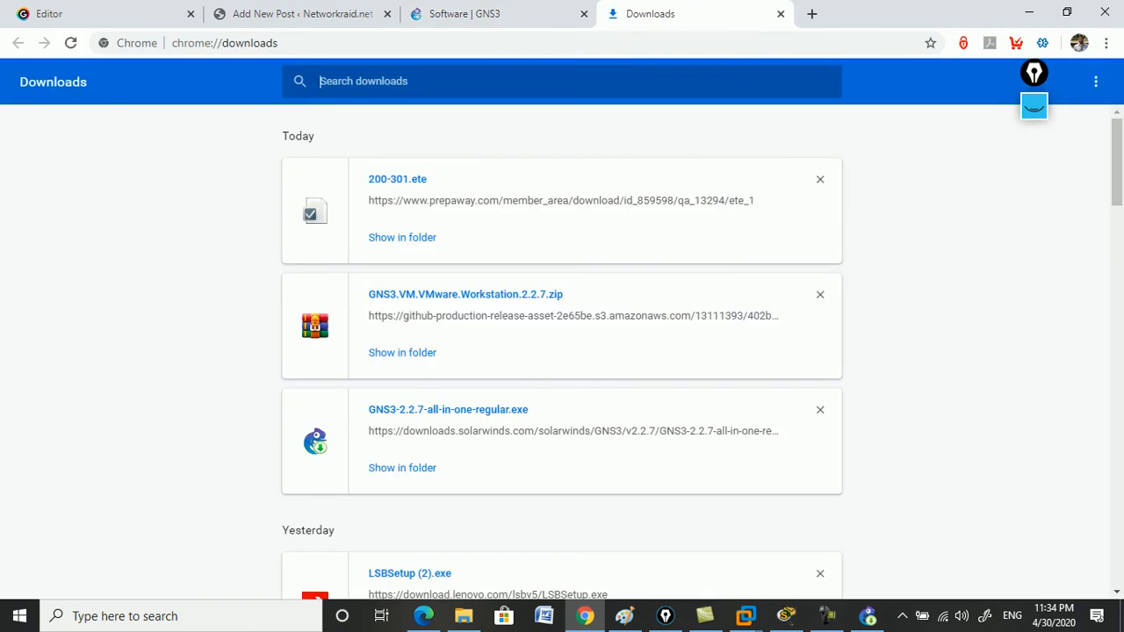
left_click(400, 353)
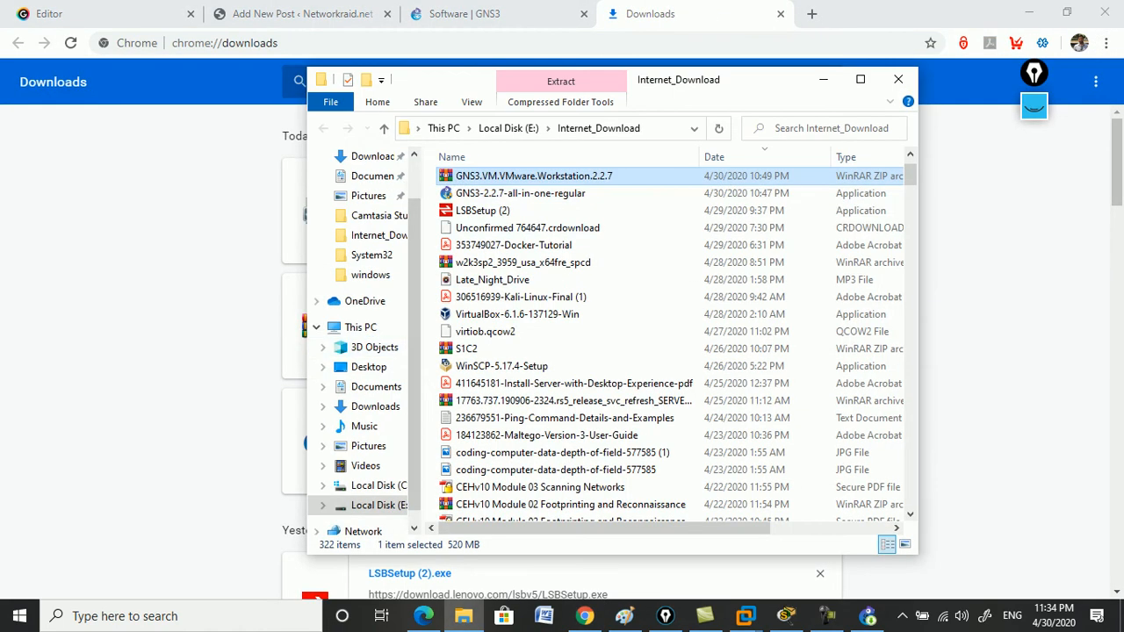
Copy the GNS3 VM zip and minimize the folder and browser windows.
right_click(577, 177)
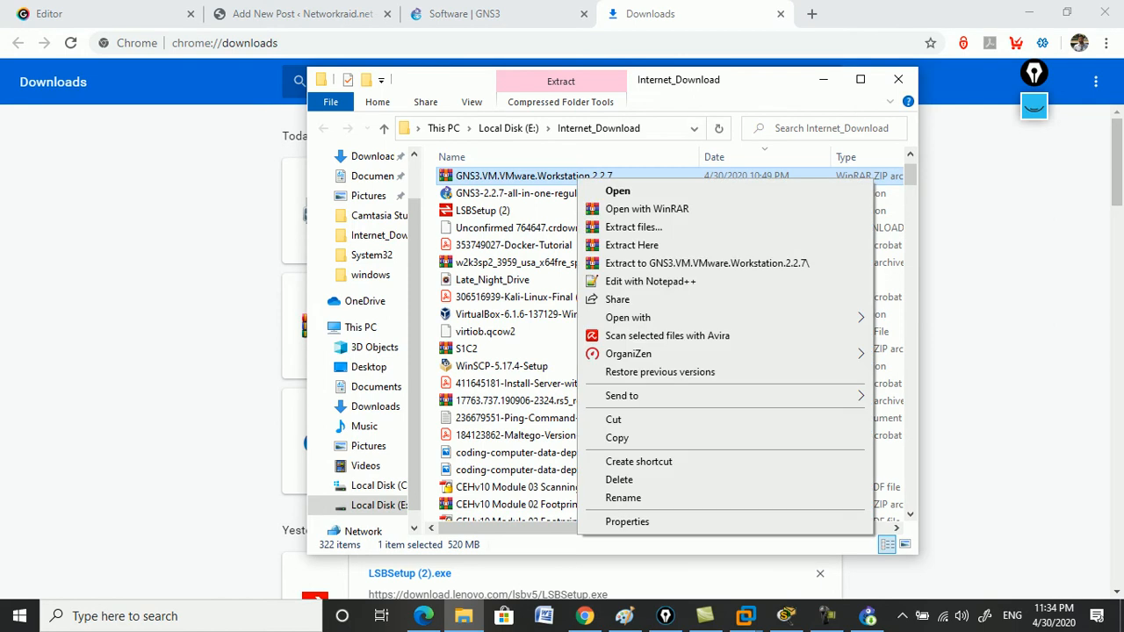
left_click(617, 437)
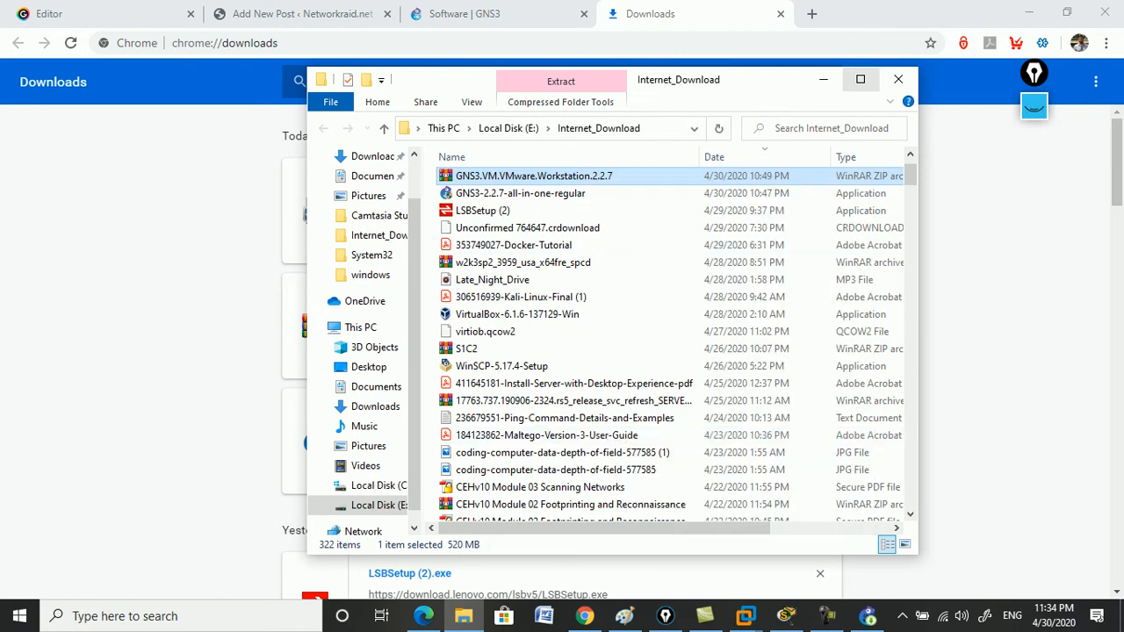
left_click(823, 79)
left_click(1029, 12)
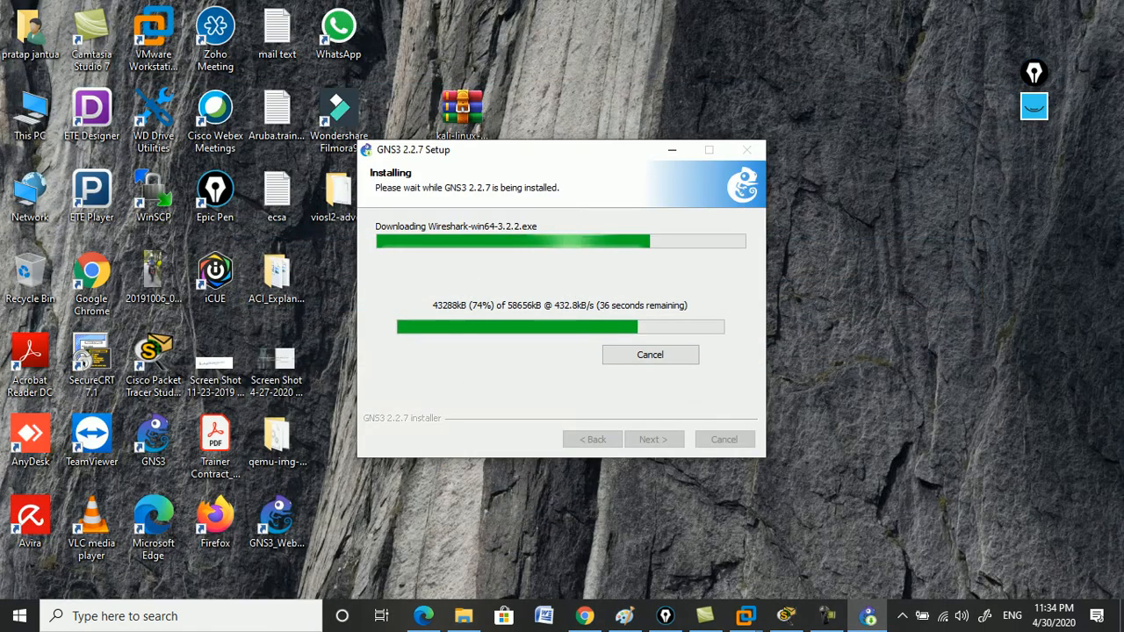
Create a new desktop folder named GNS3.
right_click(904, 204)
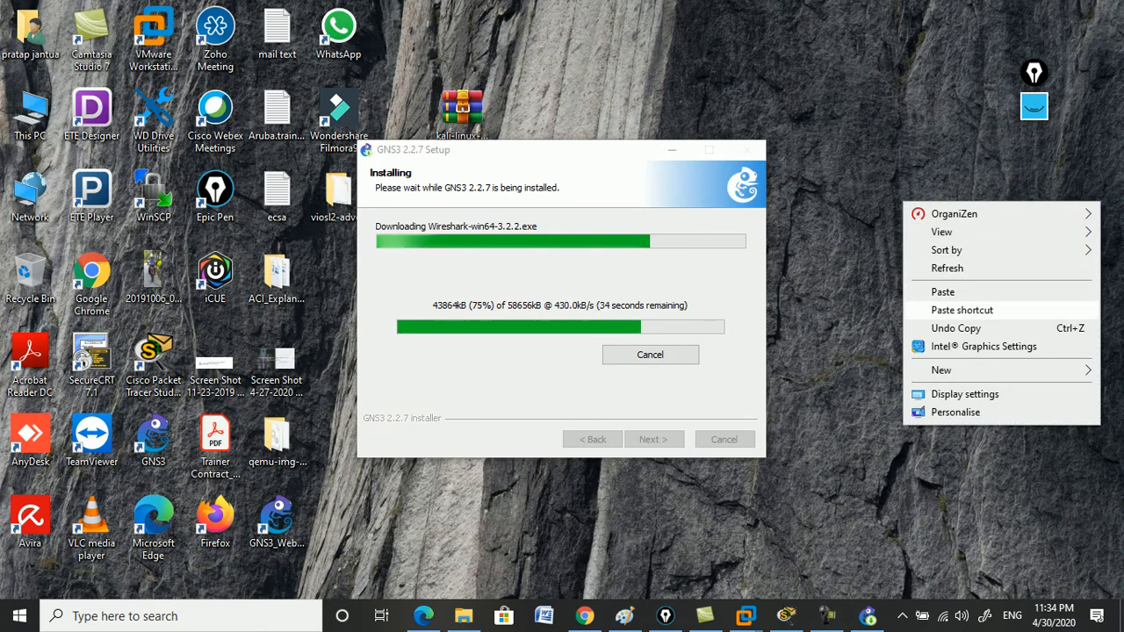
mouse_move(942, 370)
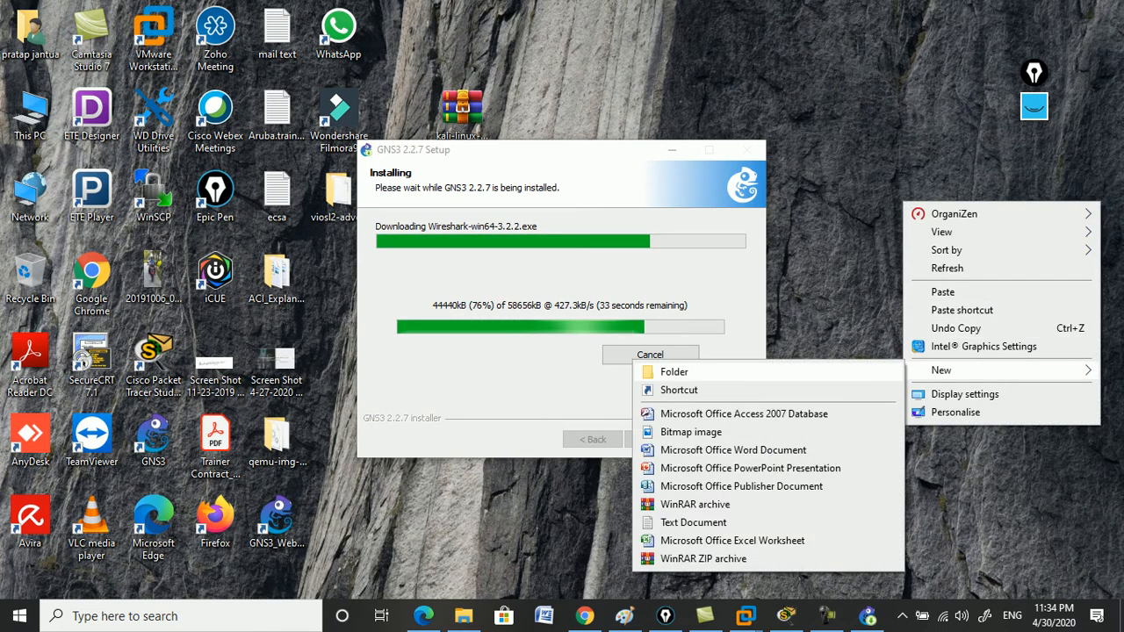
left_click(671, 369)
type("G")
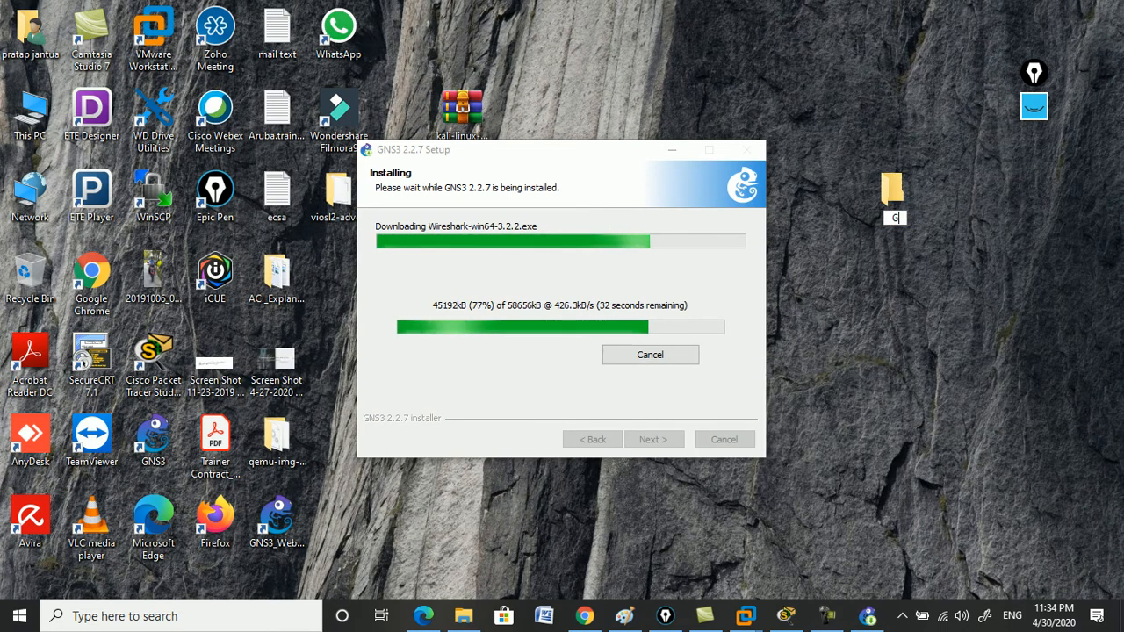
type("NS3")
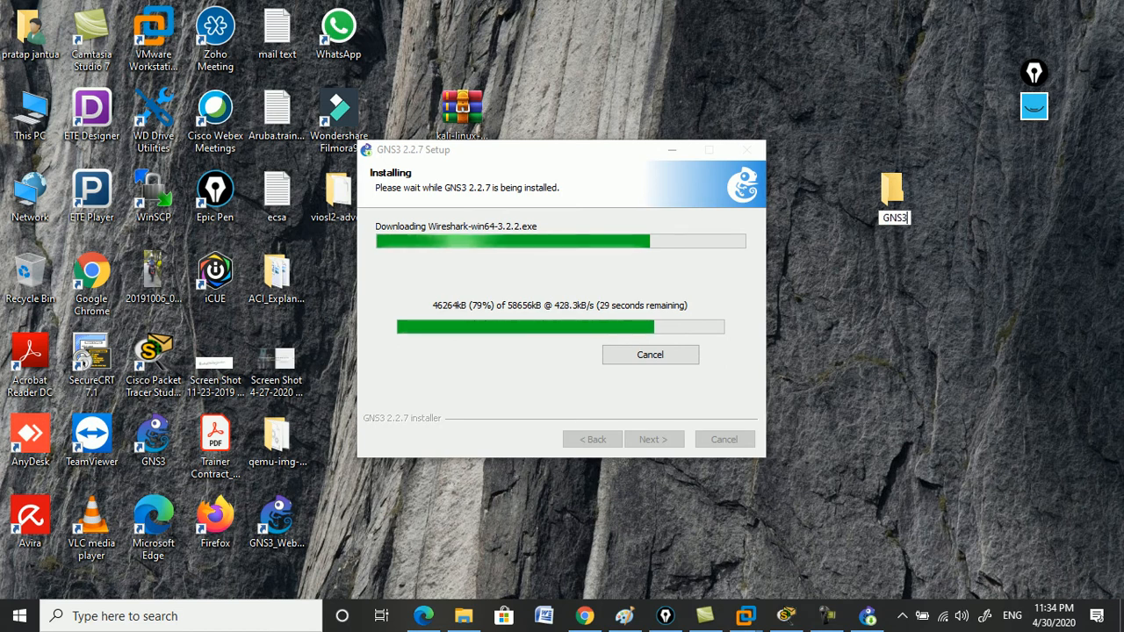
key("Return")
key("Return")
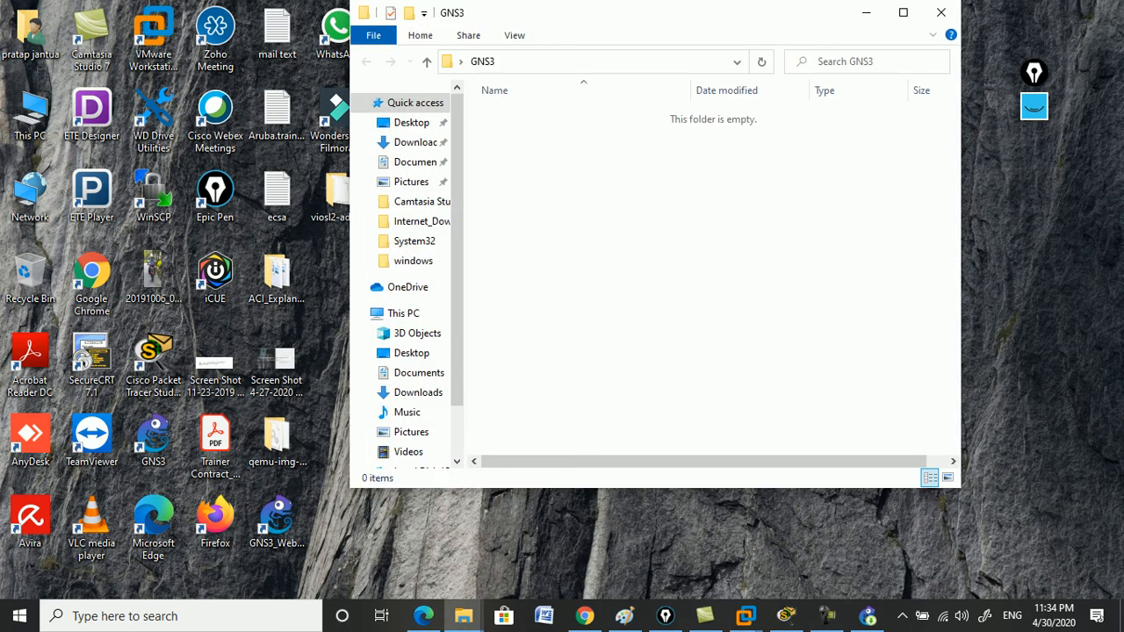
Paste the GNS3 VM zip into the GNS3 folder and extract it there.
right_click(670, 211)
left_click(702, 344)
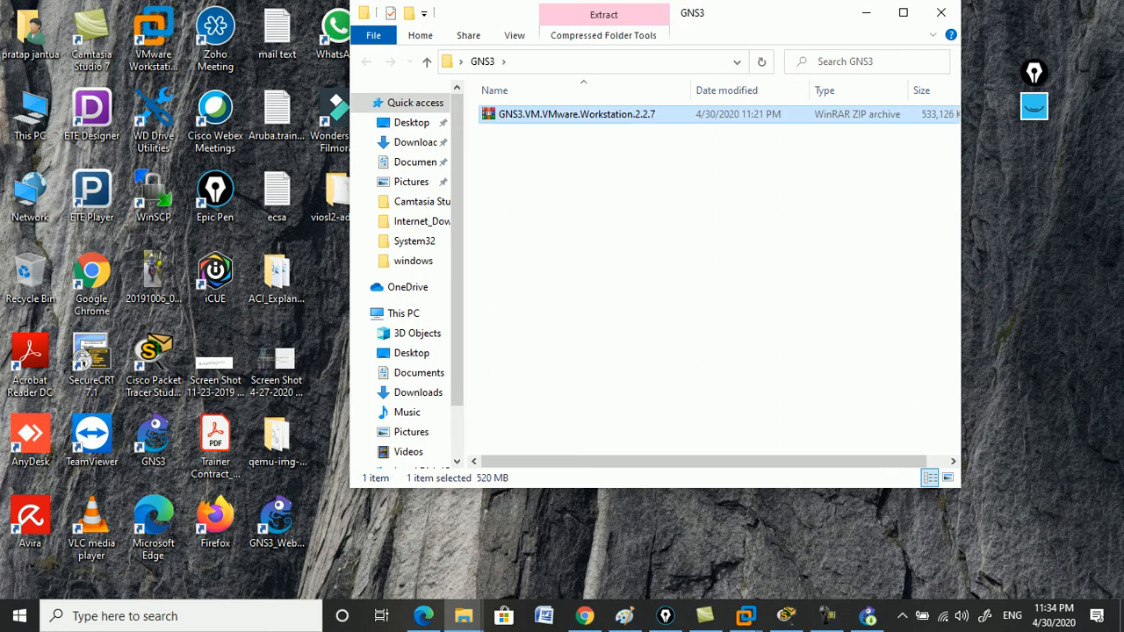
left_click(685, 290)
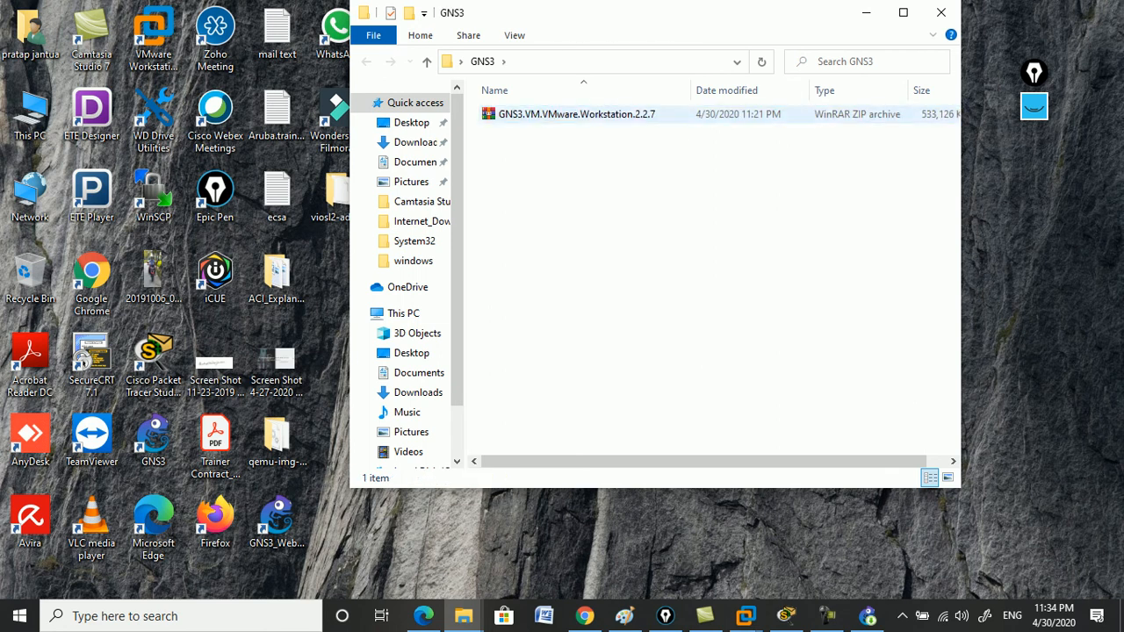
right_click(529, 116)
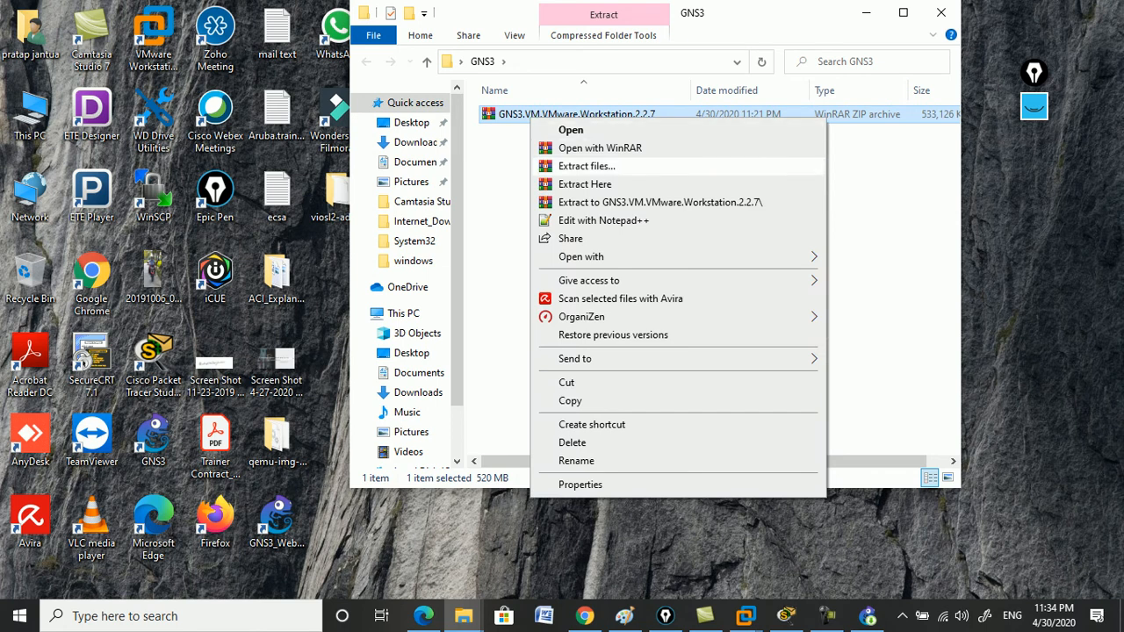
left_click(632, 202)
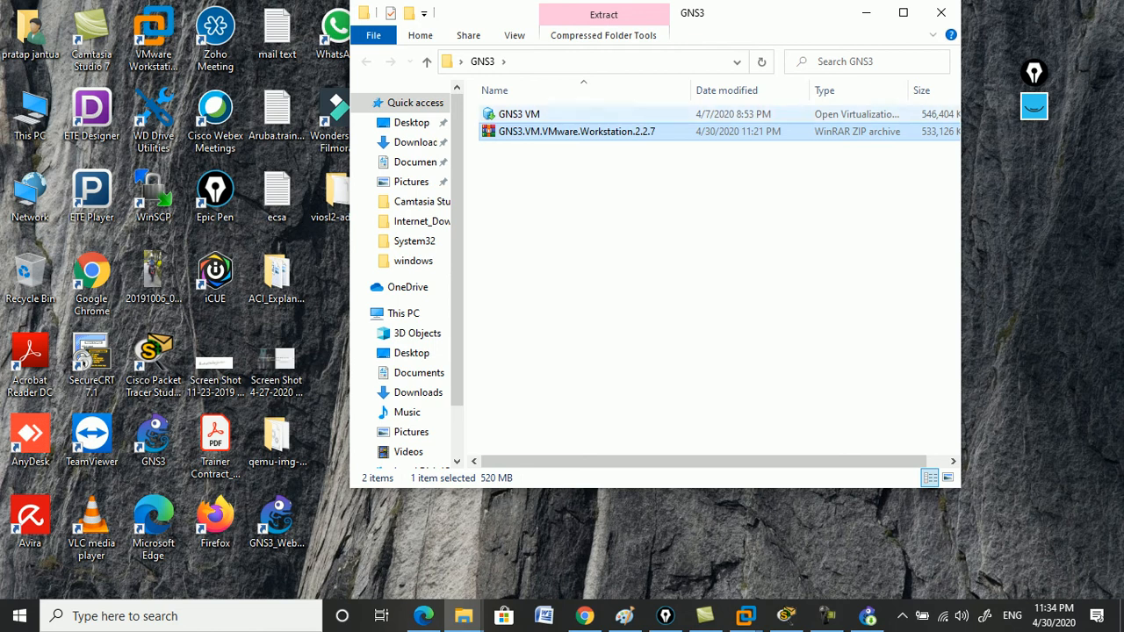
left_click(868, 617)
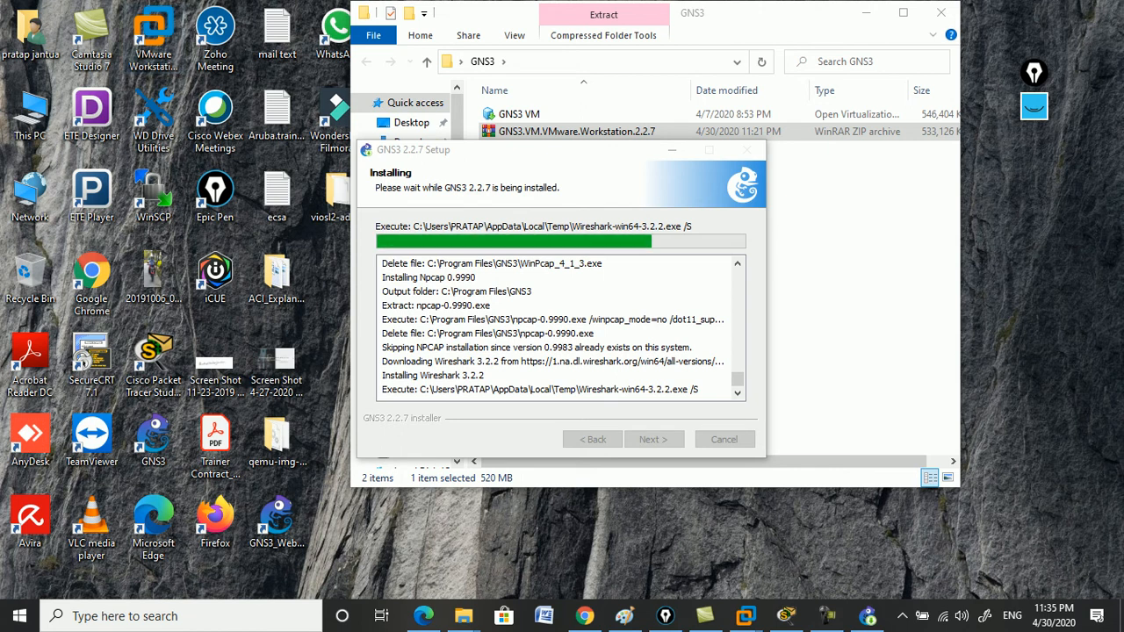
left_click_drag(527, 150, 639, 187)
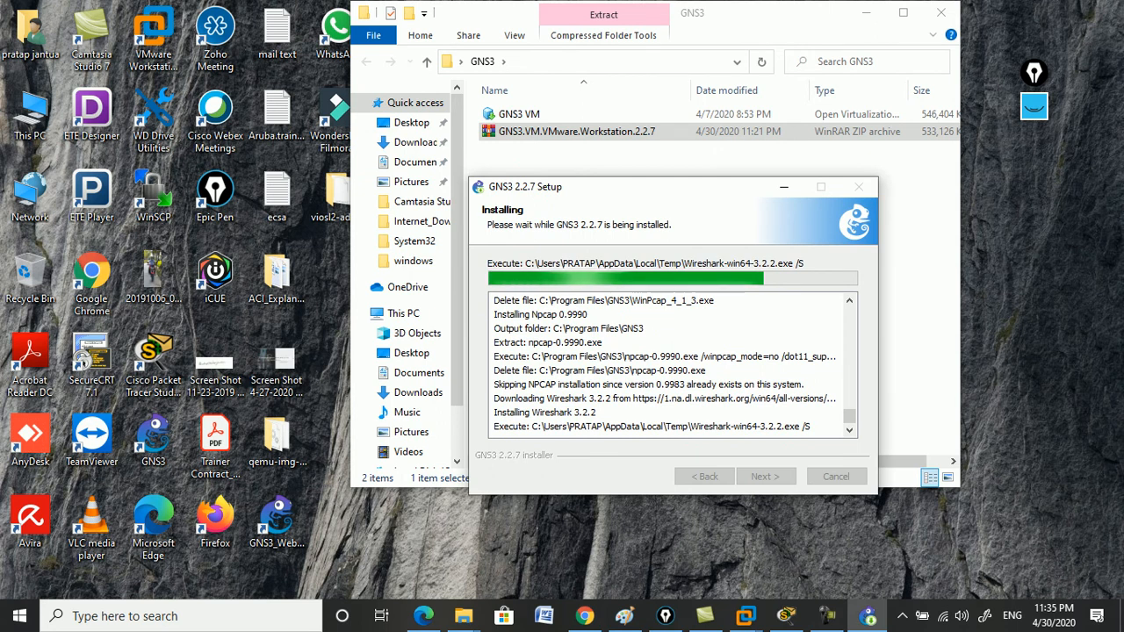
Open the extracted GNS3 VM file with VMware Workstation and import it as GNS3 VM.
left_click(784, 187)
left_click(527, 115)
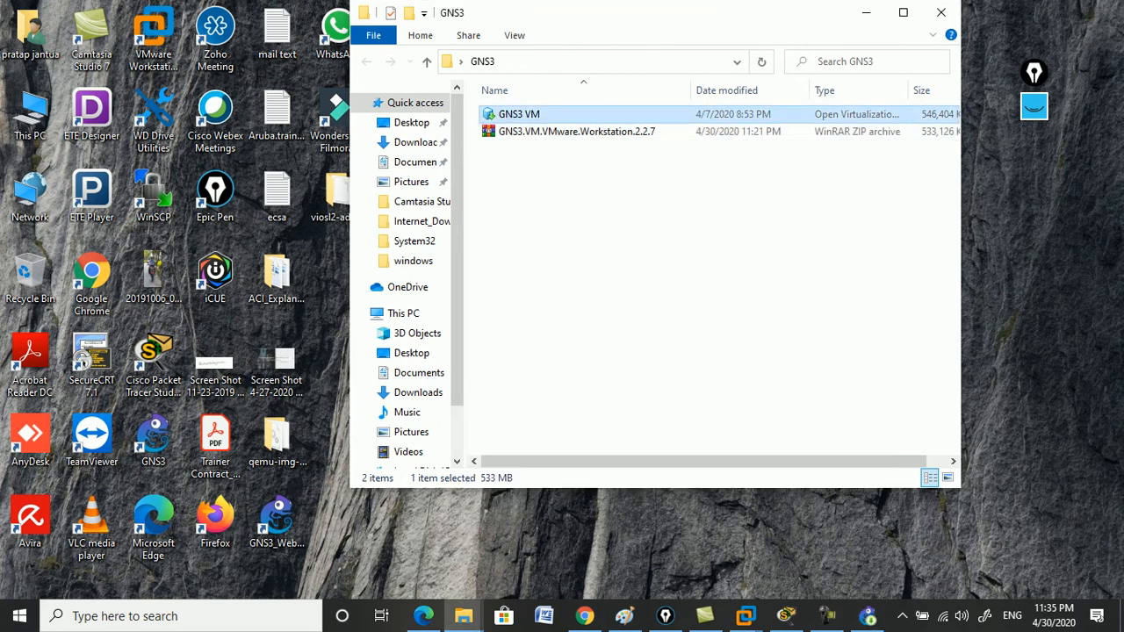
right_click(510, 115)
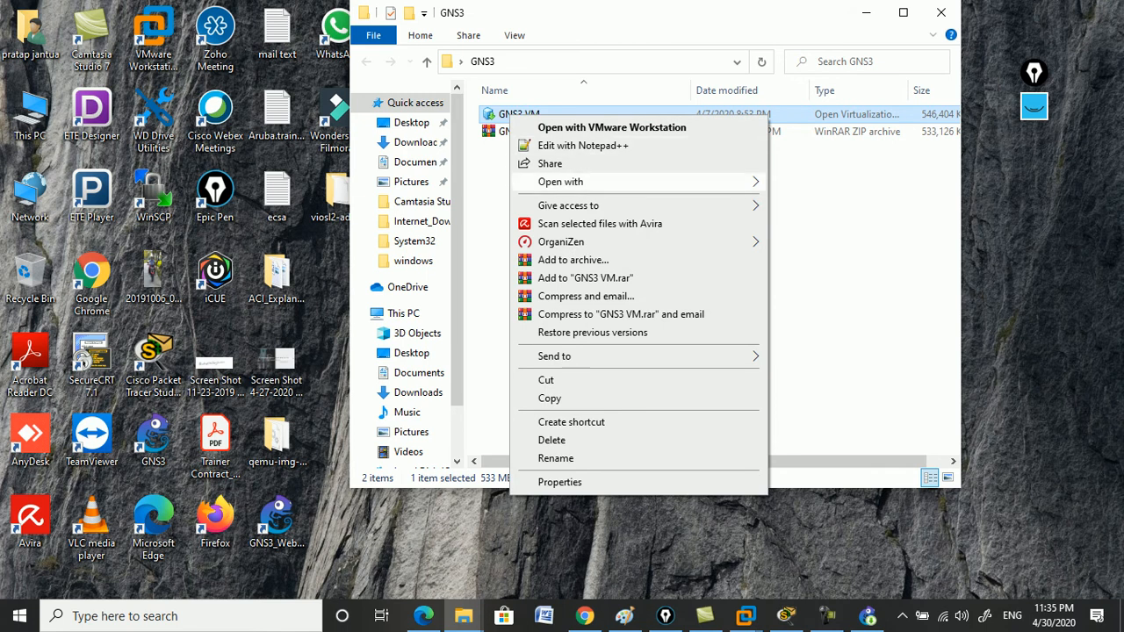
mouse_move(614, 182)
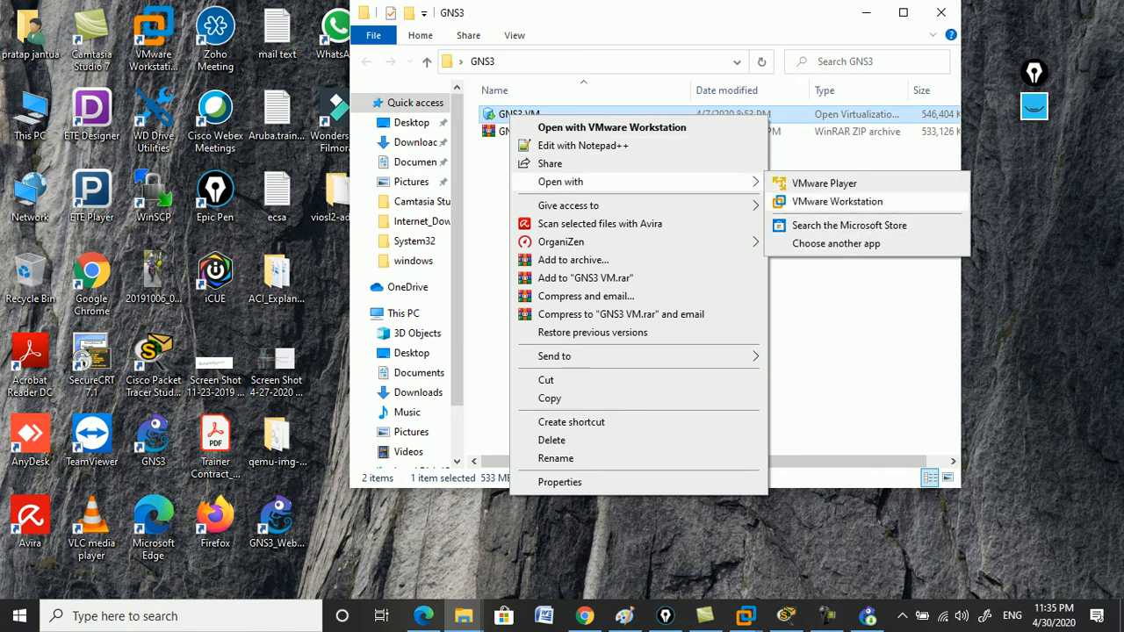
left_click(837, 201)
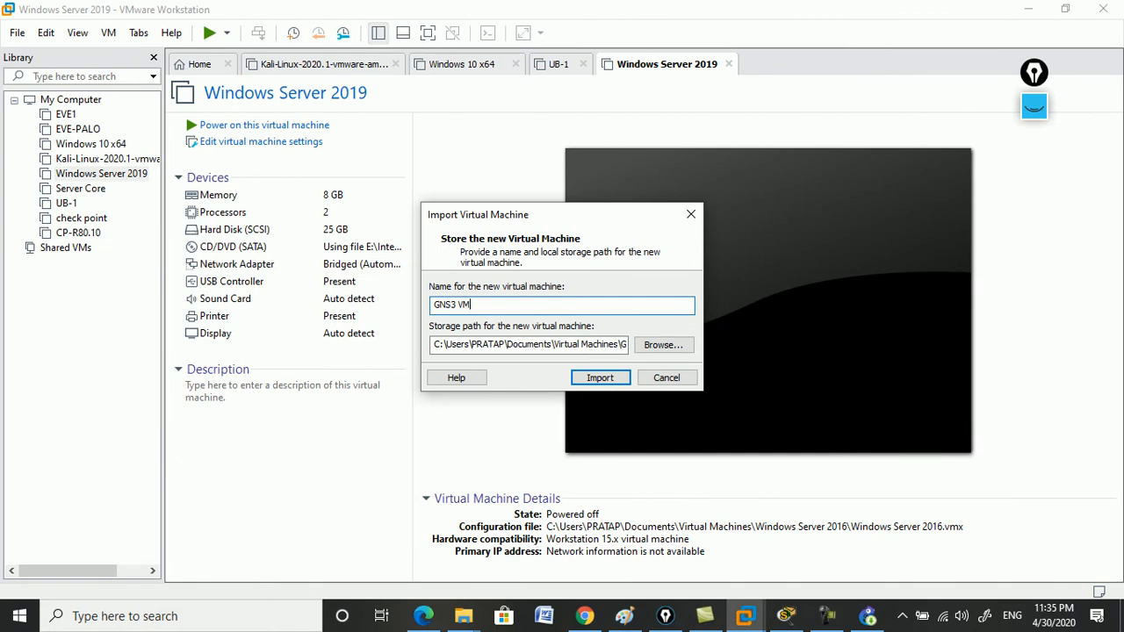
key("Return")
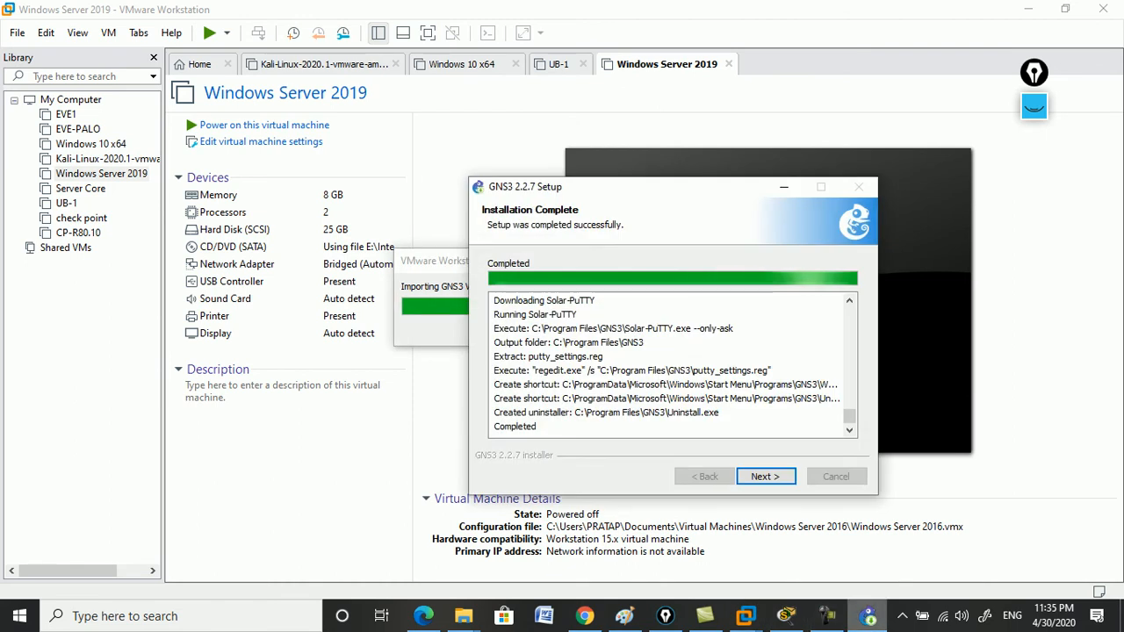
Finish GNS3 setup without the free Solarwinds toolset and launch GNS3.
left_click(766, 477)
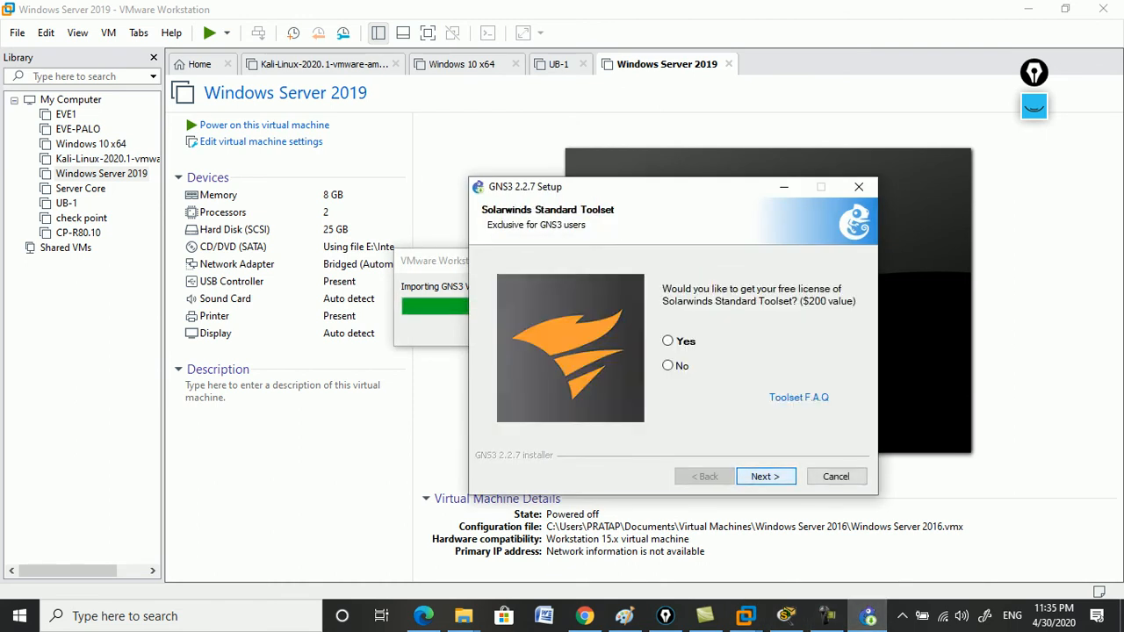
left_click(668, 365)
left_click(765, 476)
left_click(765, 476)
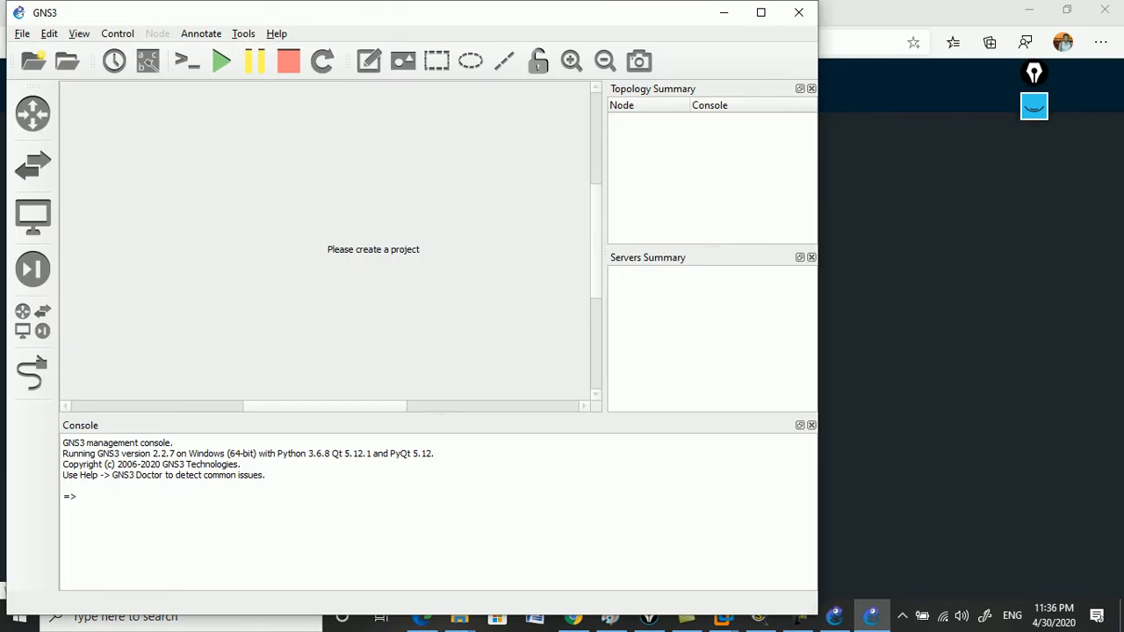
Confirm version 2.2.7 under Help > About, maximize GNS3, and dismiss the new project dialog.
left_click(276, 33)
left_click(298, 182)
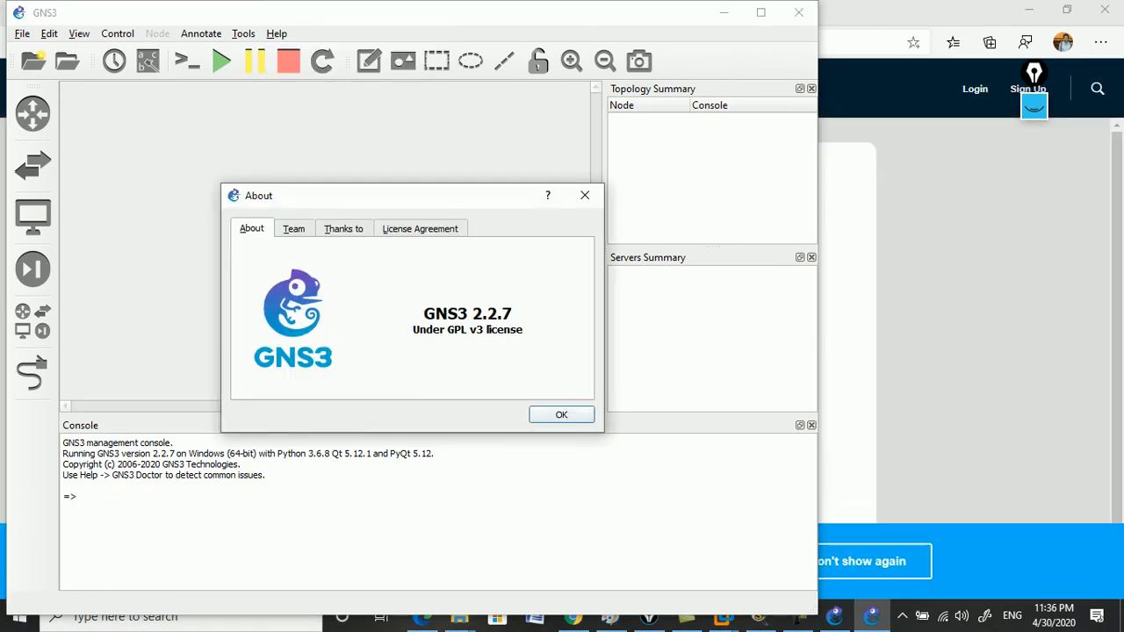
left_click(561, 415)
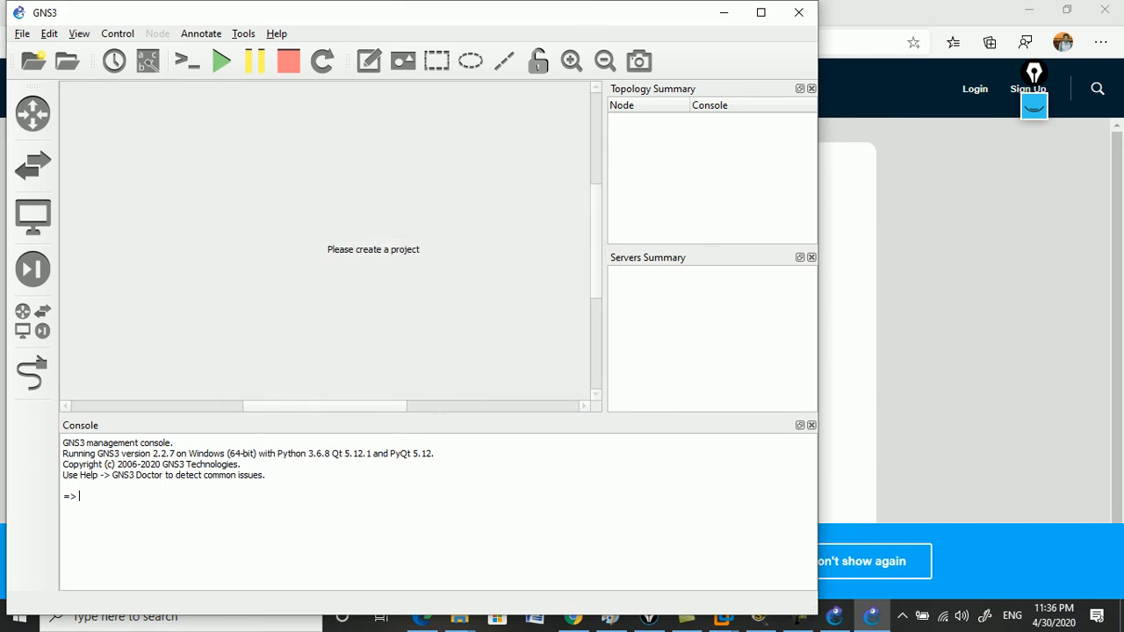
left_click(760, 12)
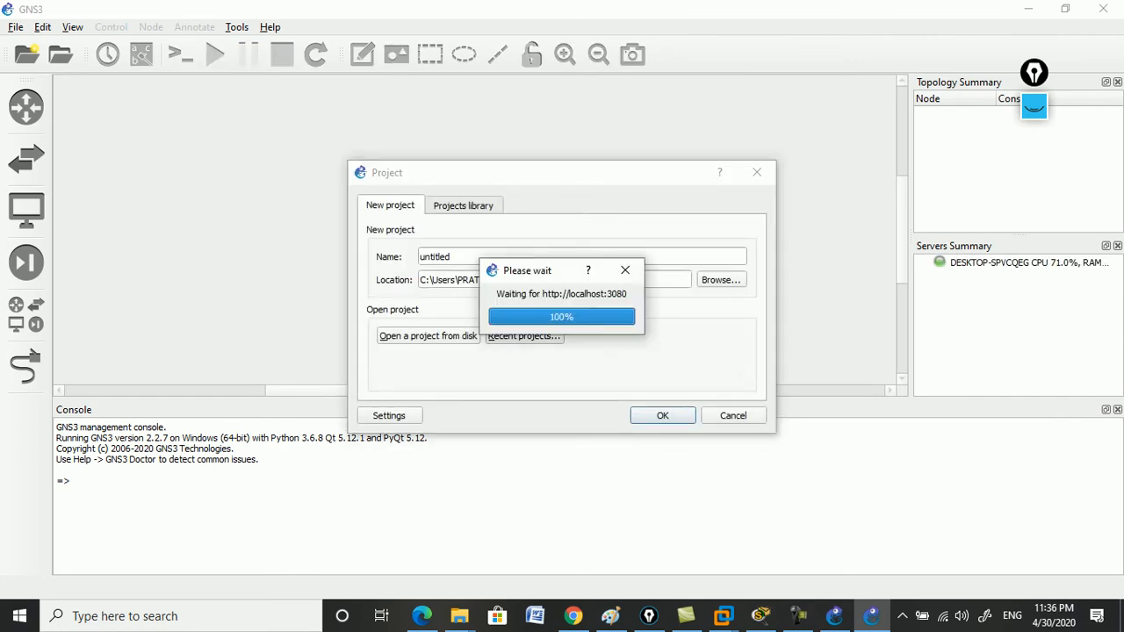
left_click(757, 173)
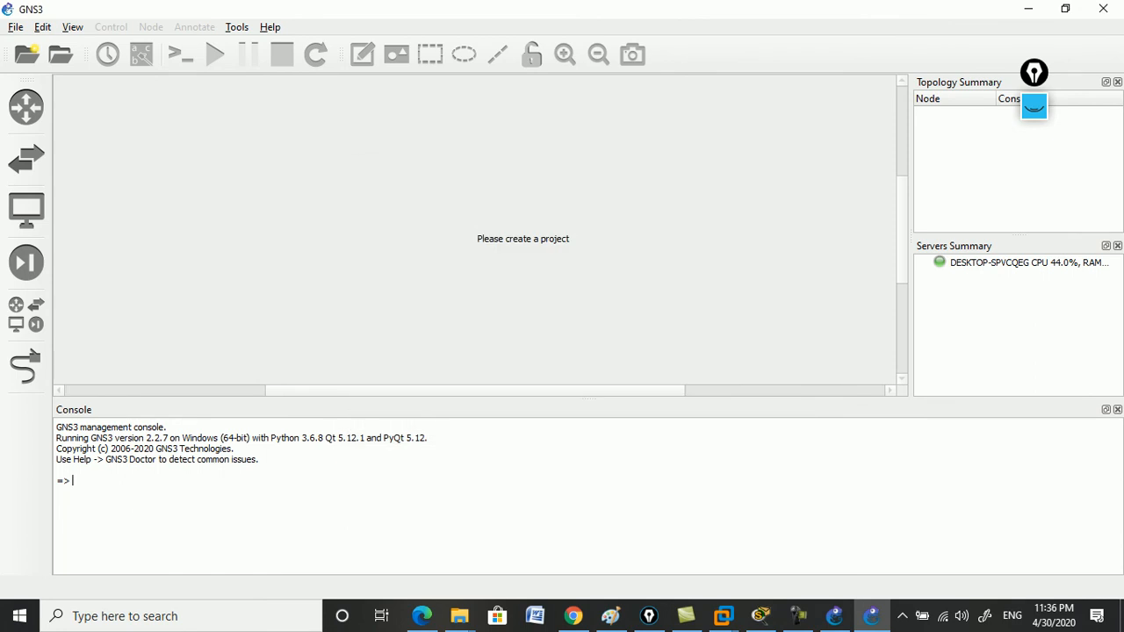
left_click(724, 616)
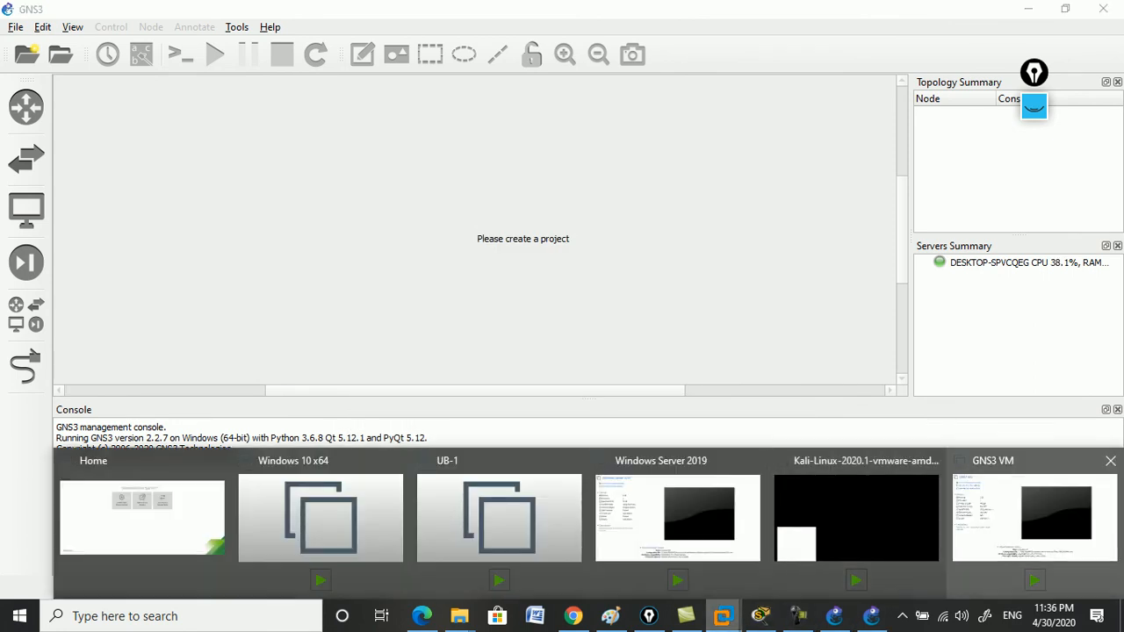
Power on the GNS3 VM in VMware Workstation and let it boot to its 192.168.183.130 server-info screen.
left_click(1035, 519)
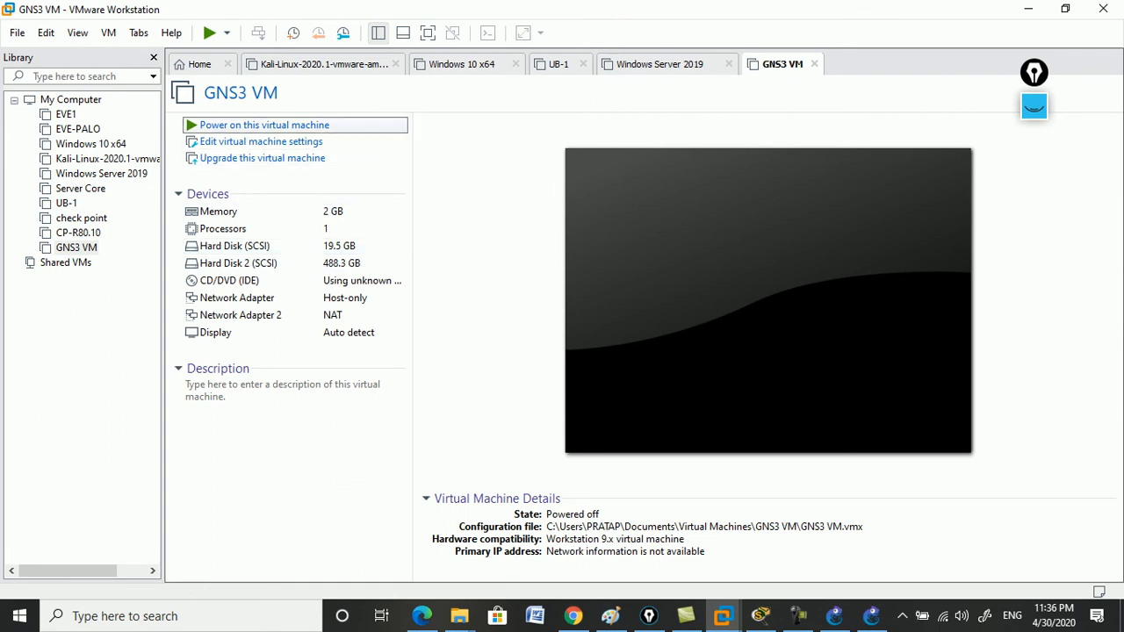
left_click(264, 124)
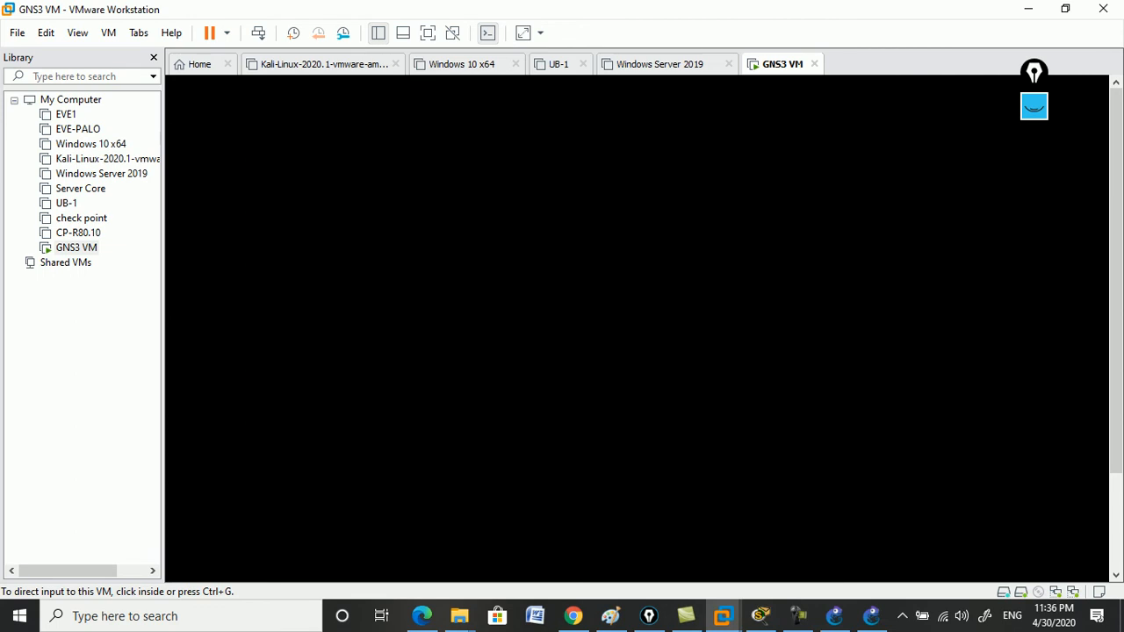
key("ctrl+g")
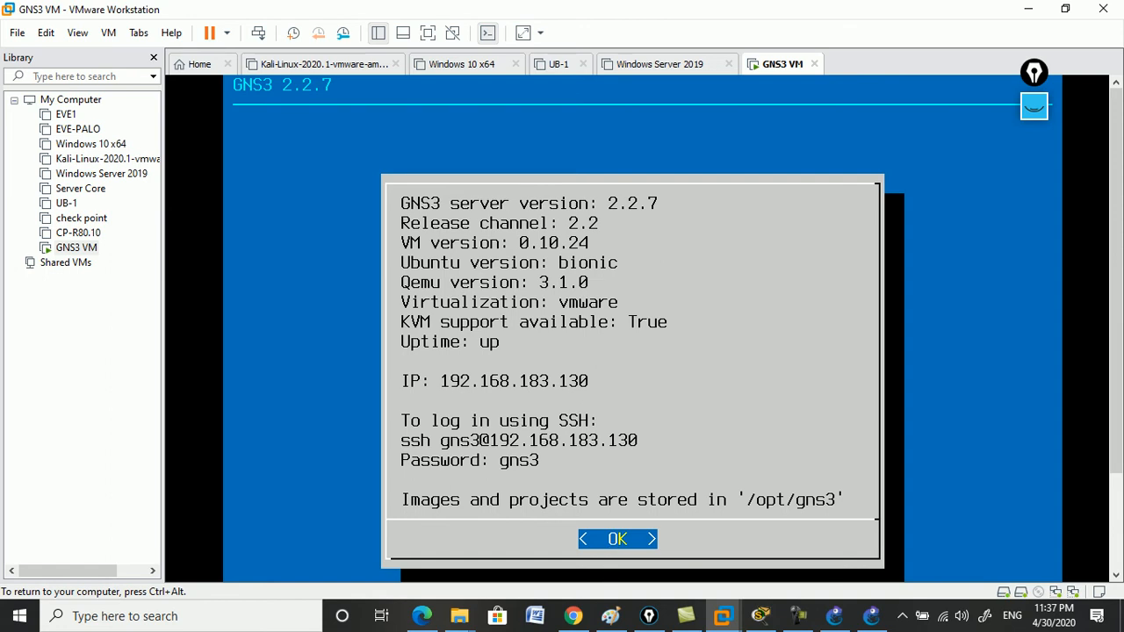
Release the VM's keyboard capture and launch Notepad from the Run prompt.
key("ctrl+alt")
key("super+r")
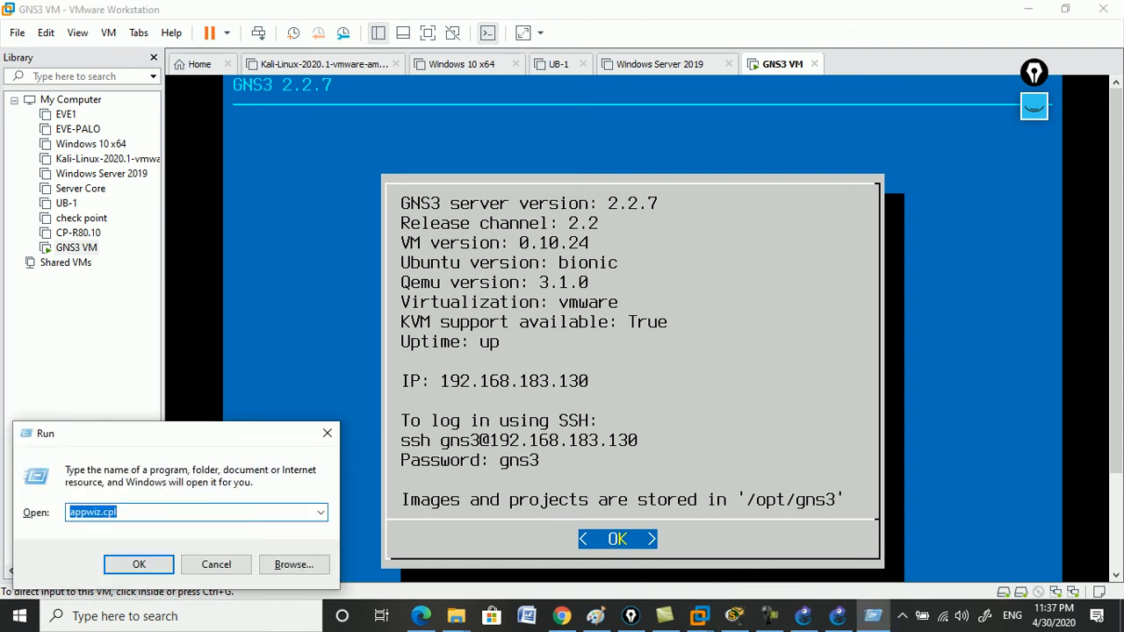
type("note")
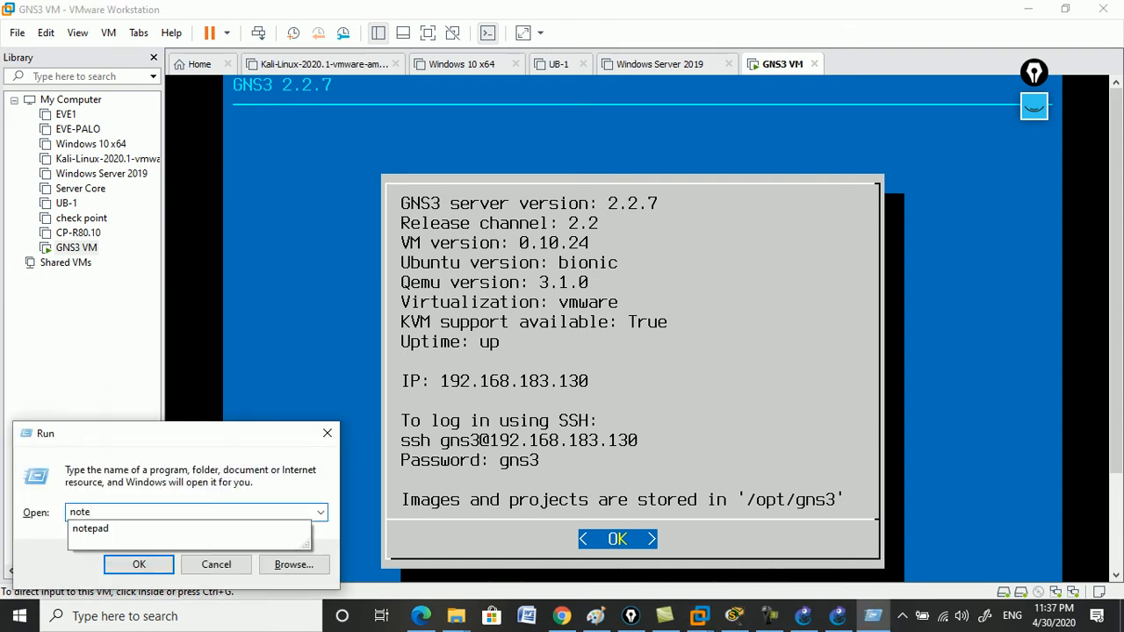
key("Down")
key("Return")
Type the VM's IP address 192.168.183.130 into Notepad, checking it against the VM console.
type("192.168.")
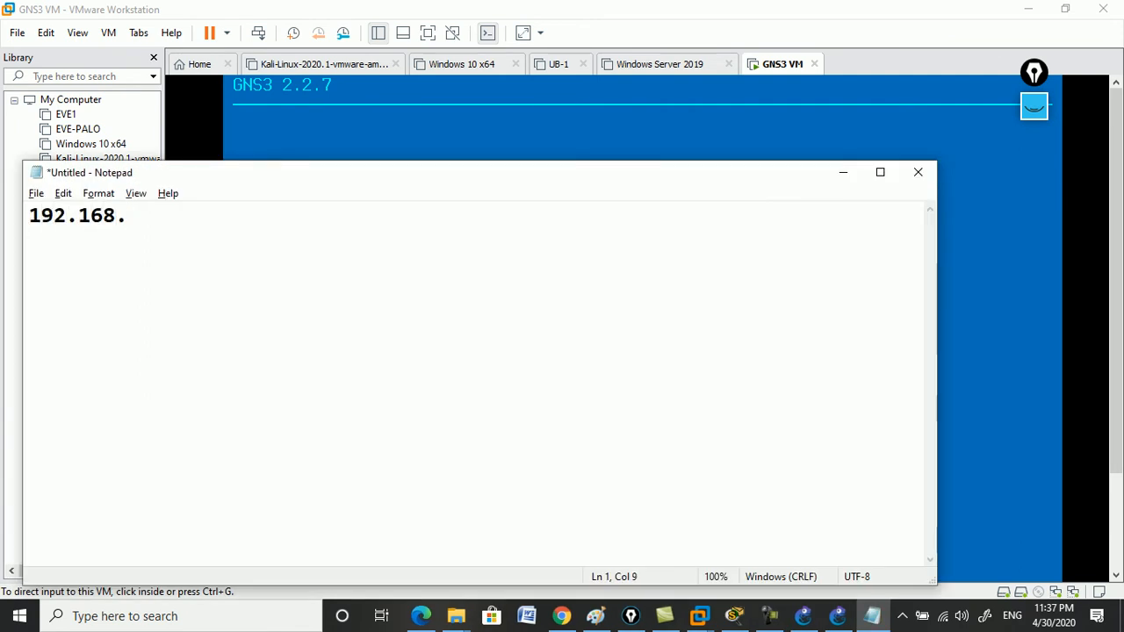
key("alt+Tab")
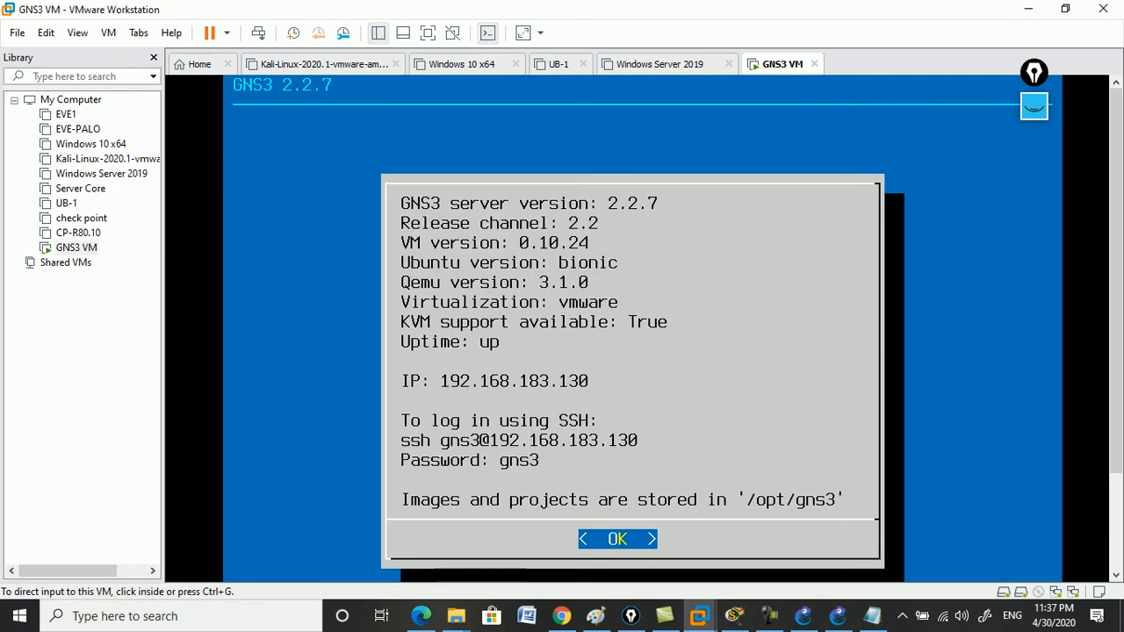
key("alt+Tab")
type("183.")
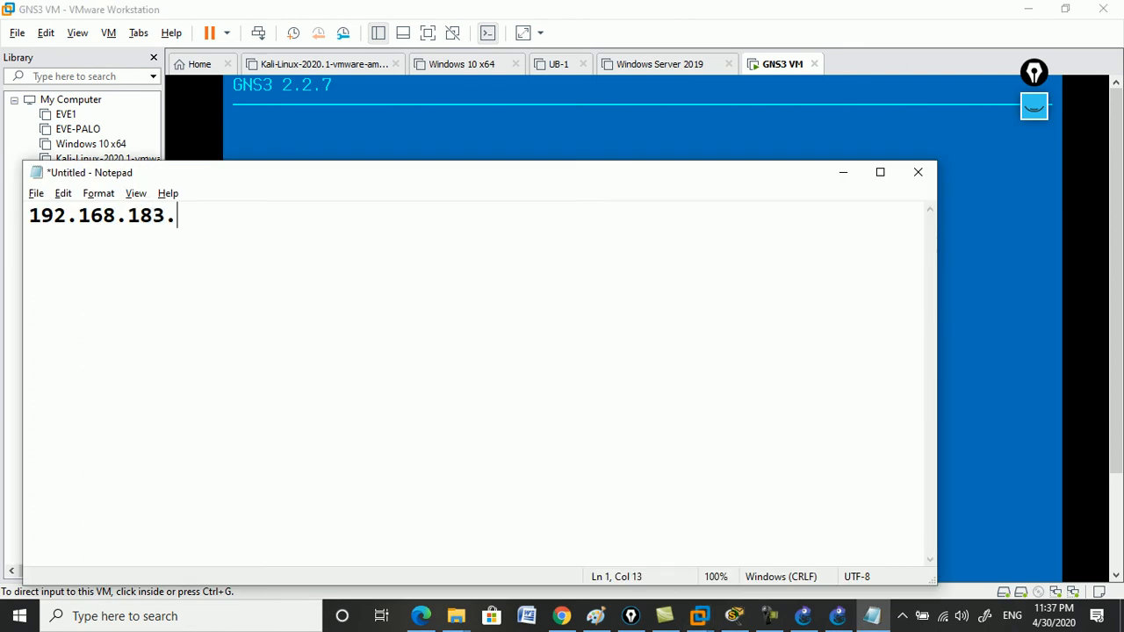
key("alt+Tab")
key("alt+Tab")
type("130")
key("alt+Tab")
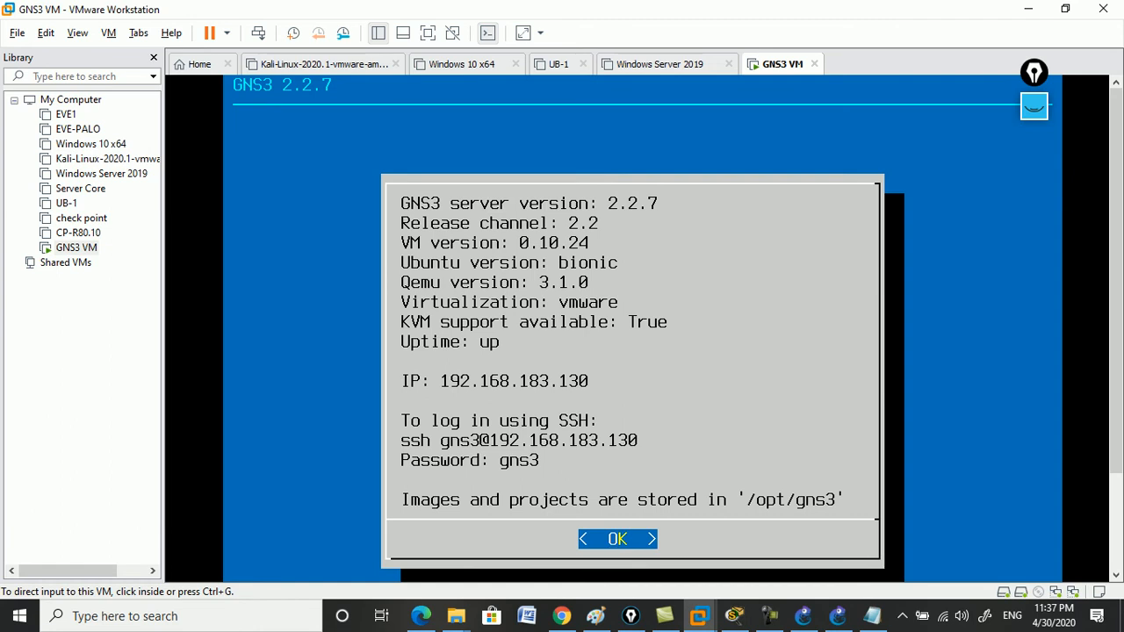
Check the GNS3 version information from the Help menu.
left_click(838, 616)
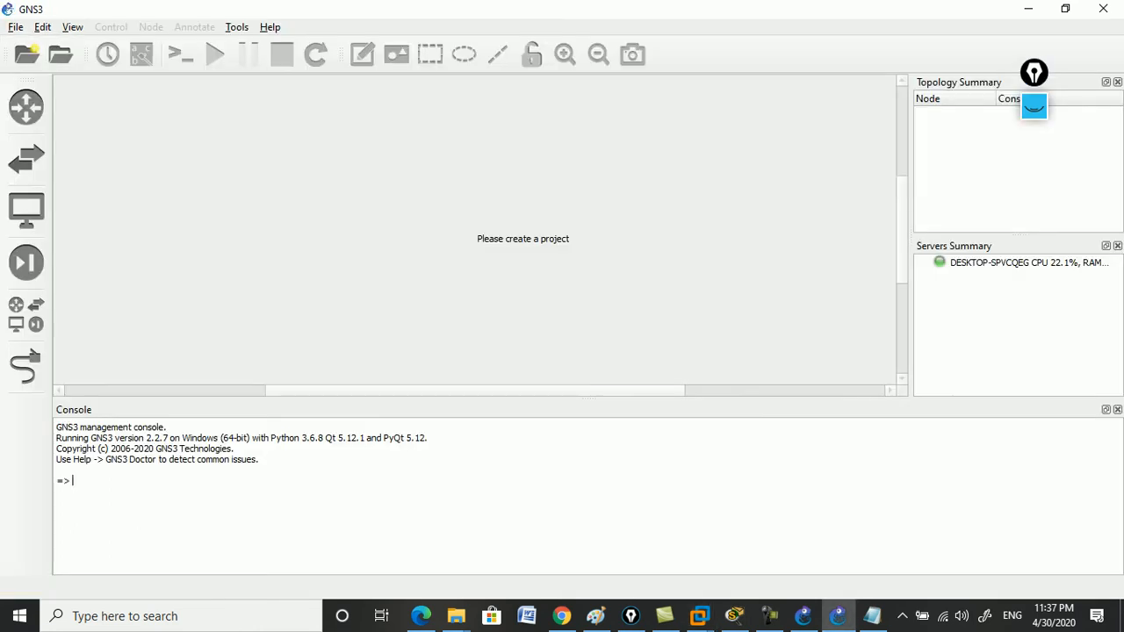
left_click(270, 27)
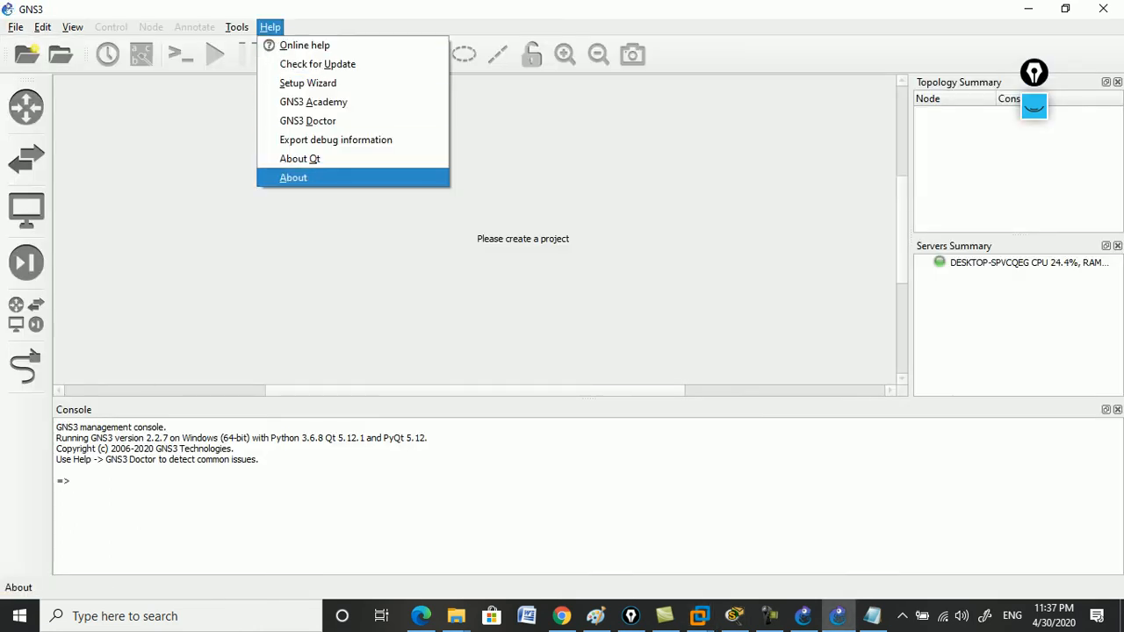
key("Return")
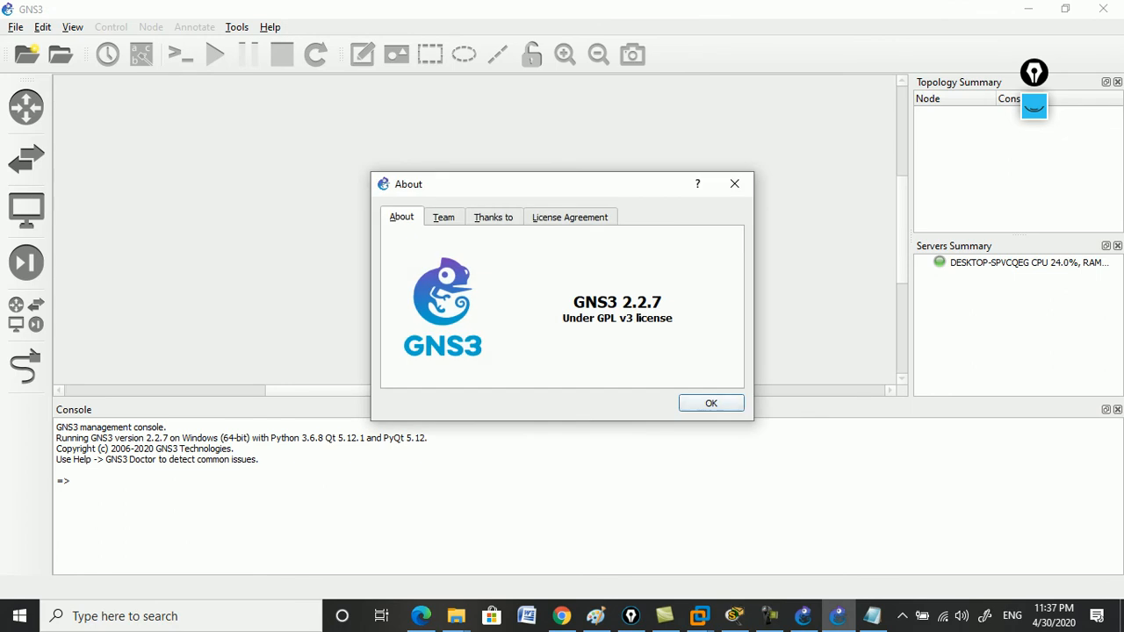
key("Return")
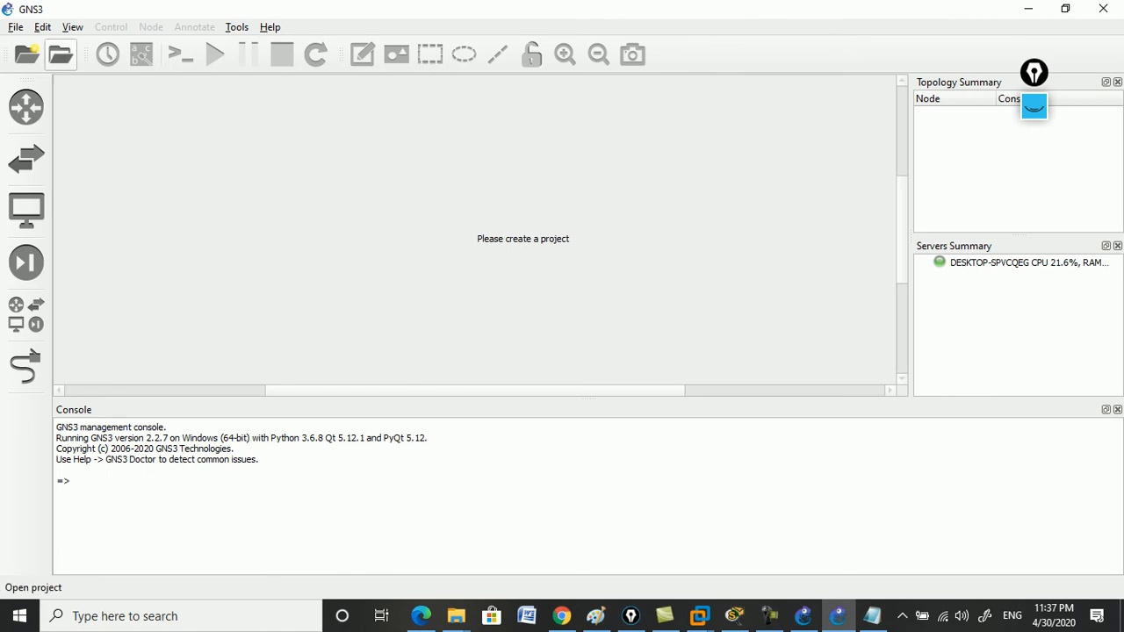
Enable the GNS3 VM on VMware Workstation with 8000 MB RAM and apply.
left_click(42, 27)
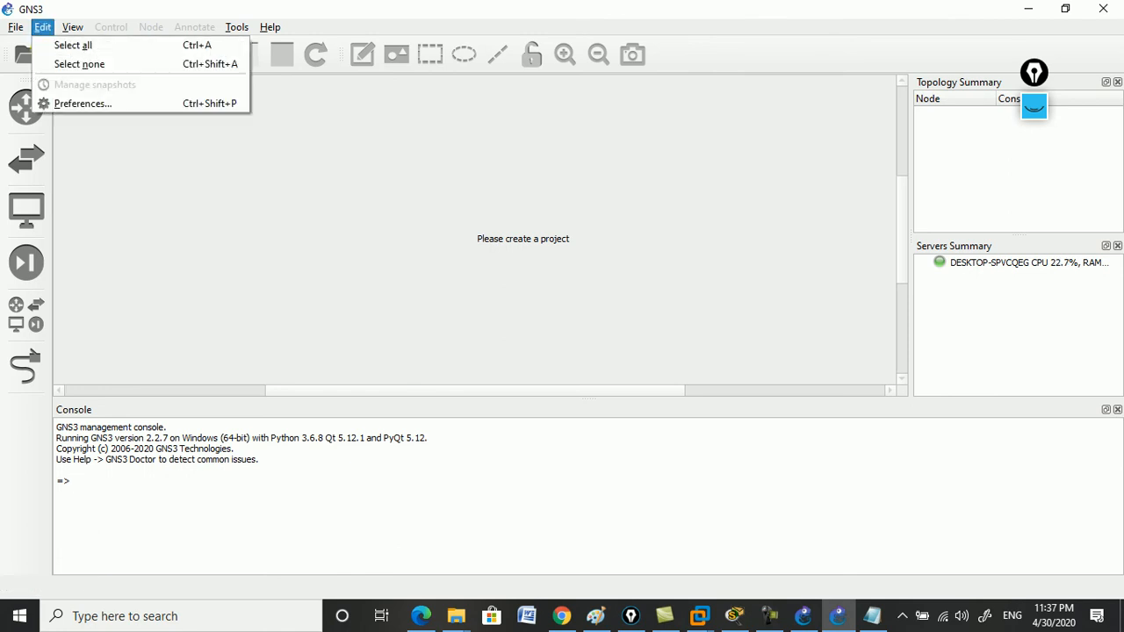
left_click(83, 104)
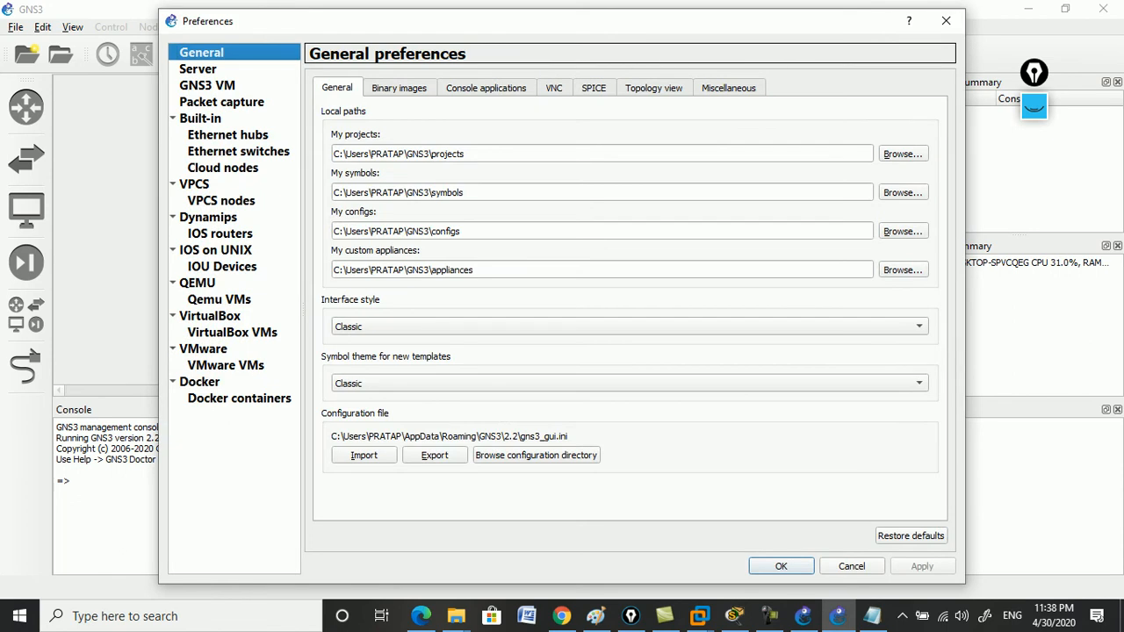
left_click(208, 85)
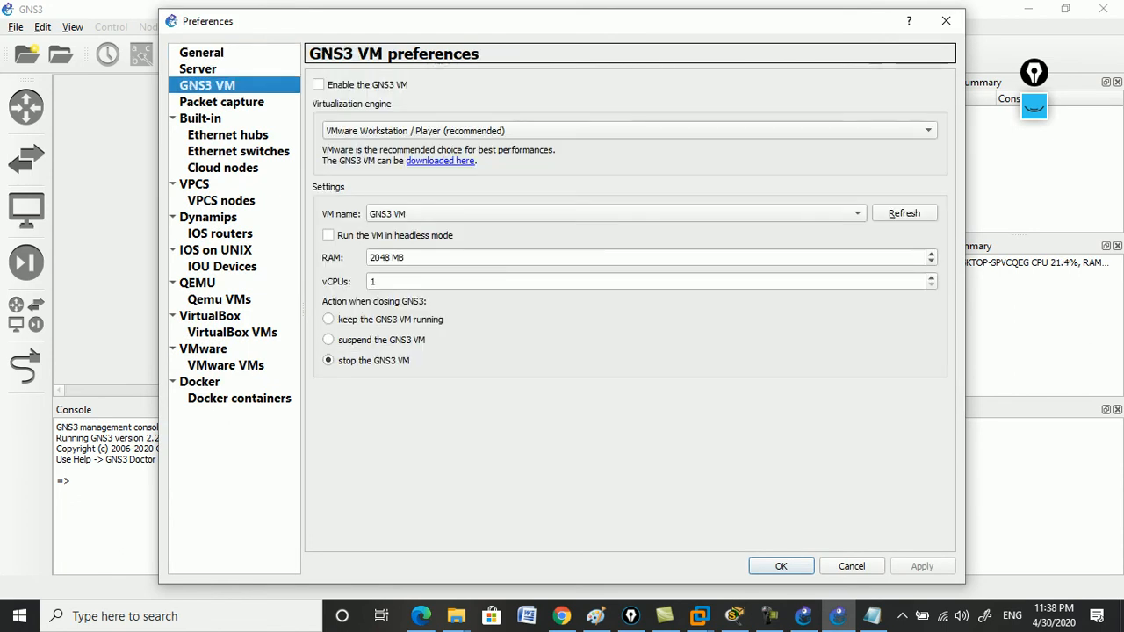
left_click(318, 85)
left_click(630, 131)
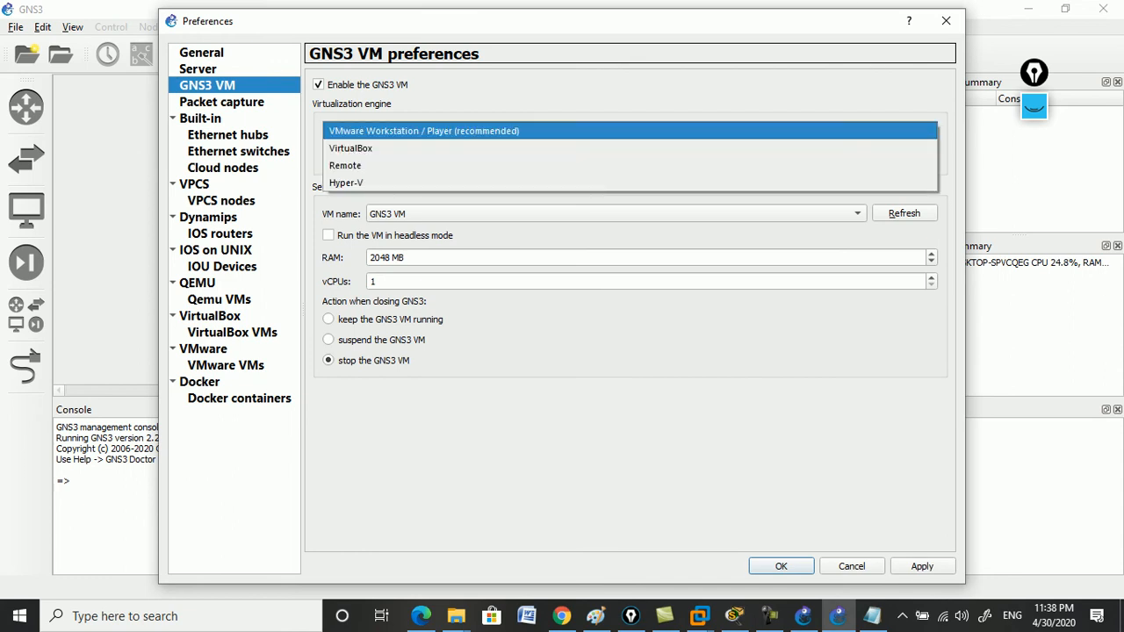
left_click(630, 131)
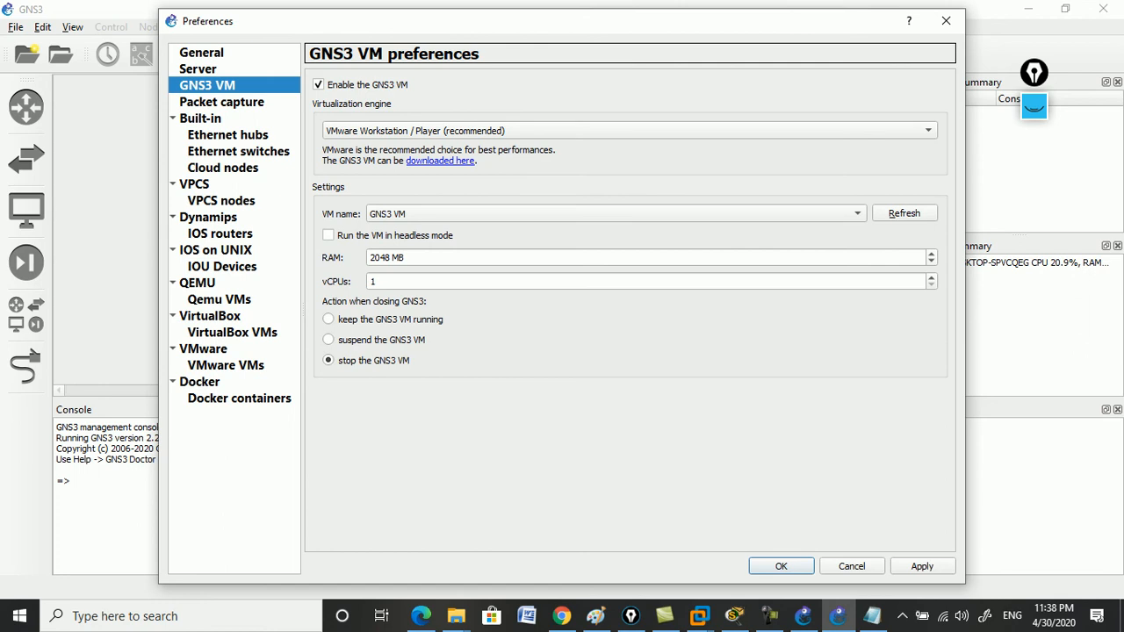
left_click(391, 258)
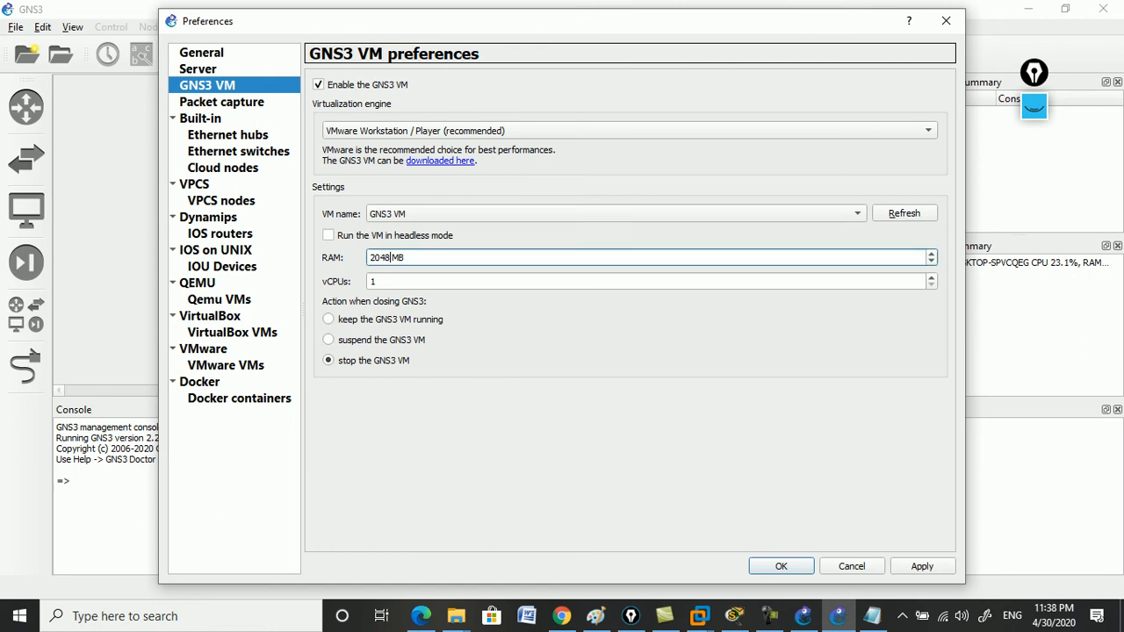
key("BackSpace")
key("BackSpace")
key("BackSpace")
key("BackSpace")
type("8000")
key("alt+a")
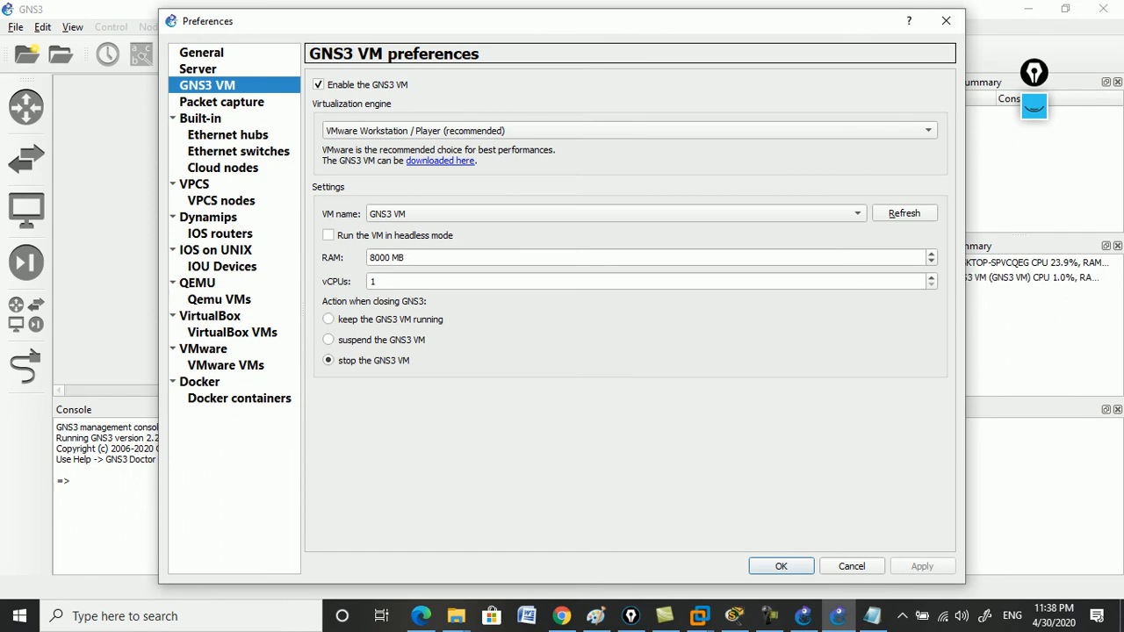
Glance at the IOU device templates, then go to the Server preferences page.
left_click(222, 267)
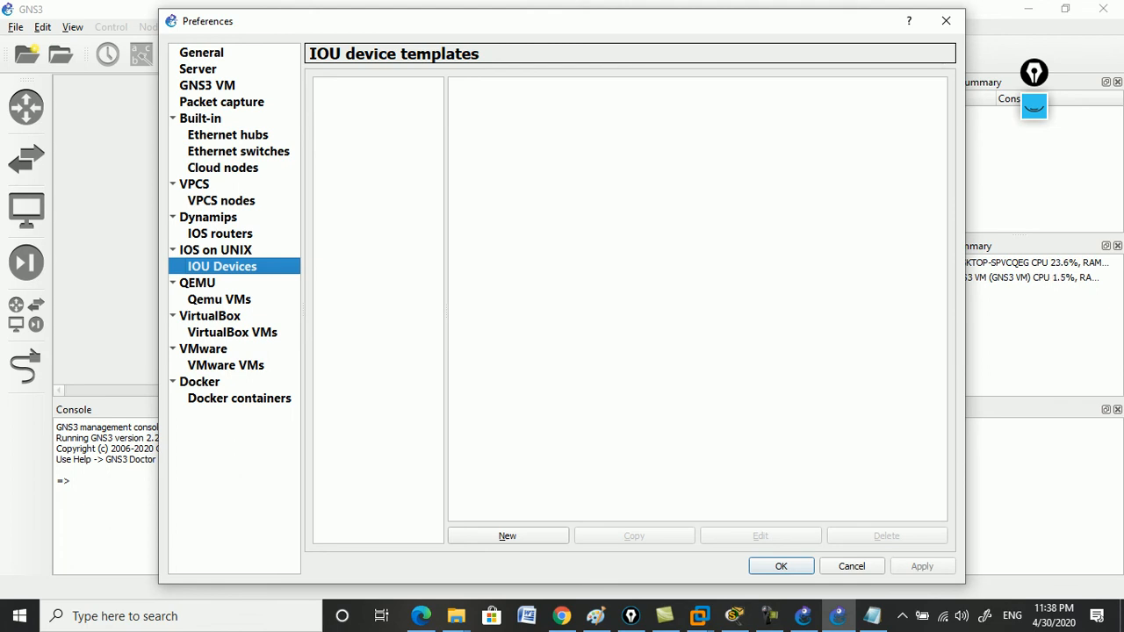
left_click(208, 85)
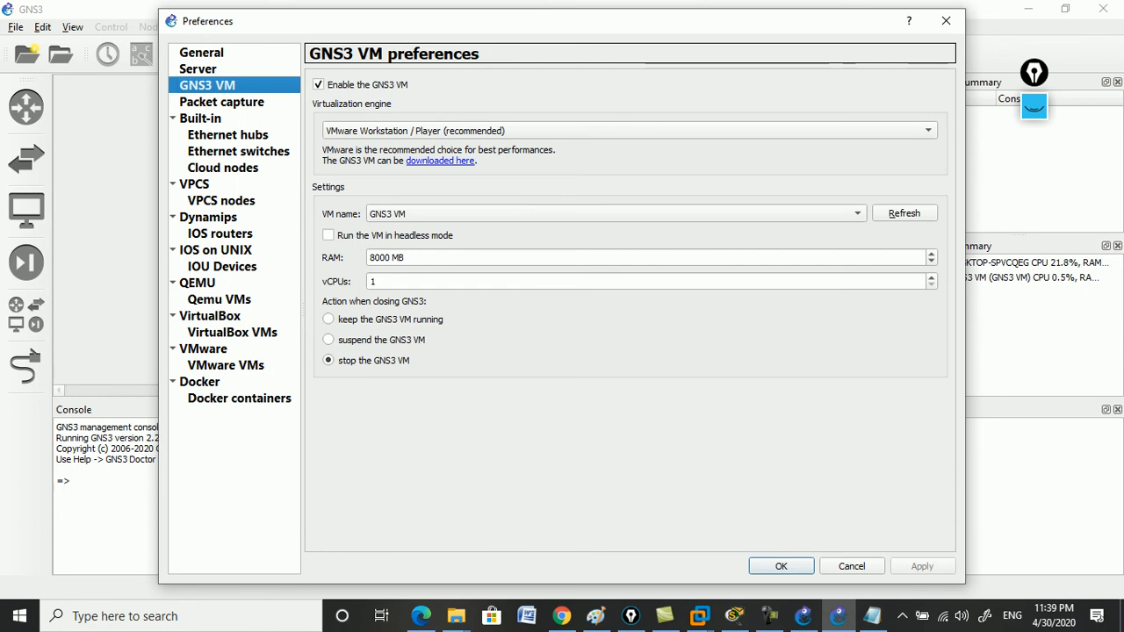
left_click(198, 68)
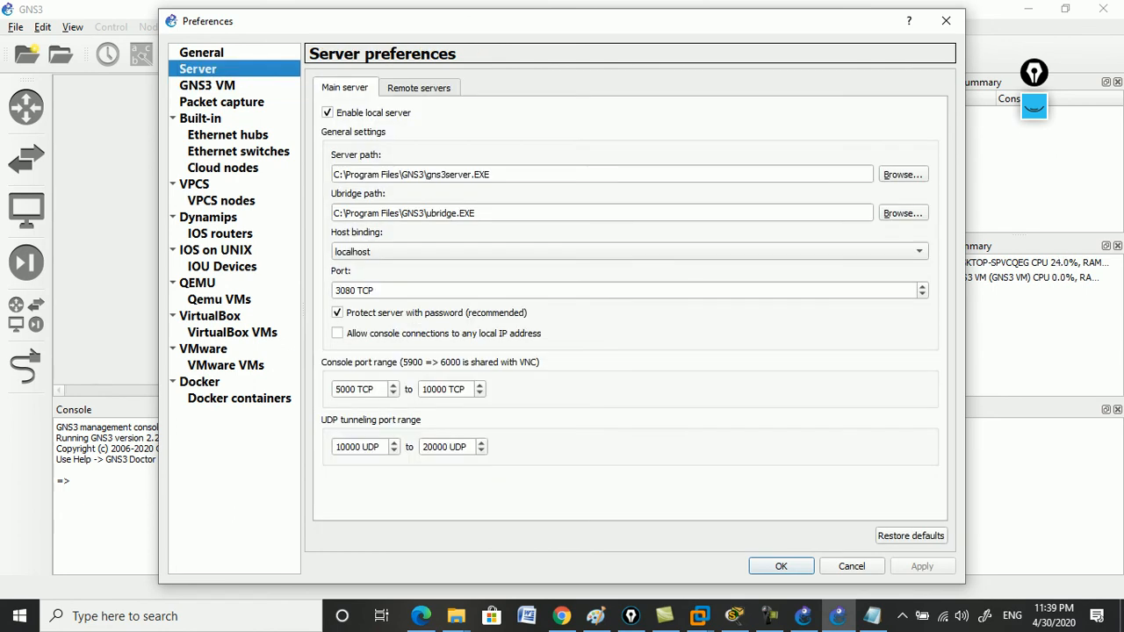
Add a new remote server with host 192.168.183.130, checking the address noted in Notepad.
left_click(418, 88)
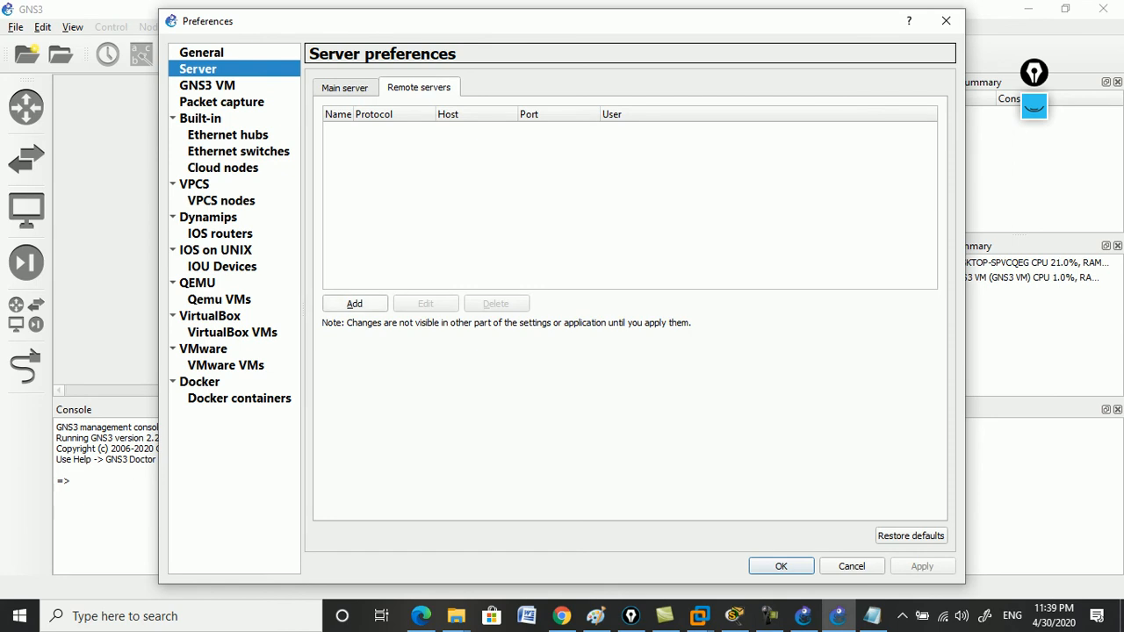
left_click(355, 304)
left_click(443, 221)
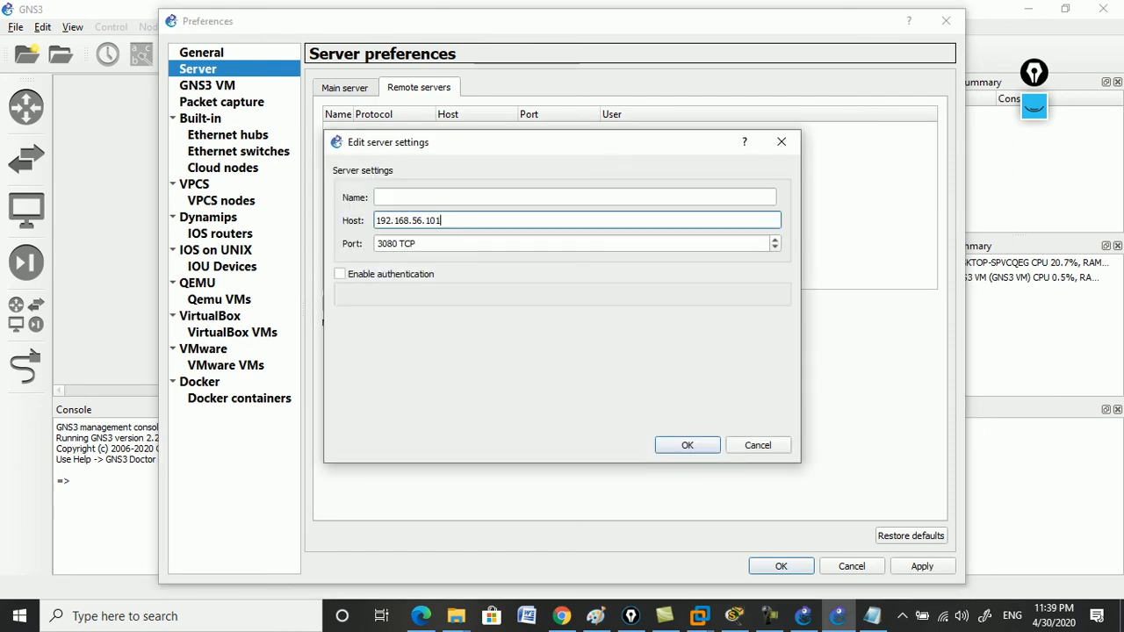
key("BackSpace")
key("BackSpace")
key("BackSpace")
key("BackSpace")
key("BackSpace")
key("BackSpace")
type("183")
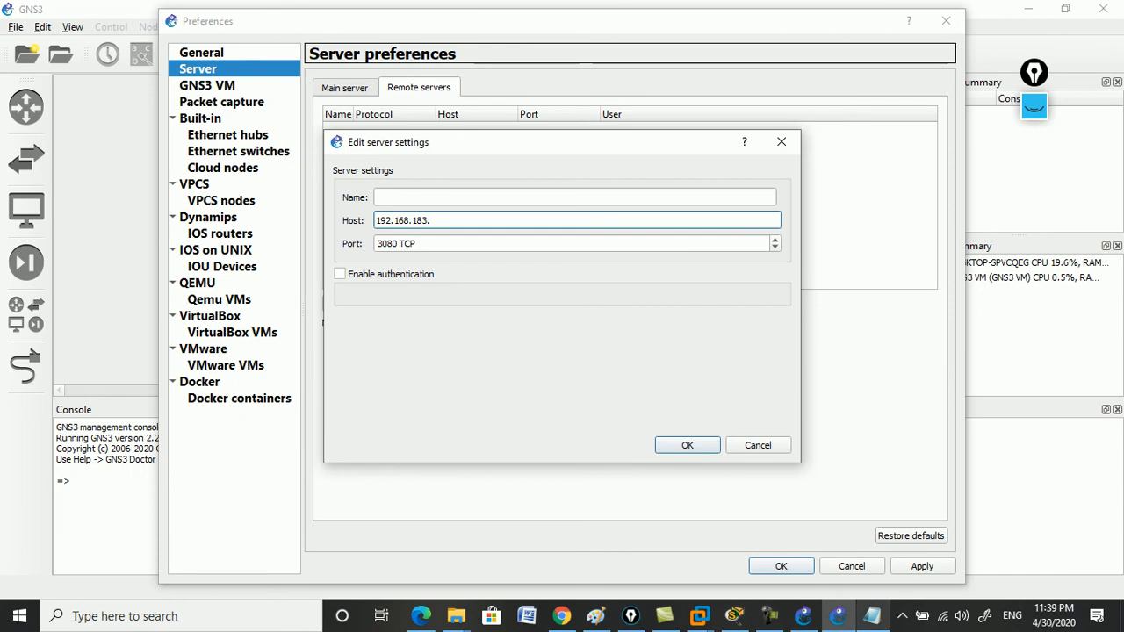
left_click(872, 616)
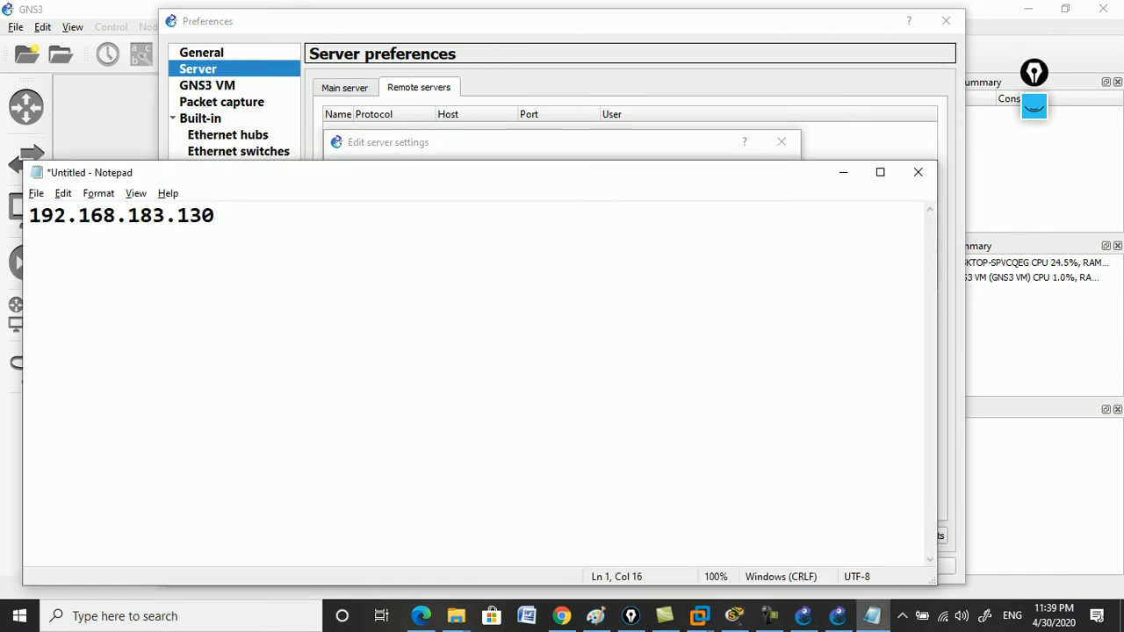
key("alt+Tab")
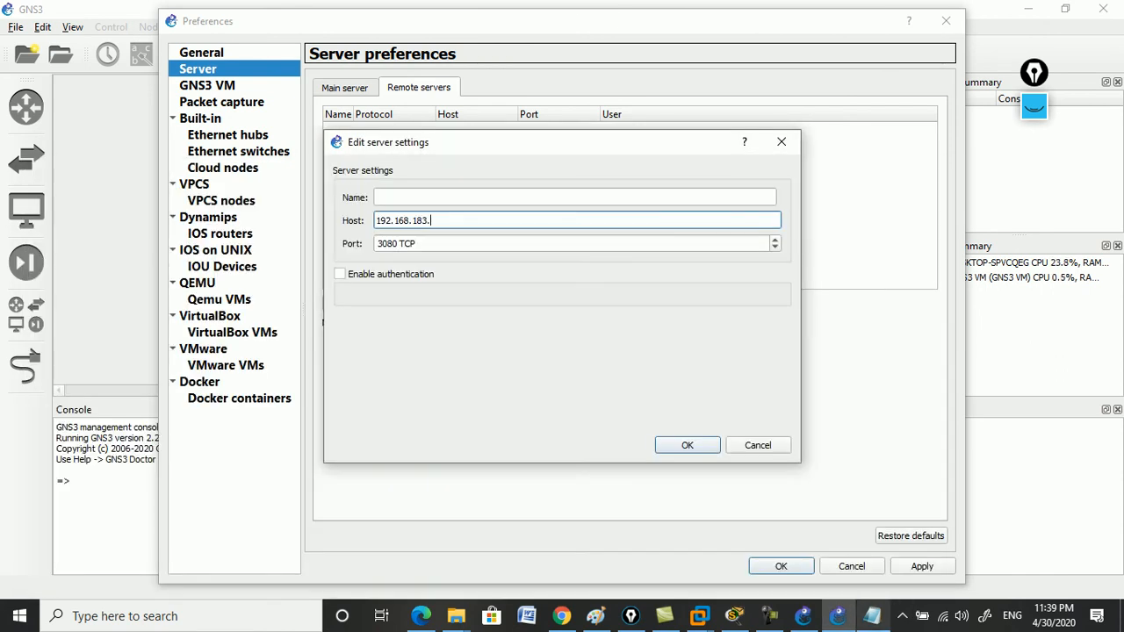
key("alt+Tab")
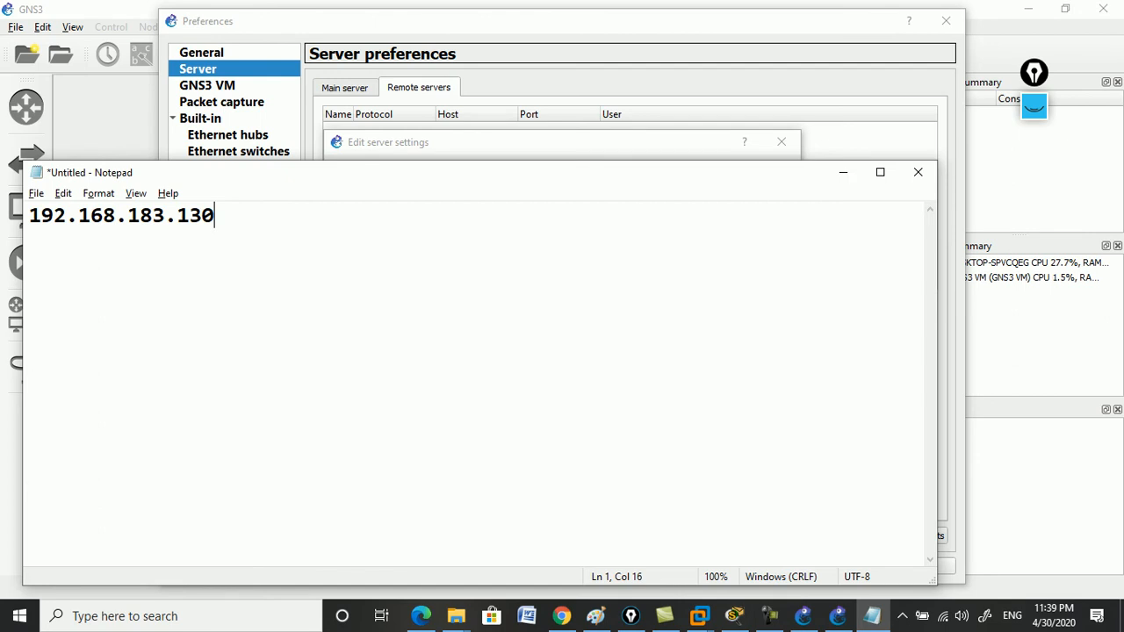
key("alt+Tab")
type("130")
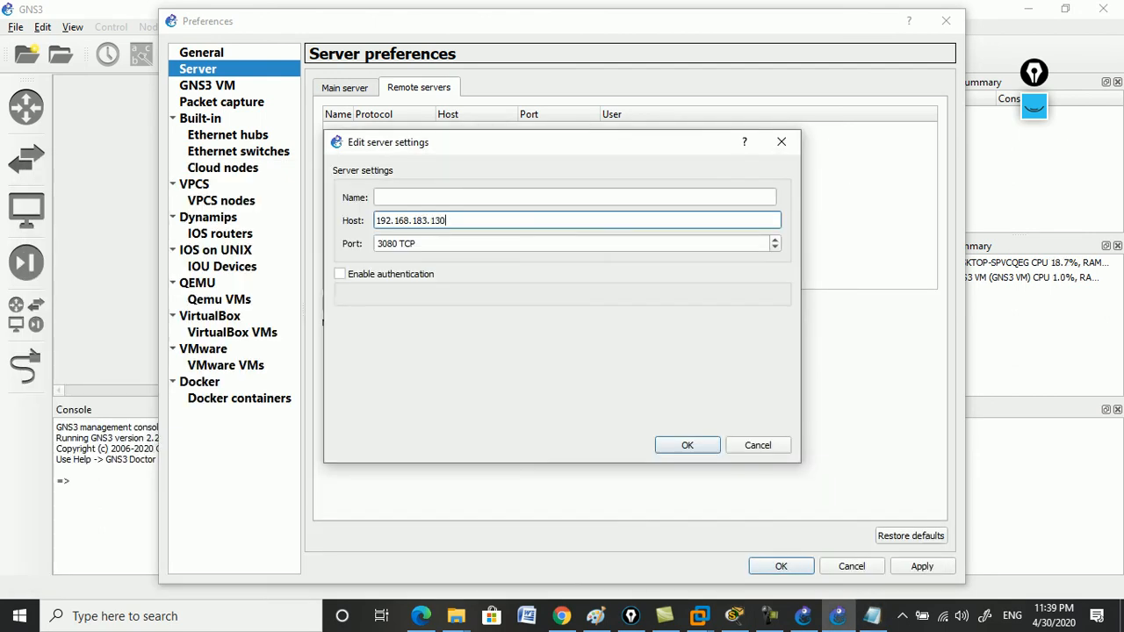
Name the server 'Virtual Lab', apply it, and close the preferences.
left_click(379, 197)
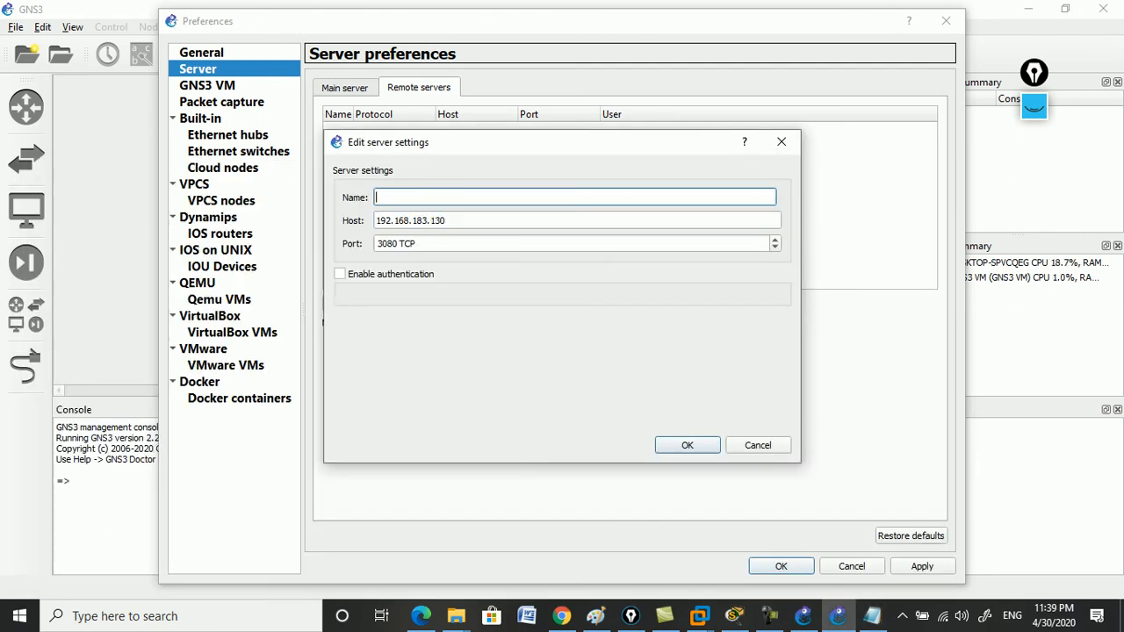
type("C")
key("BackSpace")
type("Virtual Lab")
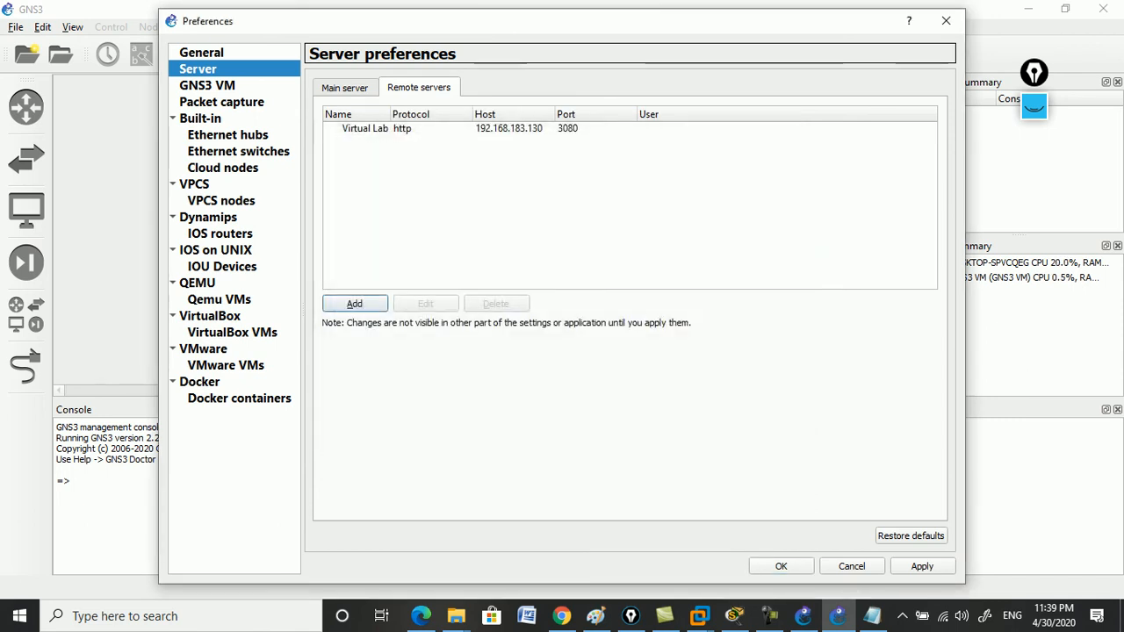
left_click(922, 567)
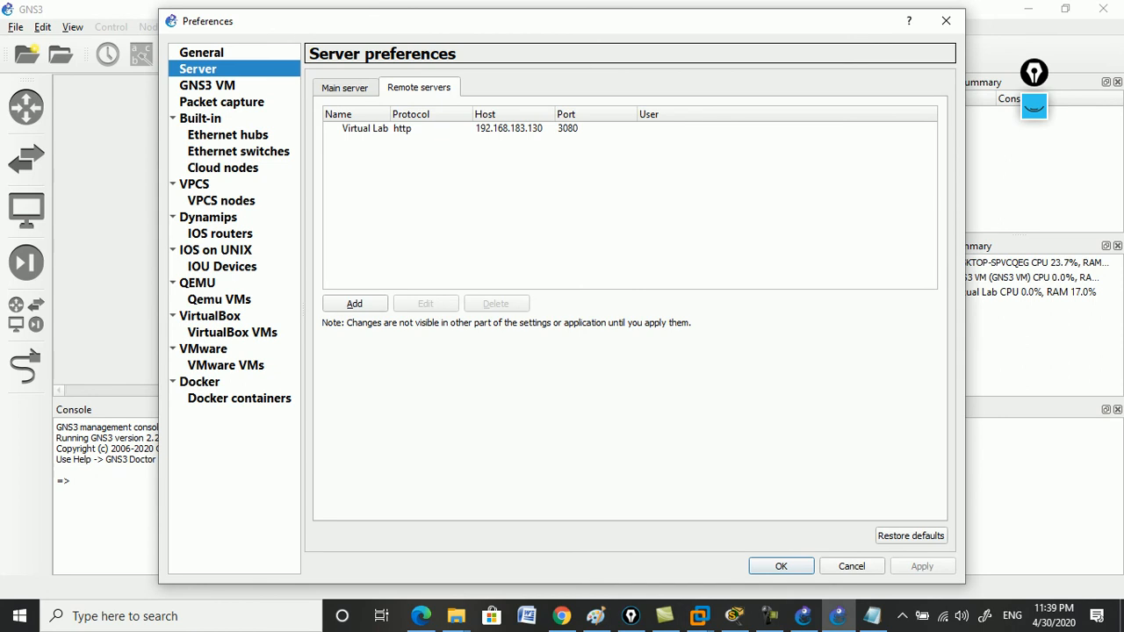
key("Return")
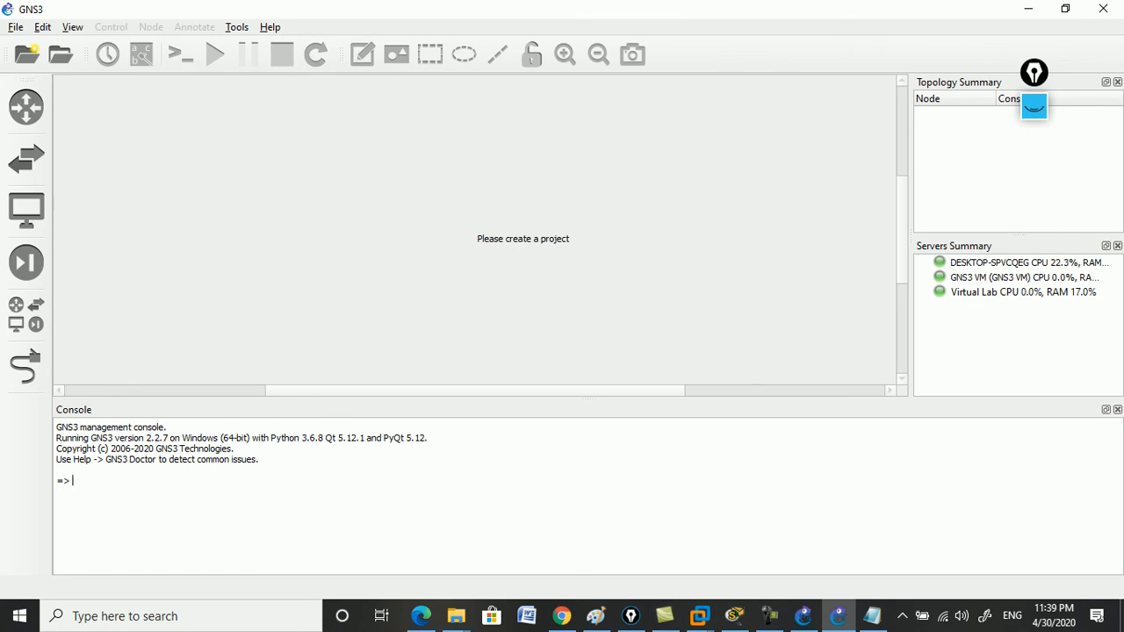
left_click(561, 616)
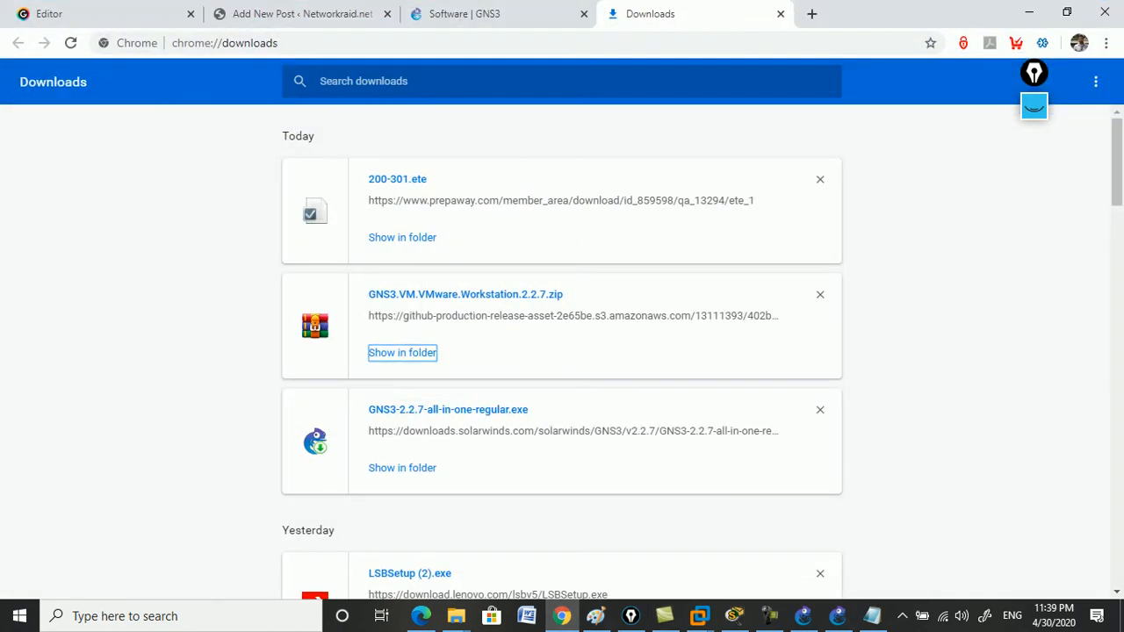
left_click(1029, 12)
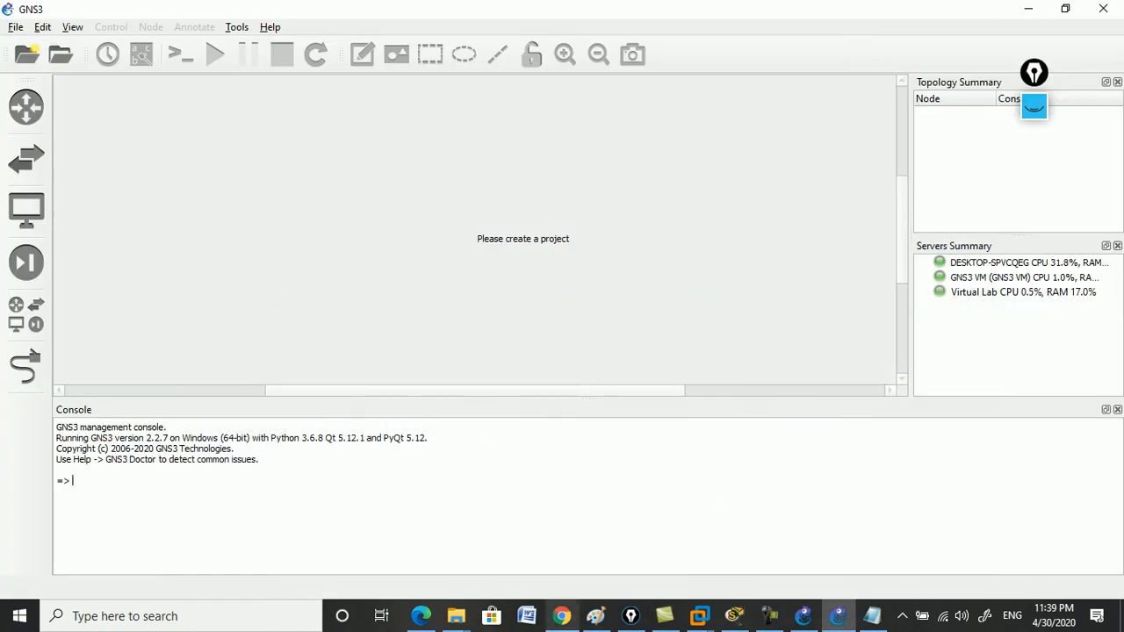
mouse_move(455, 616)
left_click(515, 539)
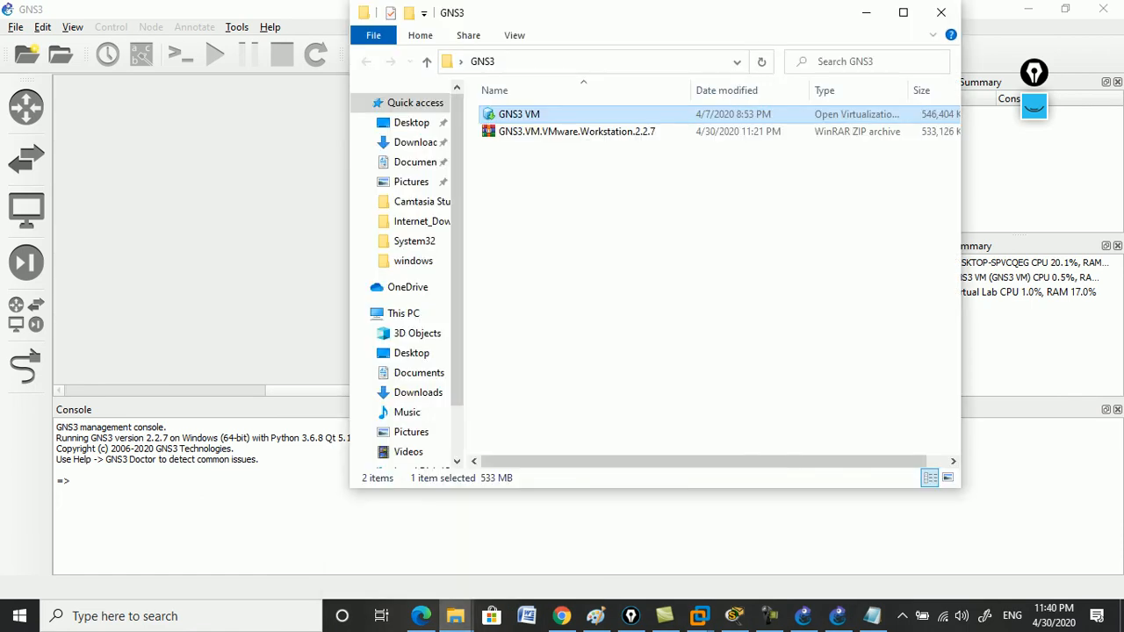
left_click(427, 62)
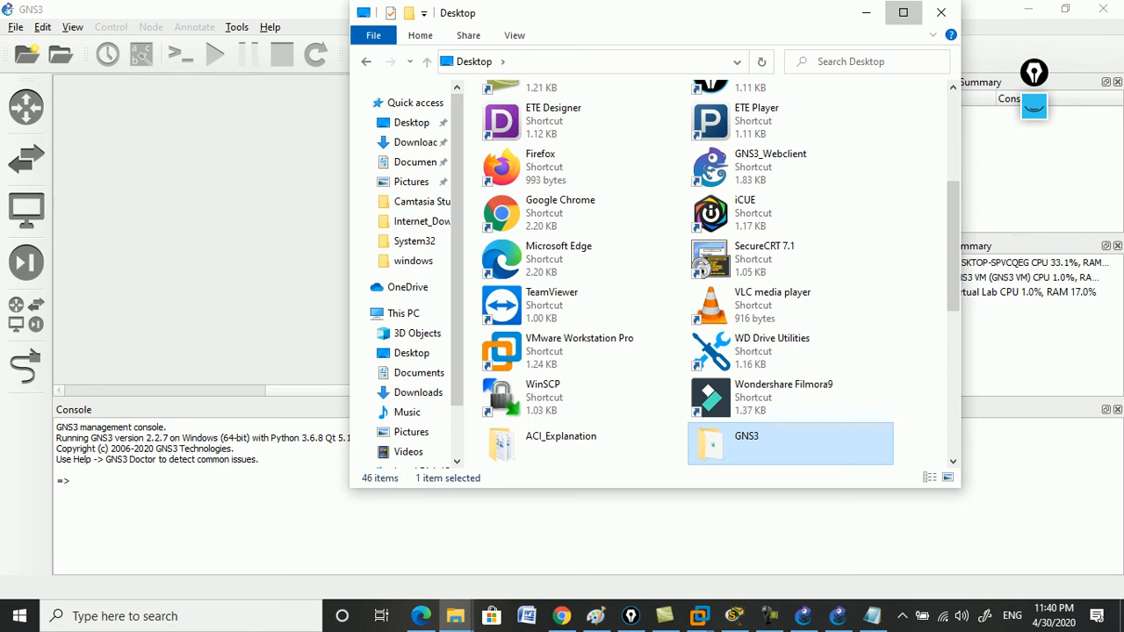
left_click(903, 12)
left_click(73, 485)
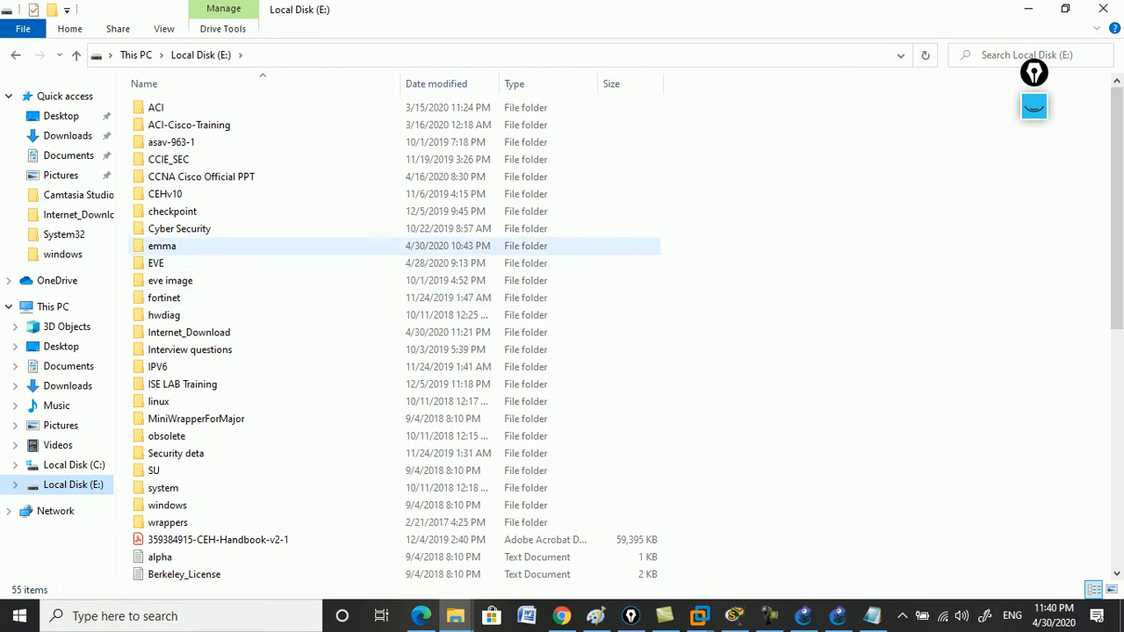
double_click(162, 246)
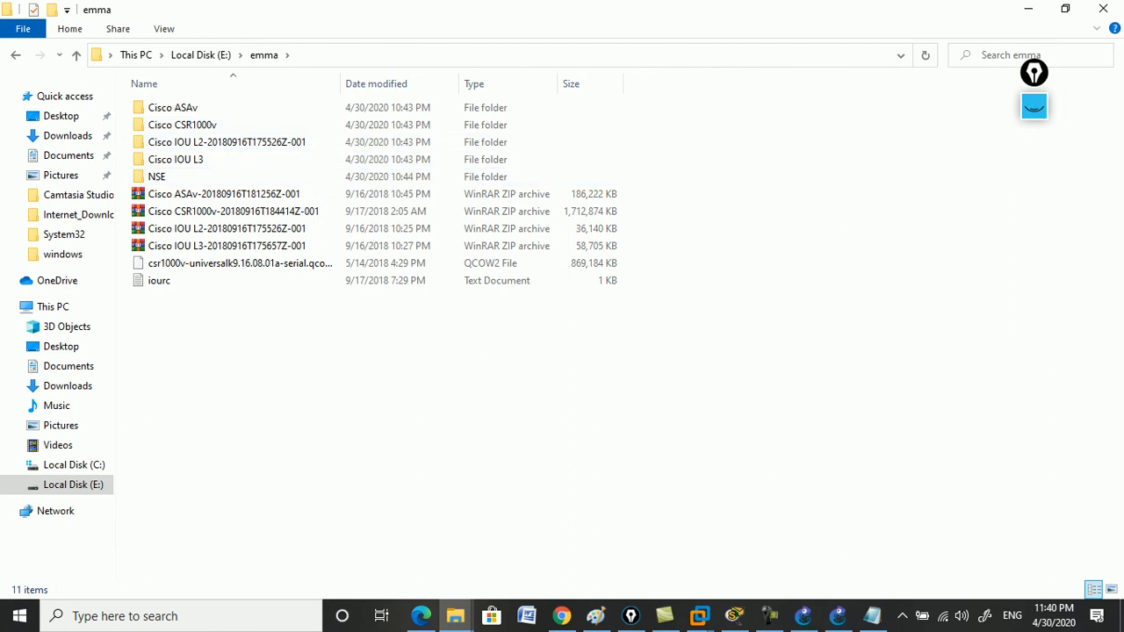
left_click(1028, 8)
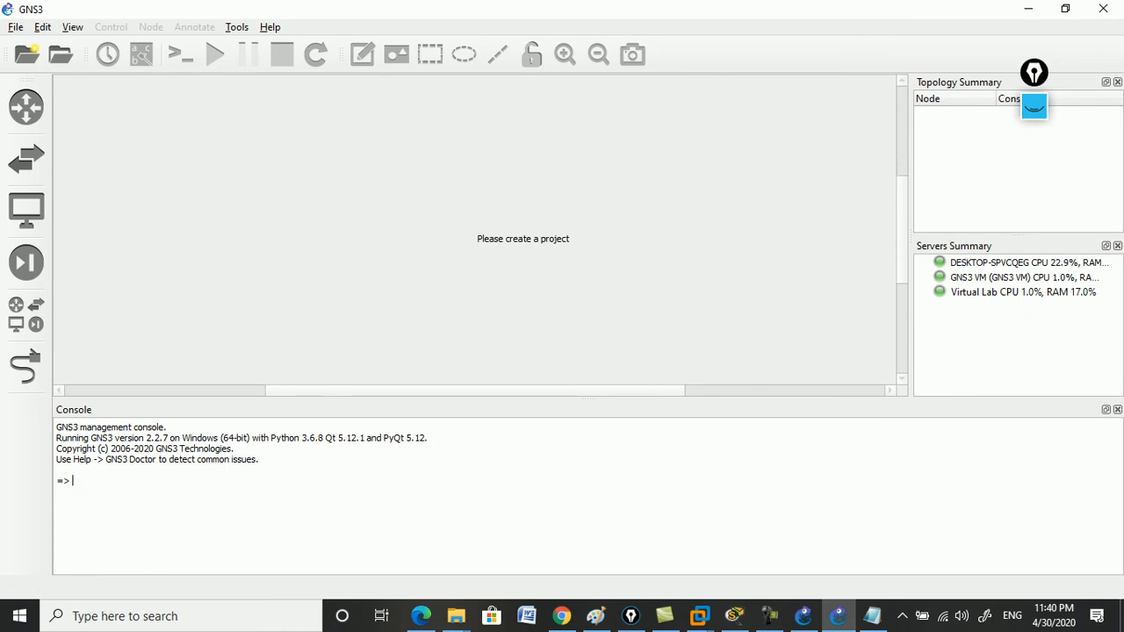
left_click(42, 27)
Reopen Preferences and browse the GNS3 VM, packet capture, hub, switch, cloud, VPCS and Dynamips pages.
left_click(82, 104)
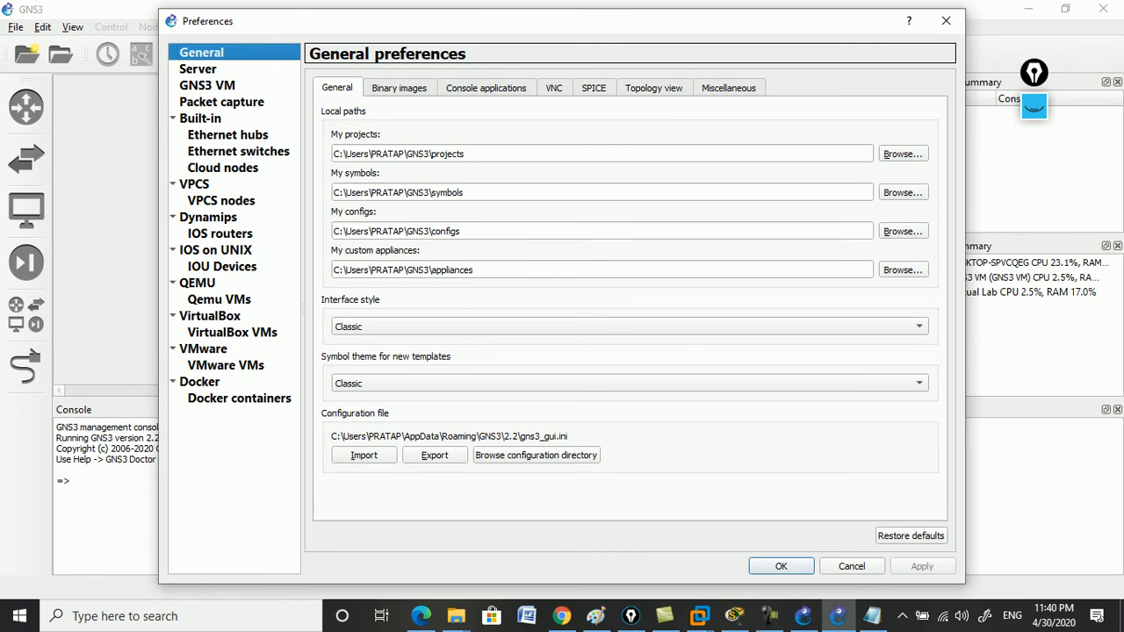
left_click(207, 86)
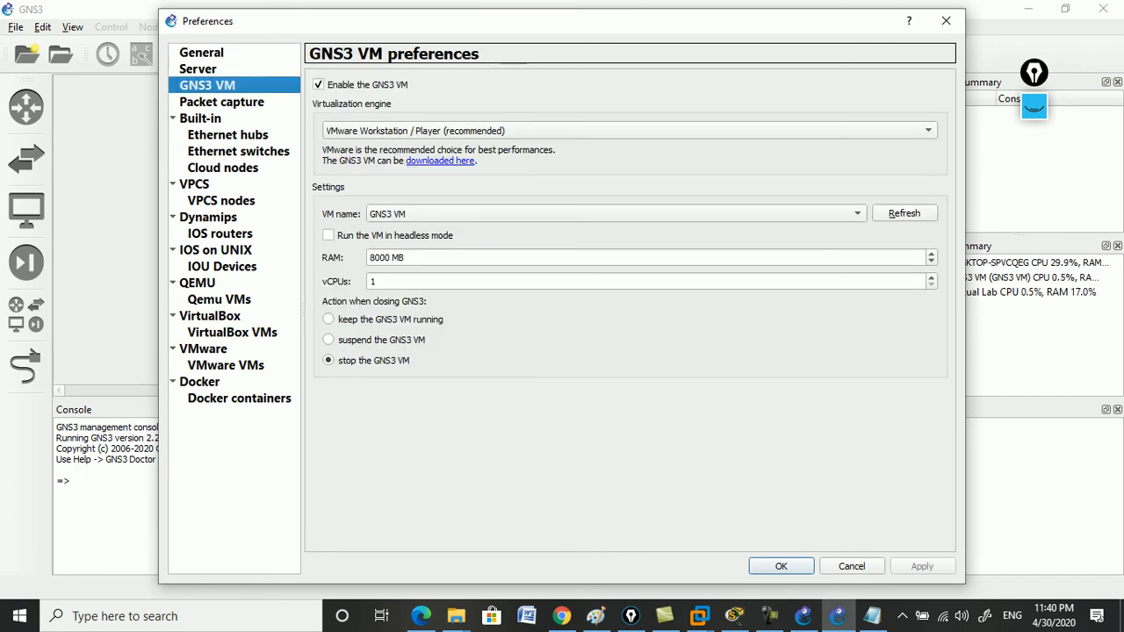
left_click(221, 102)
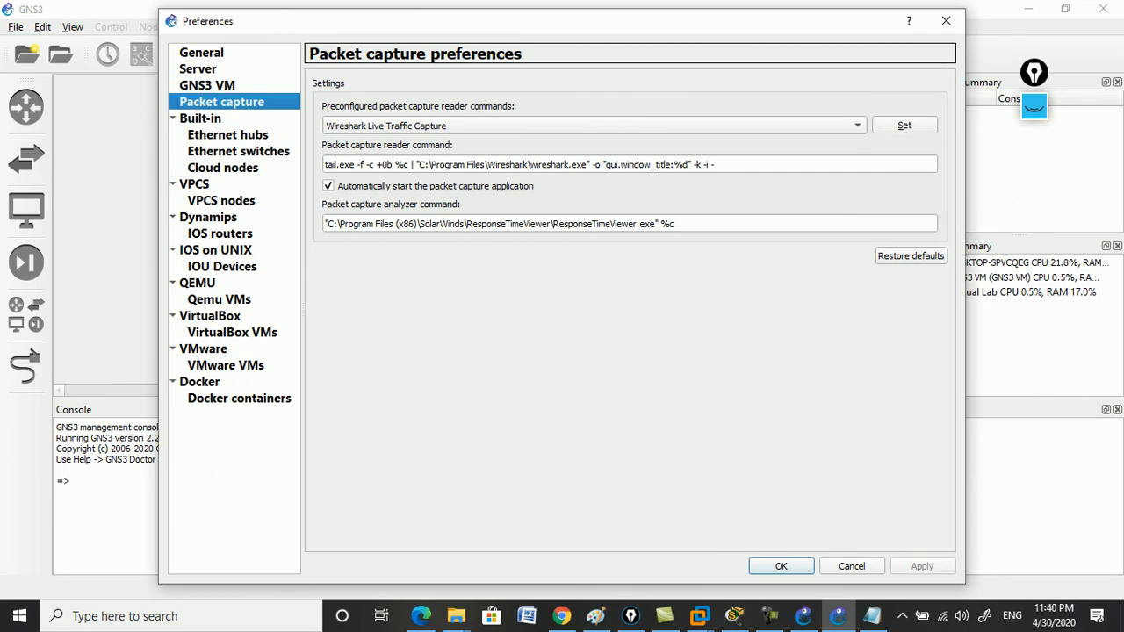
left_click(227, 135)
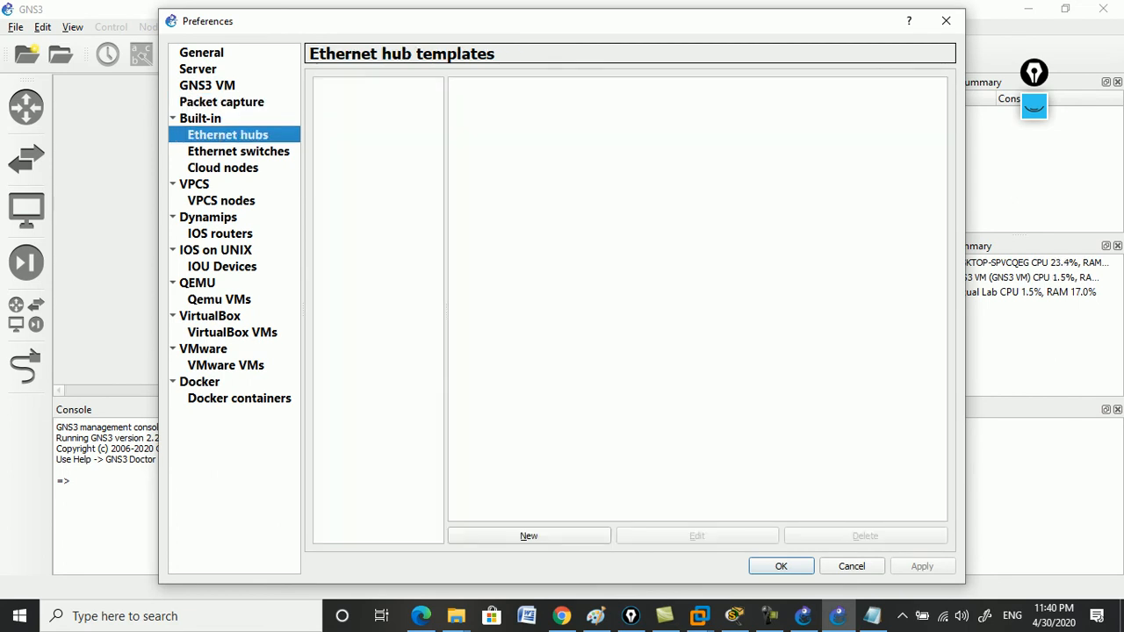
left_click(238, 151)
left_click(223, 168)
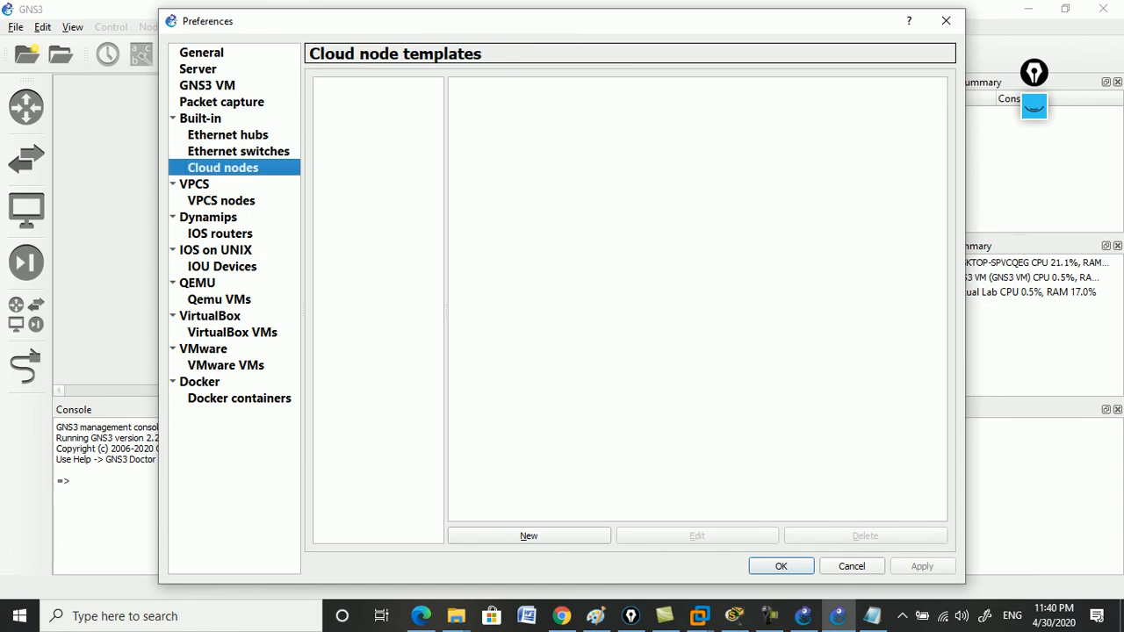
left_click(221, 201)
left_click(208, 217)
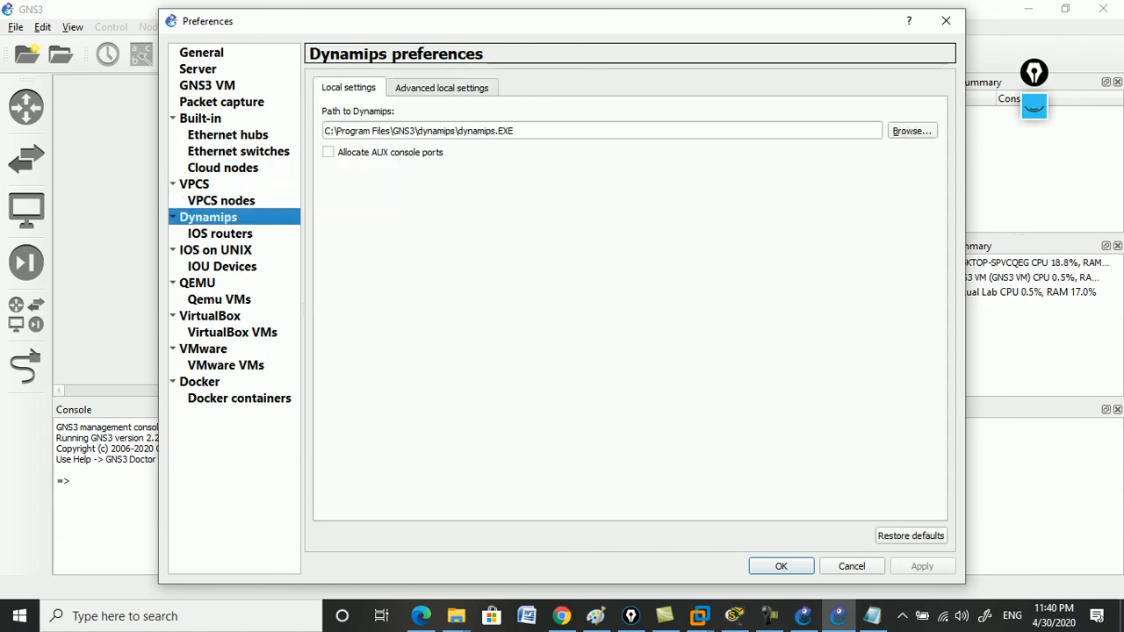
Move through the IOS router and IOU device pages, settling on IOS on UNIX.
left_click(219, 234)
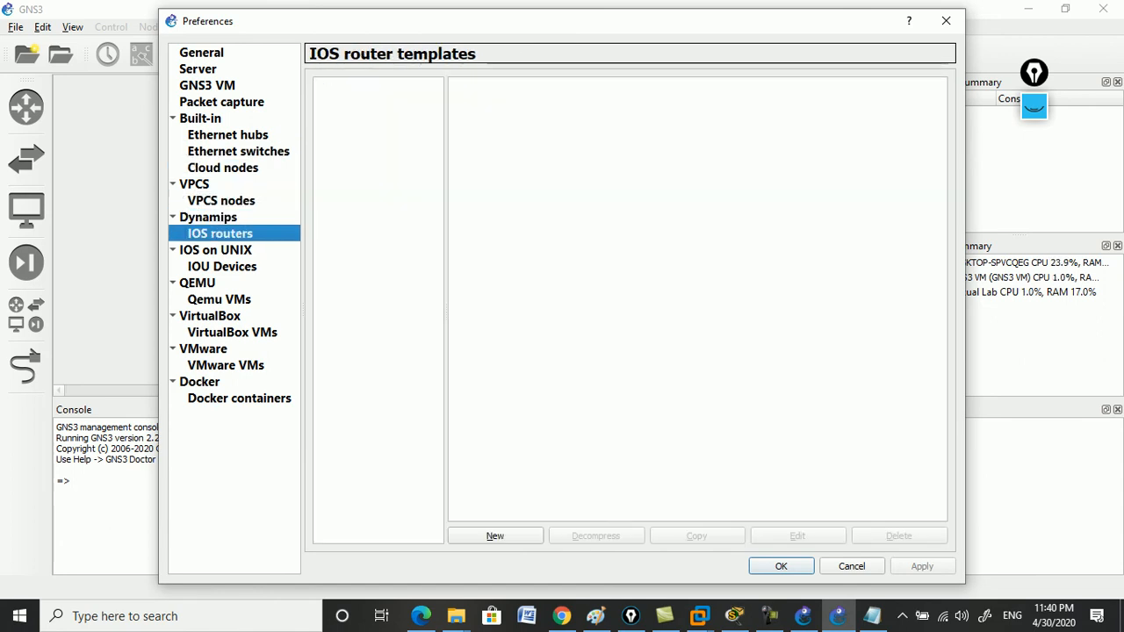
left_click(222, 267)
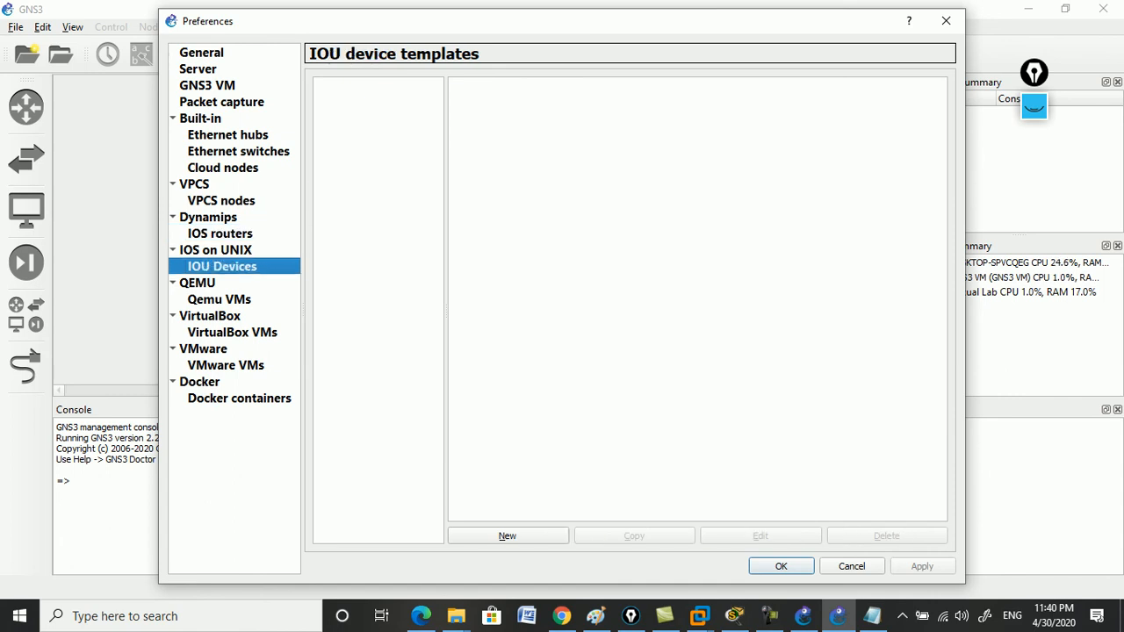
left_click(216, 250)
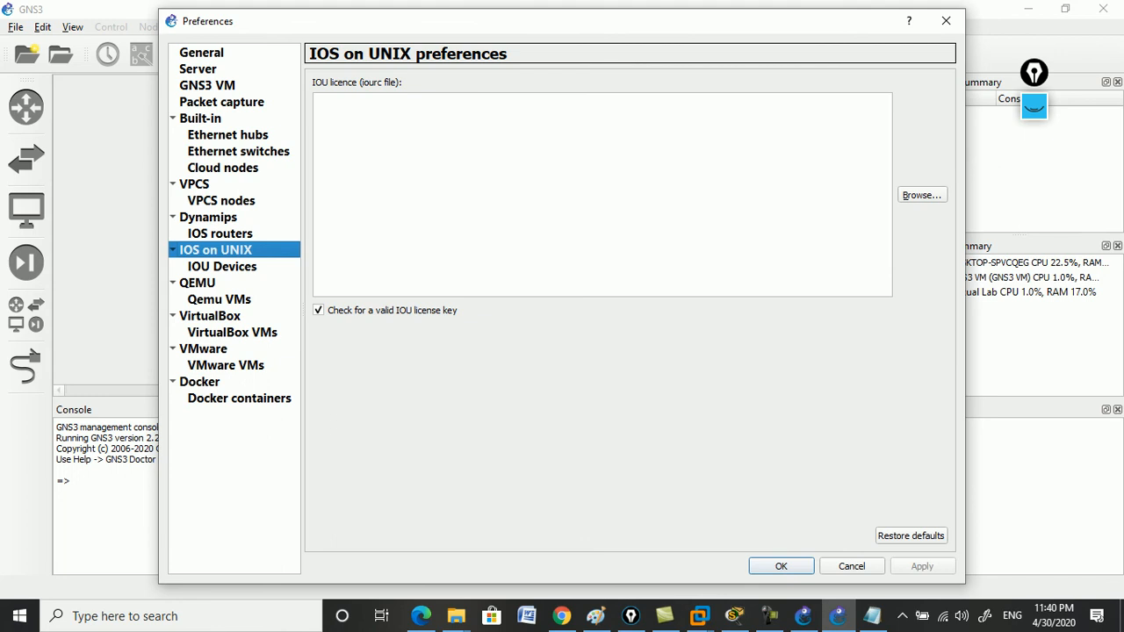
left_click(222, 267)
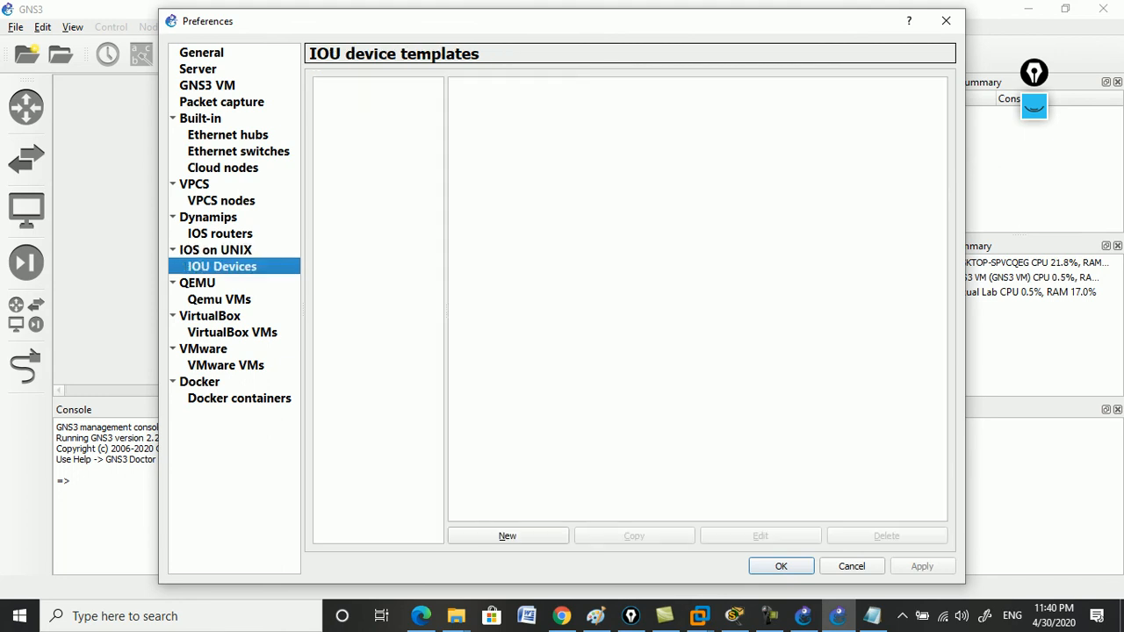
left_click(216, 250)
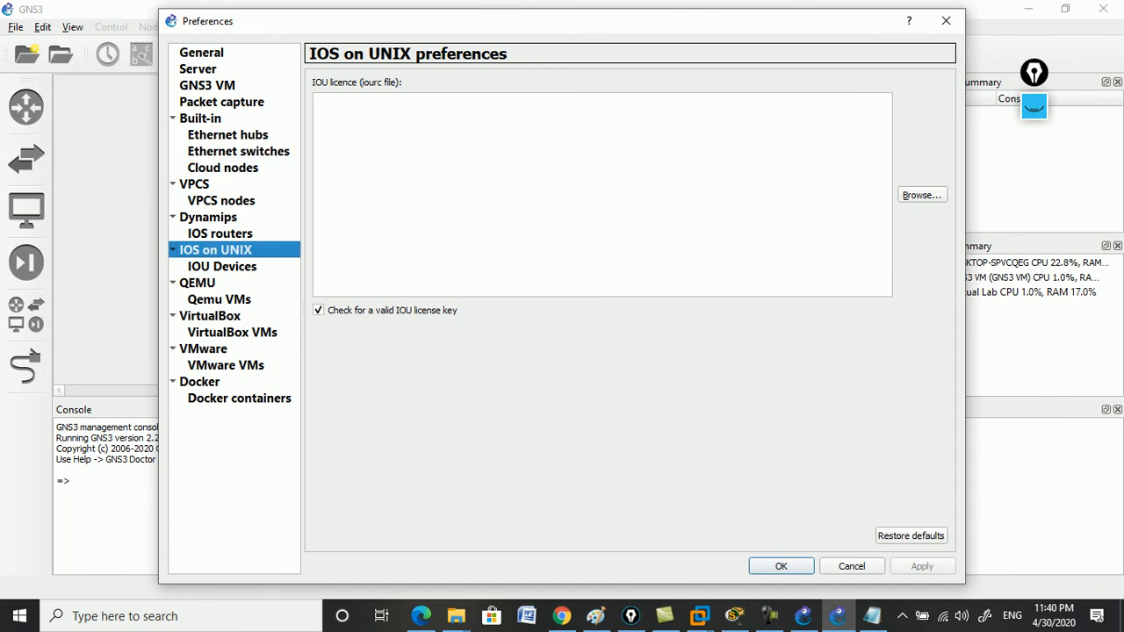
Choose the iourc file in E:\emma as the IOU licence and apply it.
left_click(922, 195)
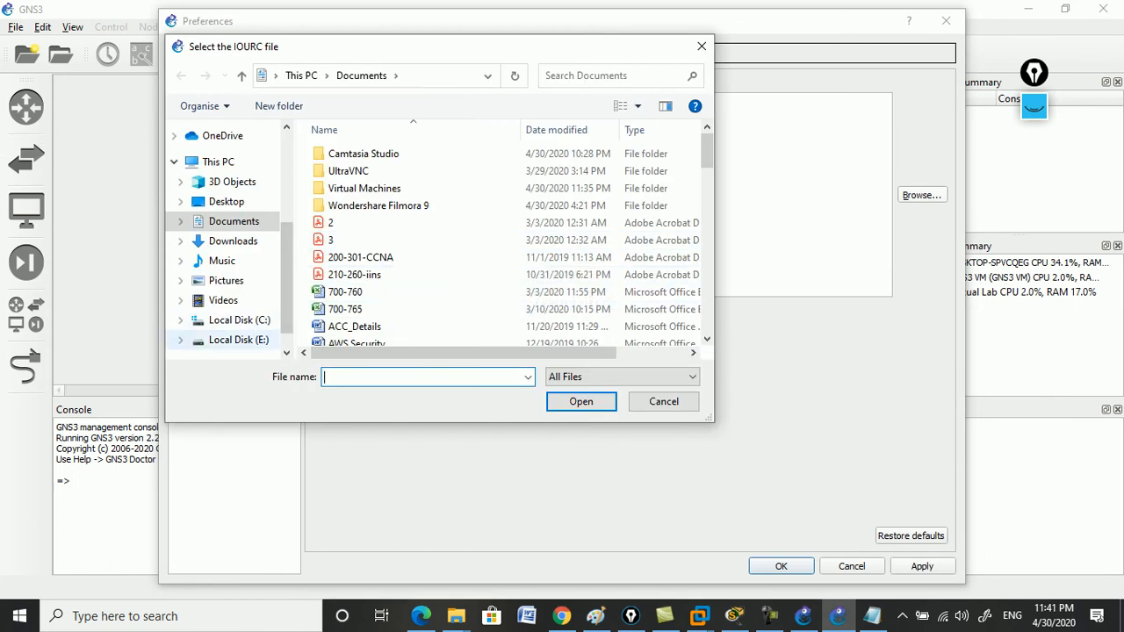
left_click(238, 340)
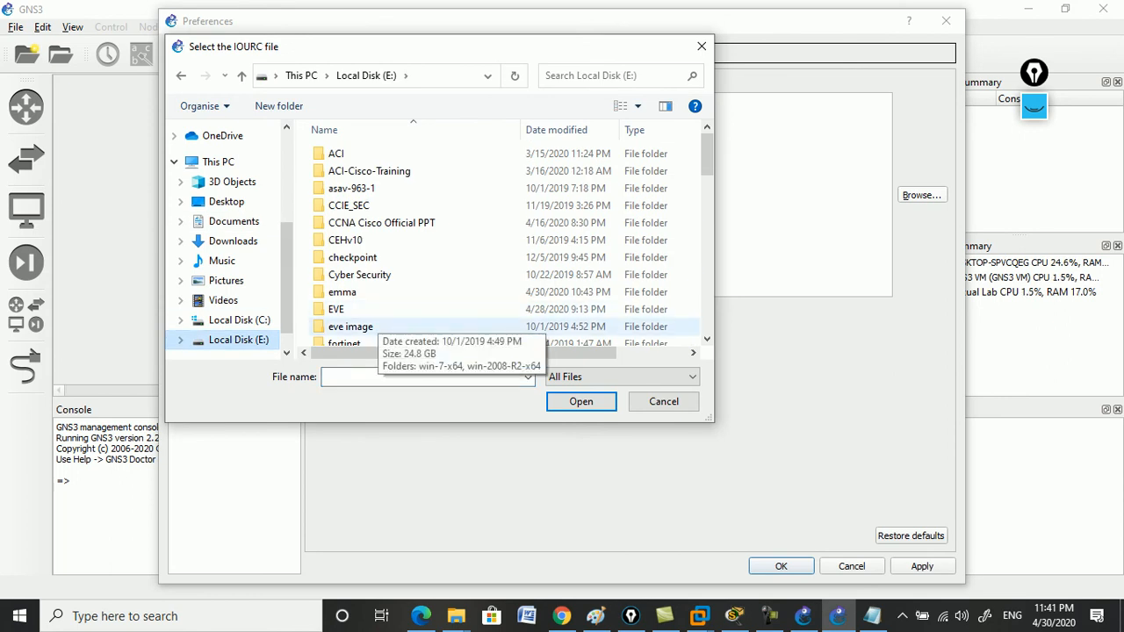
double_click(343, 292)
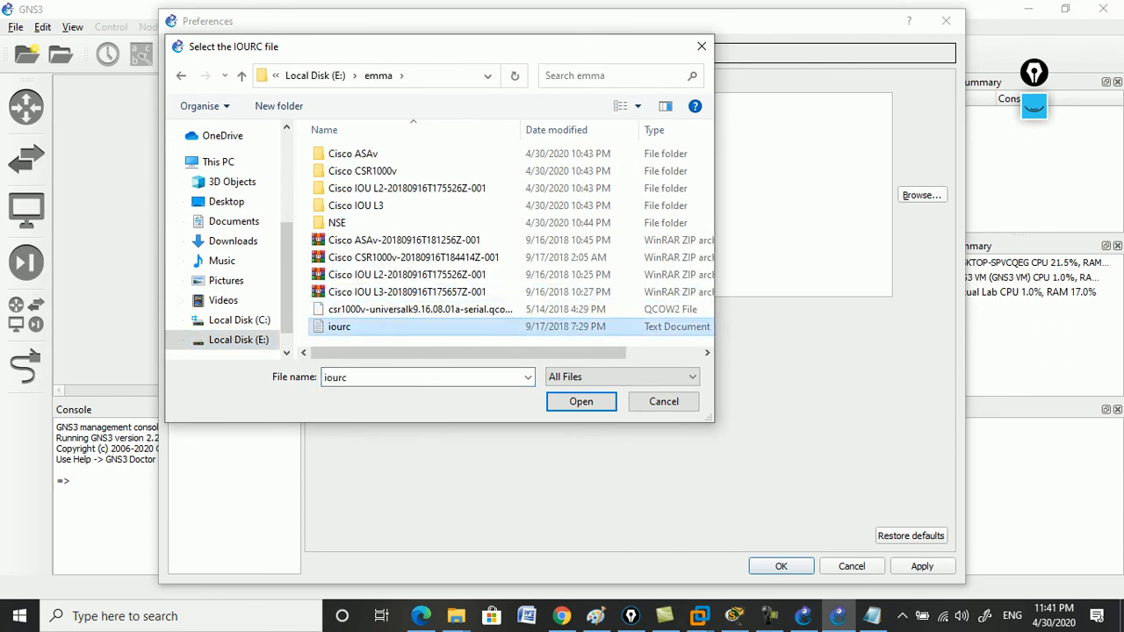
double_click(339, 327)
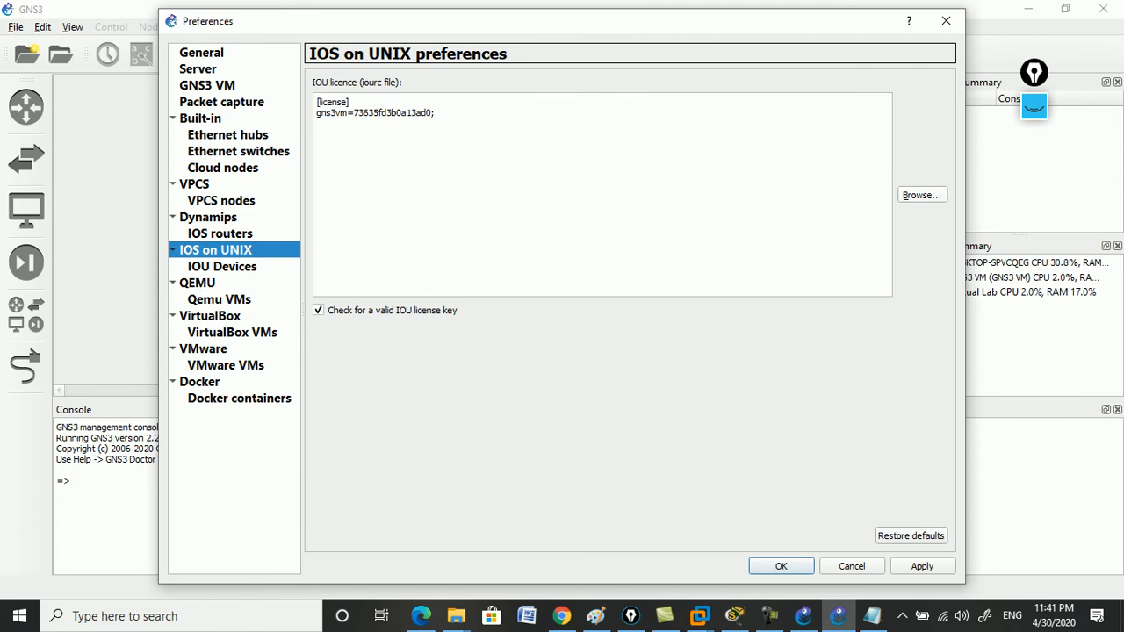
left_click(922, 566)
Start a new IOU device template on the GNS3 VM named 'Switch'.
left_click(222, 267)
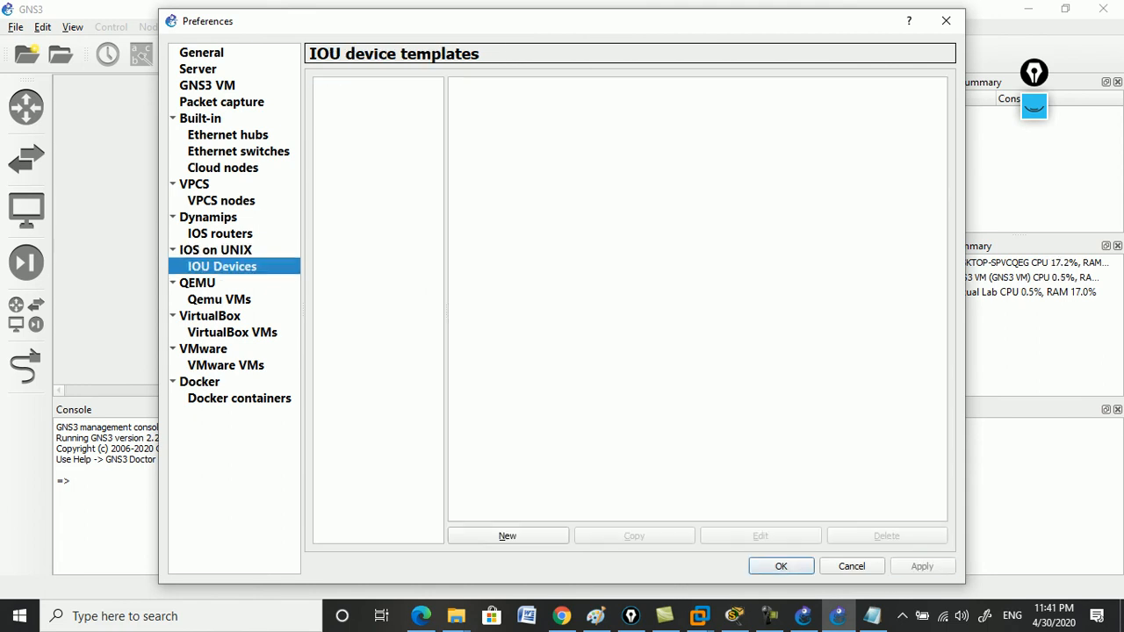
left_click(508, 535)
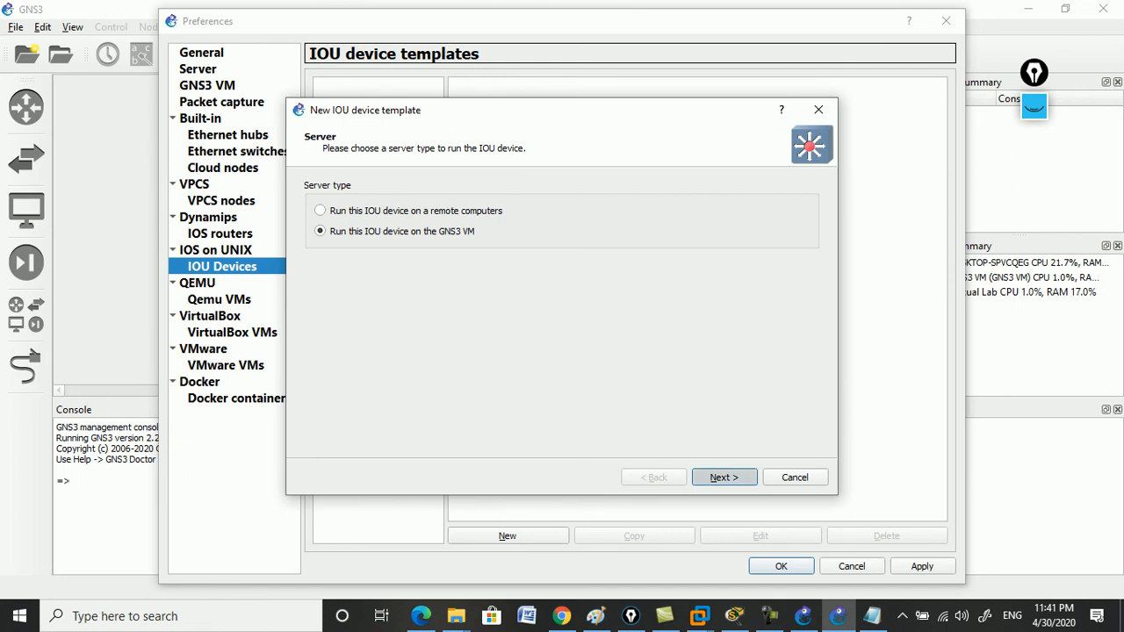
left_click(724, 476)
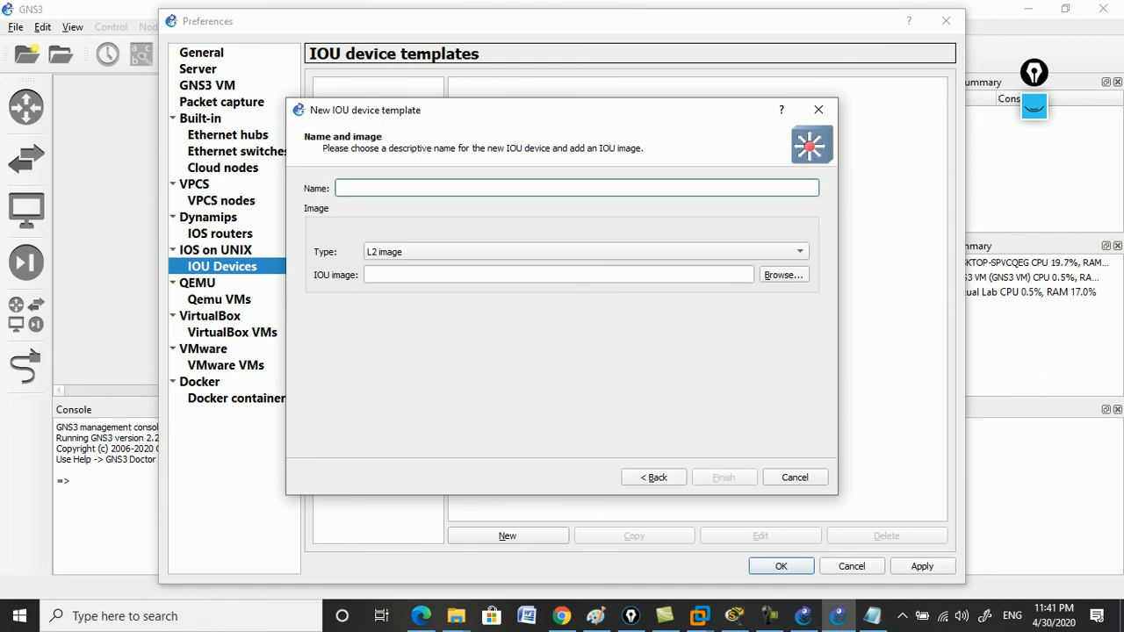
type("Switch")
Select the image i86bi-linux-l2-adventerprisek9-15.2d.bin from E:\emma's Cisco IOU L2 folder.
left_click(782, 275)
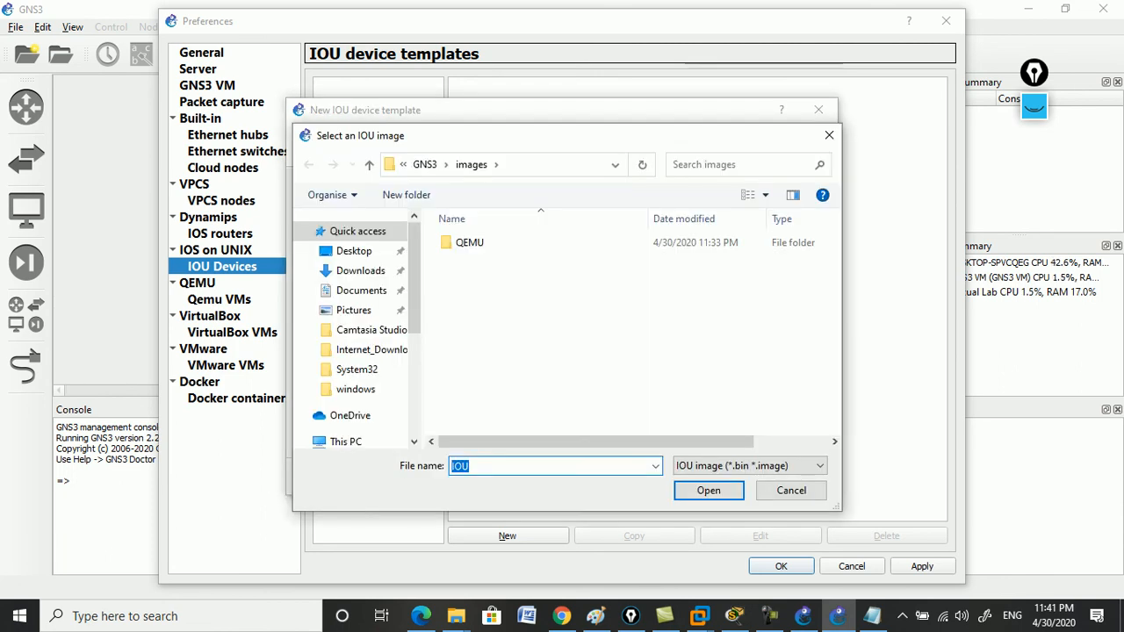
scroll(360, 350, "down", 2)
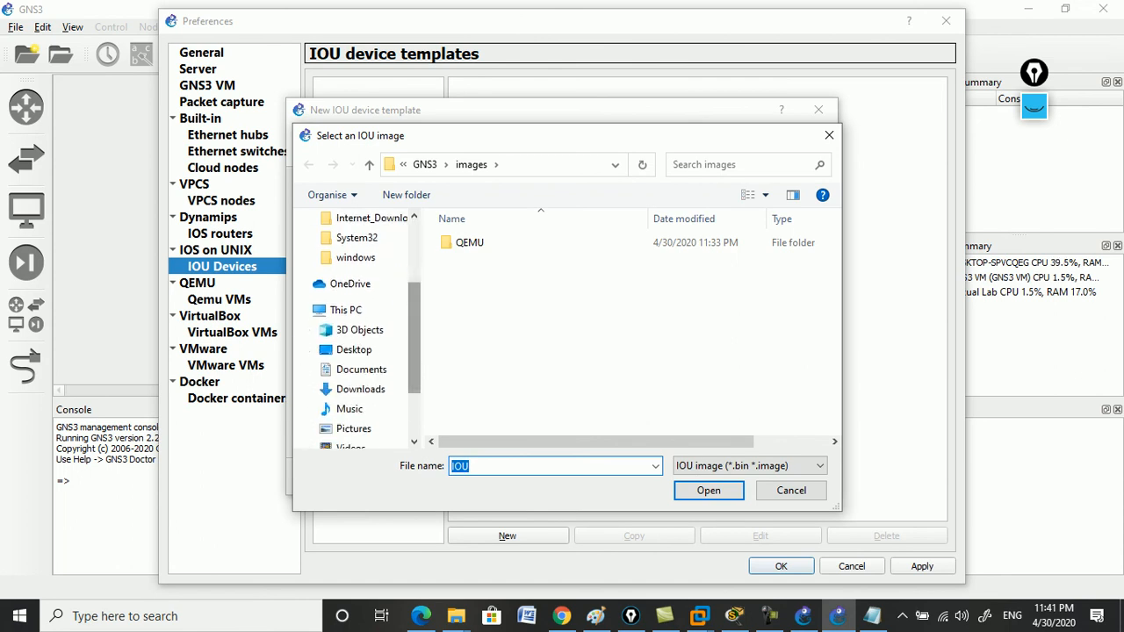
scroll(361, 350, "down", 2)
left_click(366, 428)
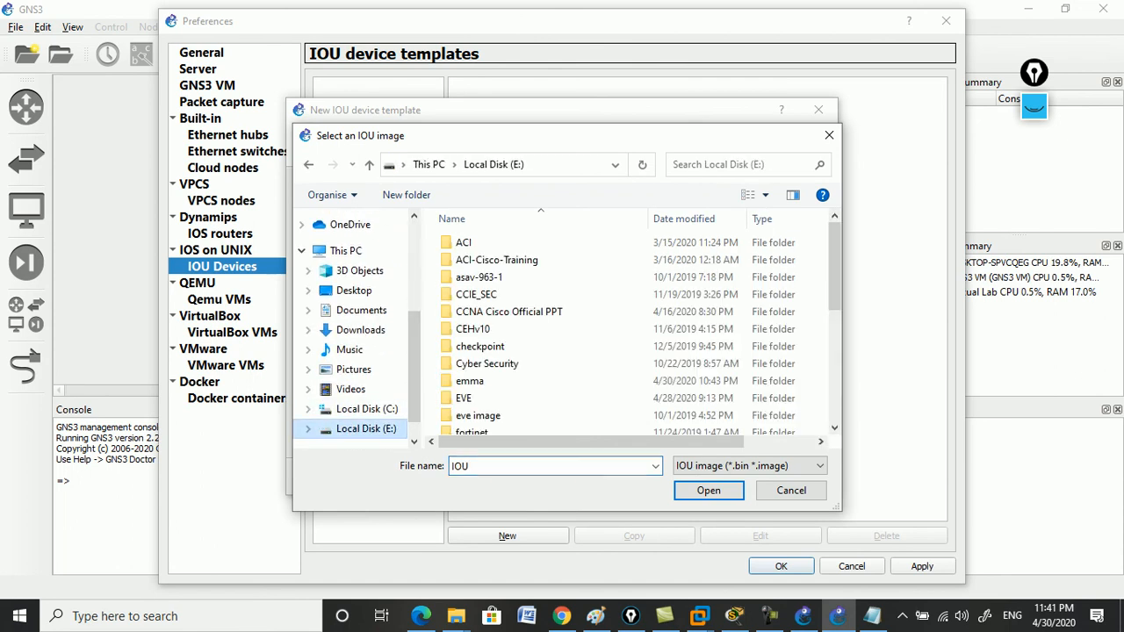
double_click(470, 382)
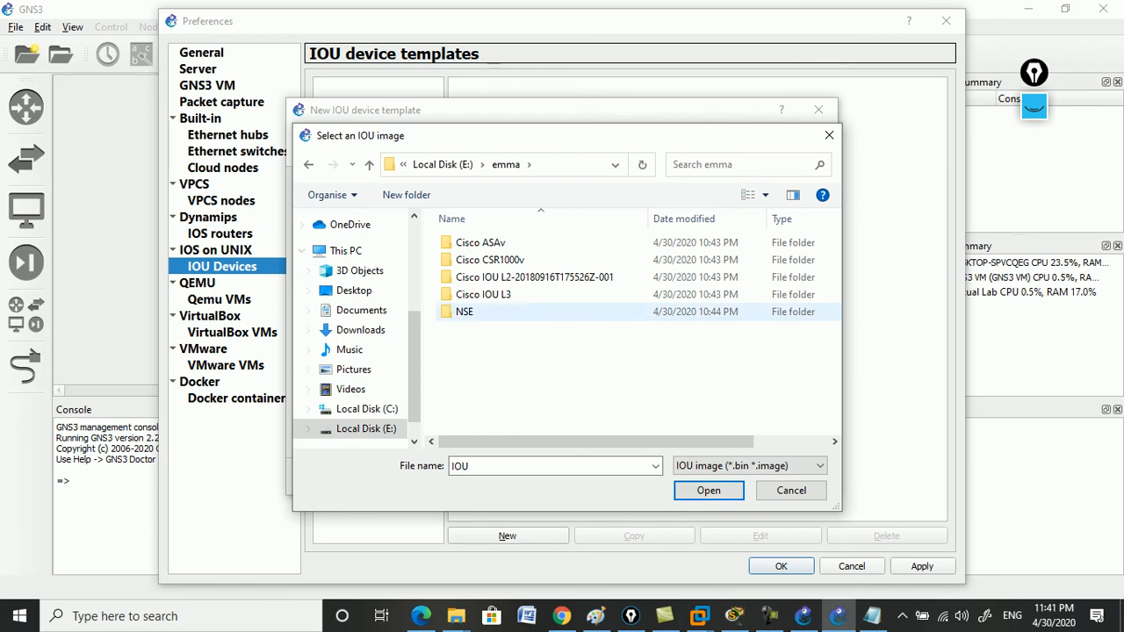
double_click(514, 277)
double_click(501, 244)
left_click(509, 244)
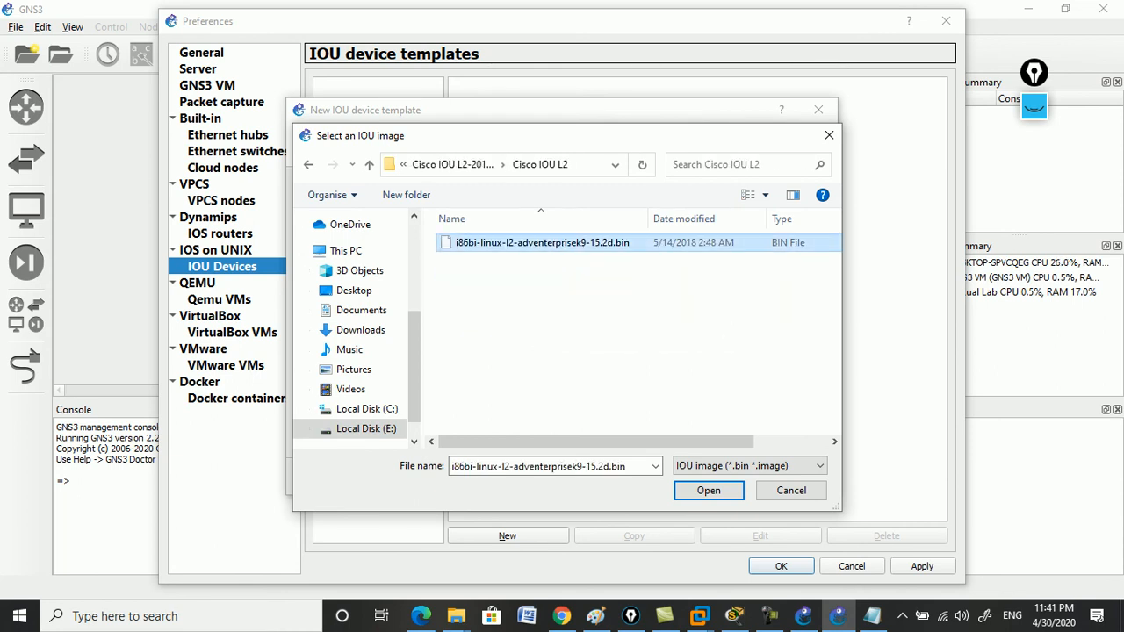
key("Return")
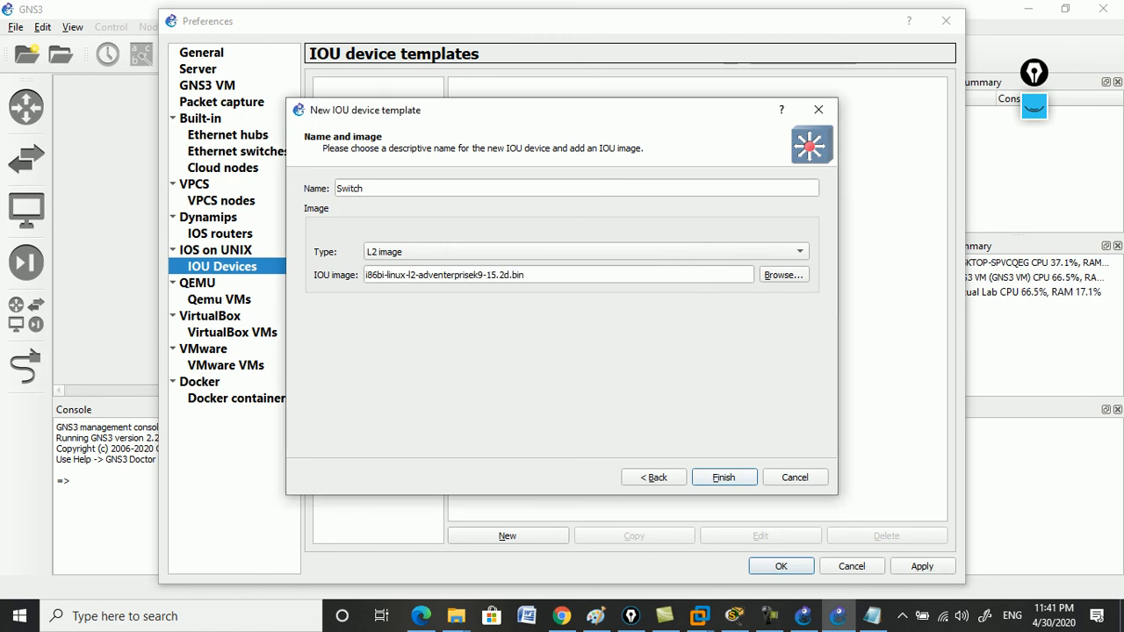
Finish the Switch template, then apply and save the preferences.
key("Return")
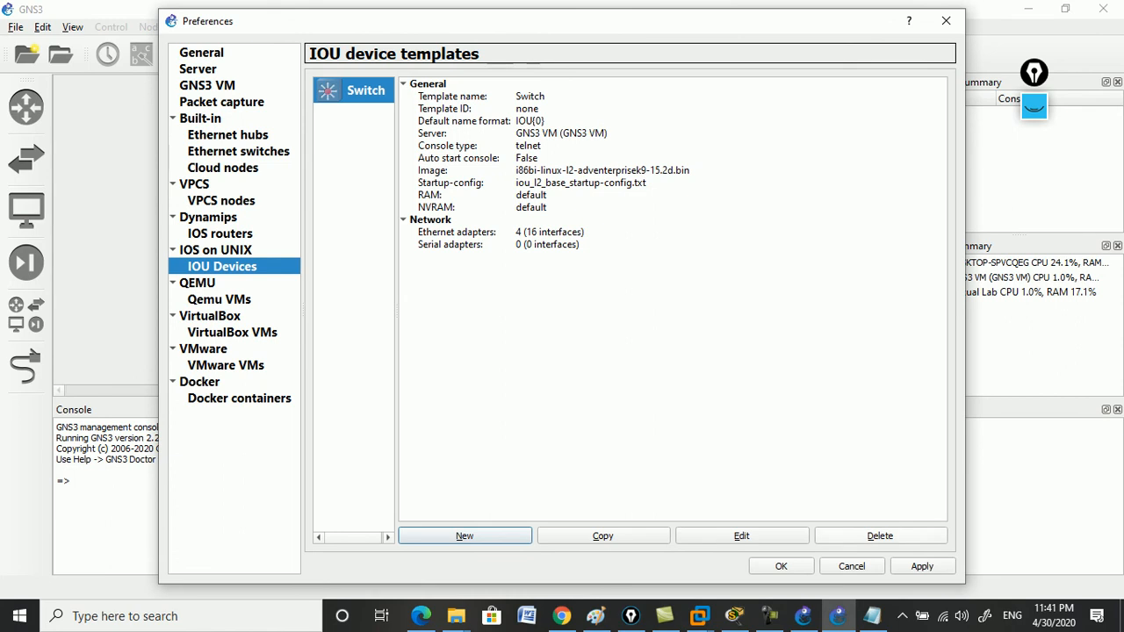
left_click(922, 566)
left_click(781, 567)
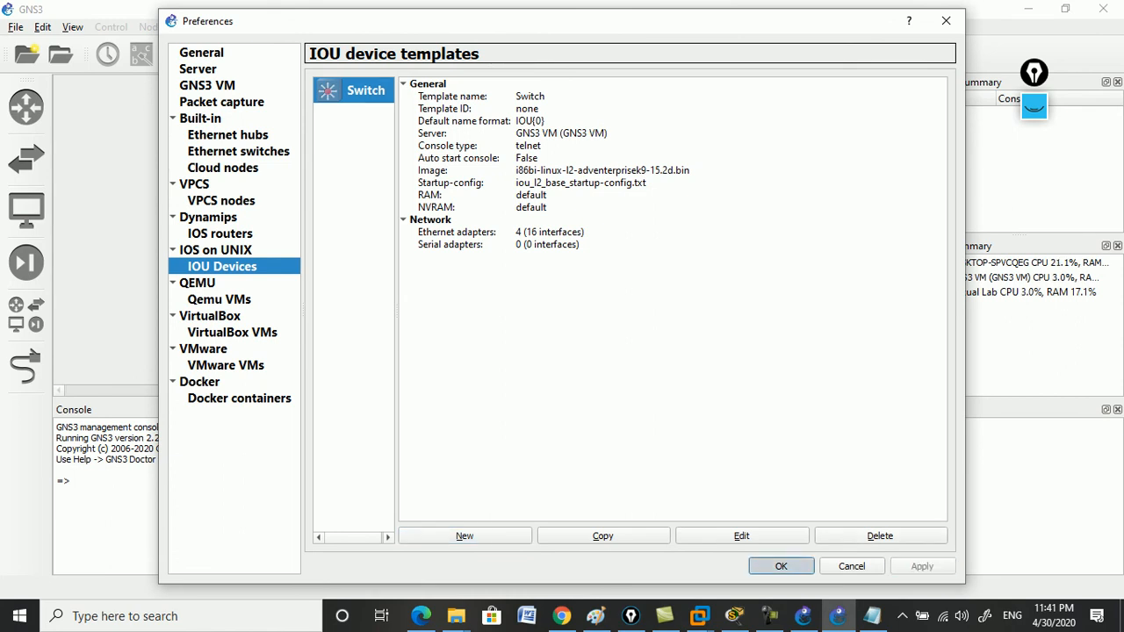
Show the available switches list, check the GNS3 VM console, then minimize VMware.
left_click(26, 158)
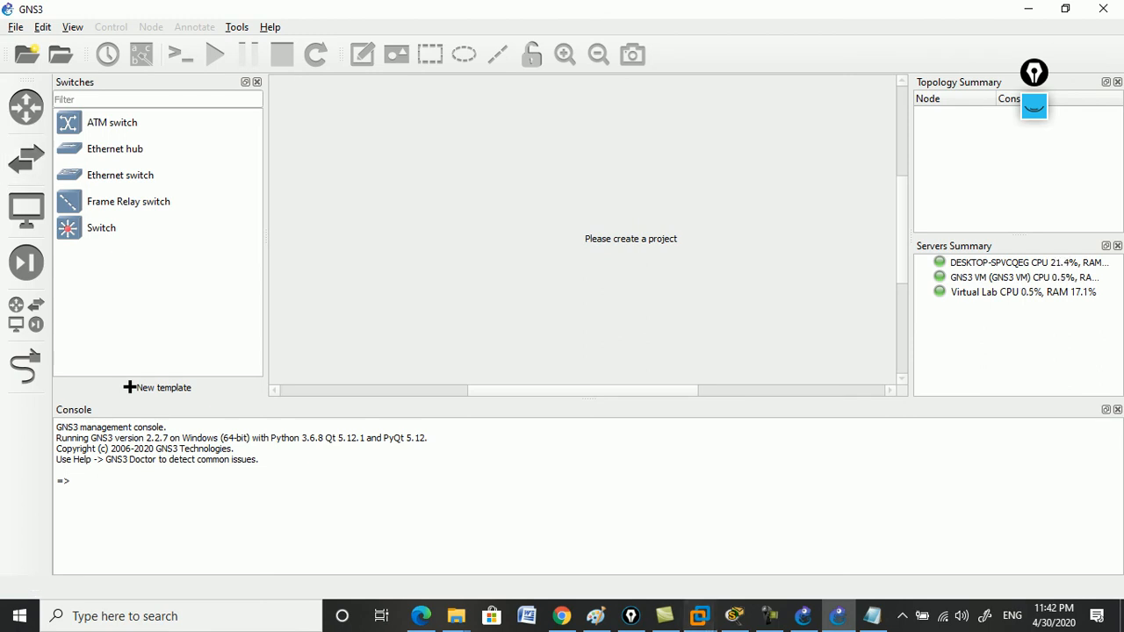
mouse_move(700, 615)
left_click(1035, 518)
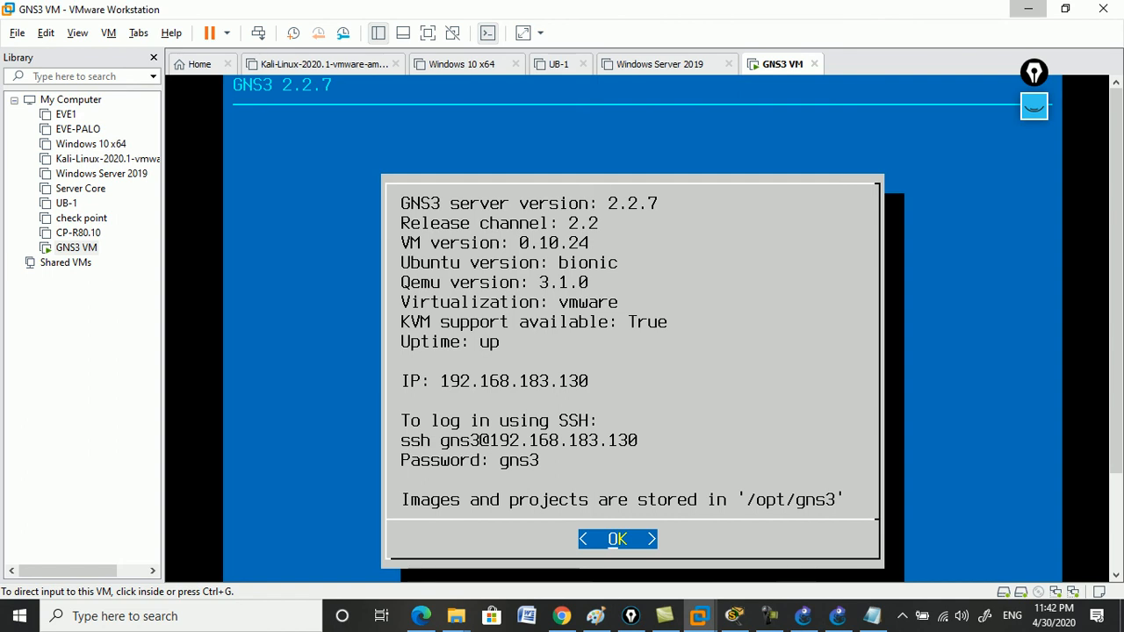
left_click(1029, 9)
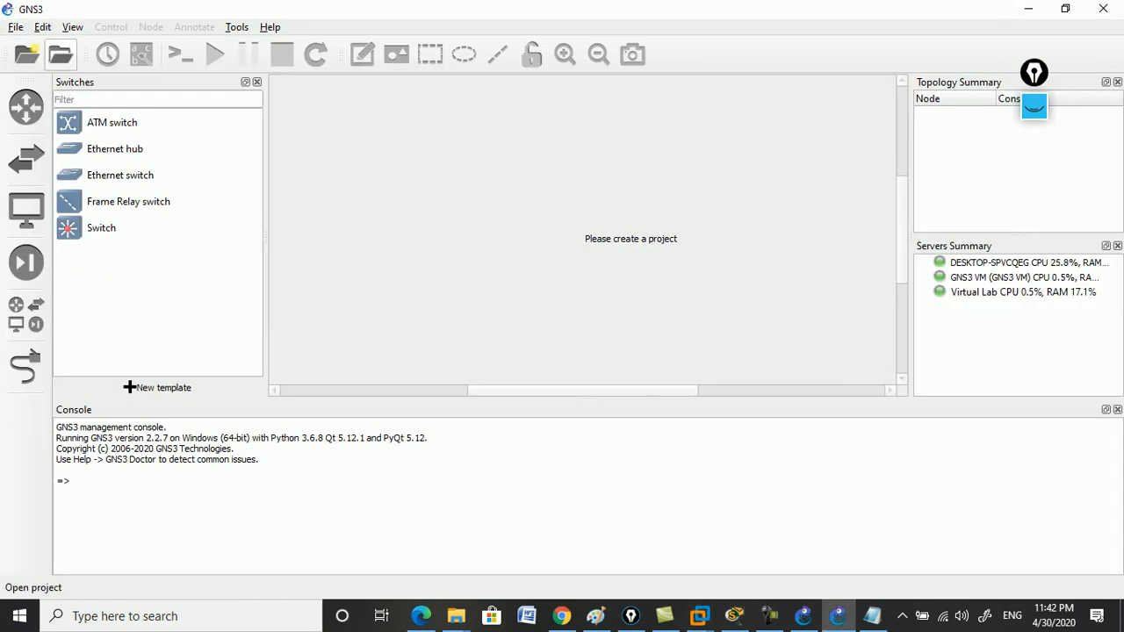
Reopen Preferences on the IOU device templates page.
left_click(42, 27)
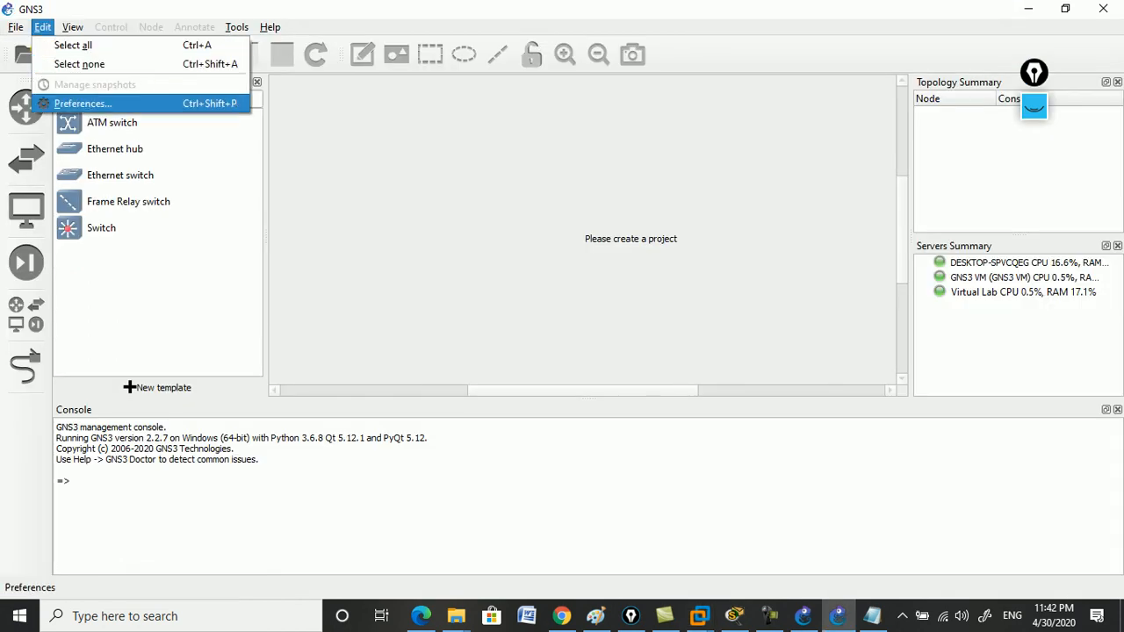
left_click(83, 103)
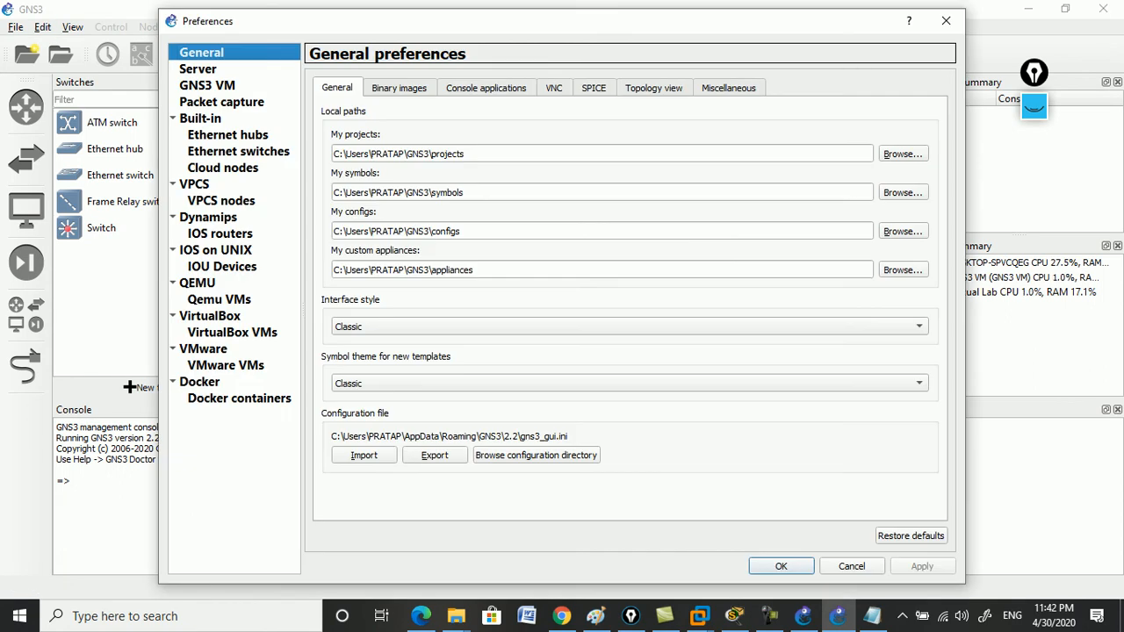
left_click(222, 267)
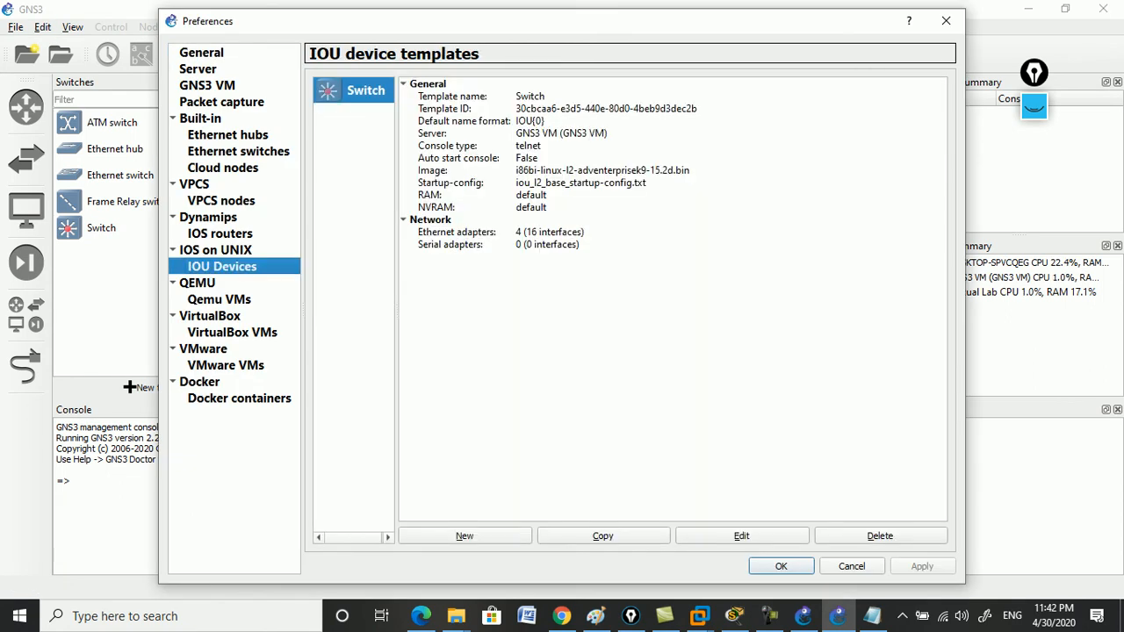
Start a new L3 IOU template on the GNS3 VM named 'Router'.
left_click(464, 536)
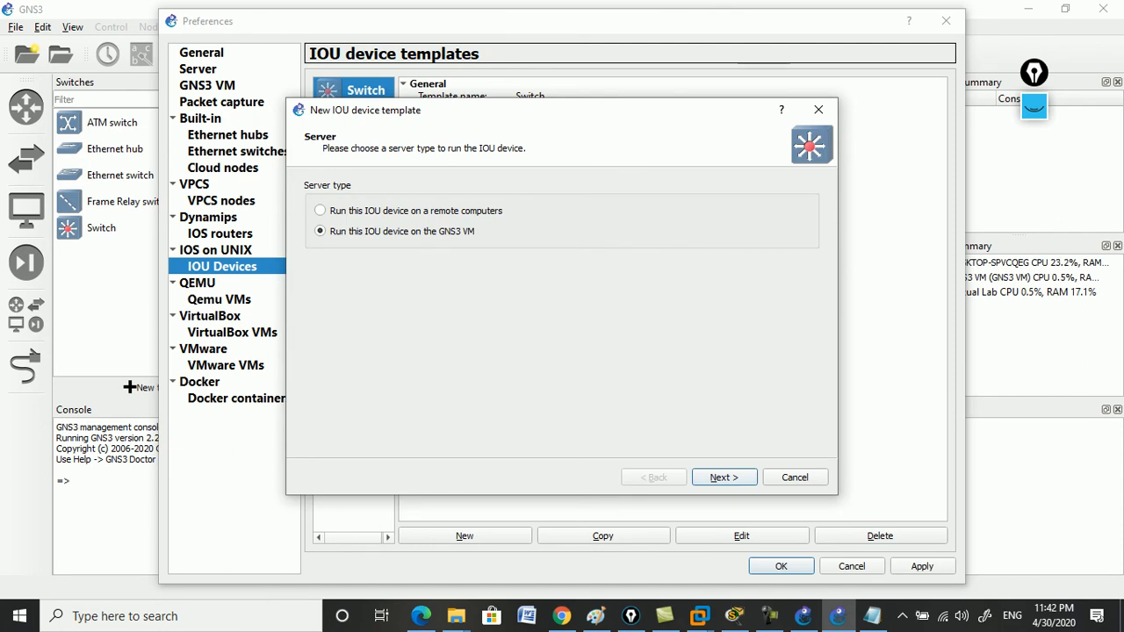
key("Return")
left_click(586, 257)
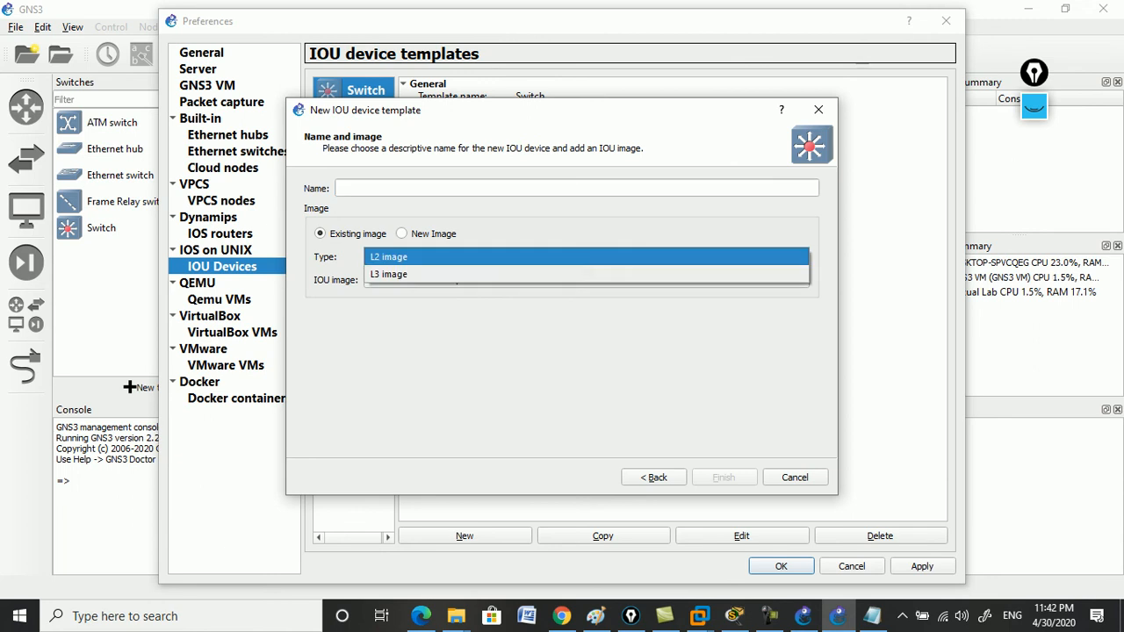
left_click(586, 275)
left_click(577, 188)
type("R")
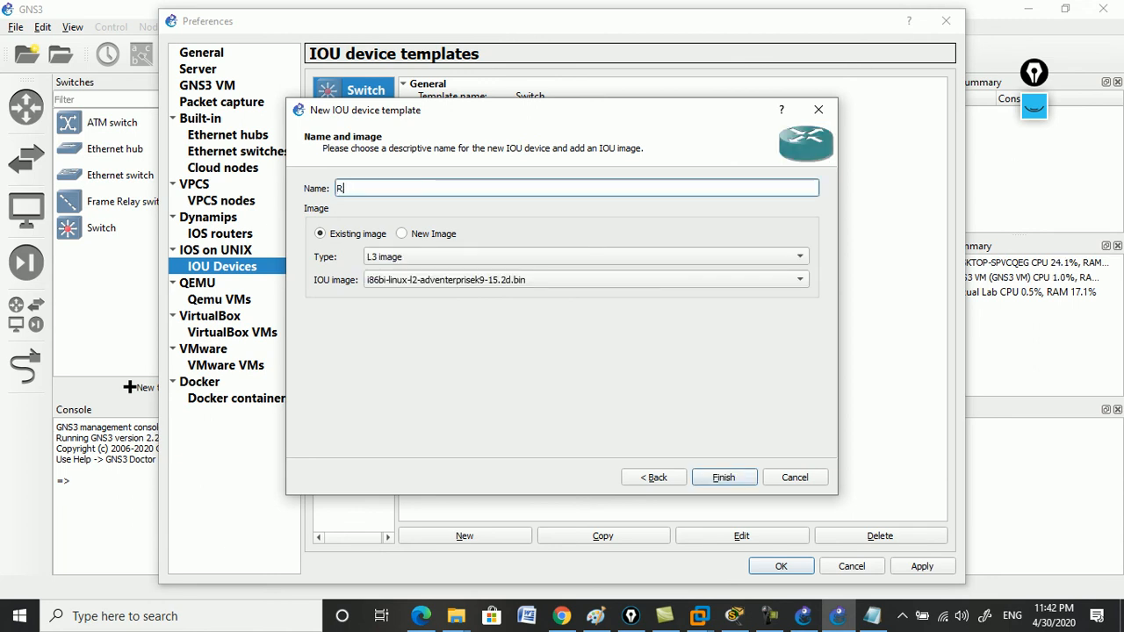
type("outer")
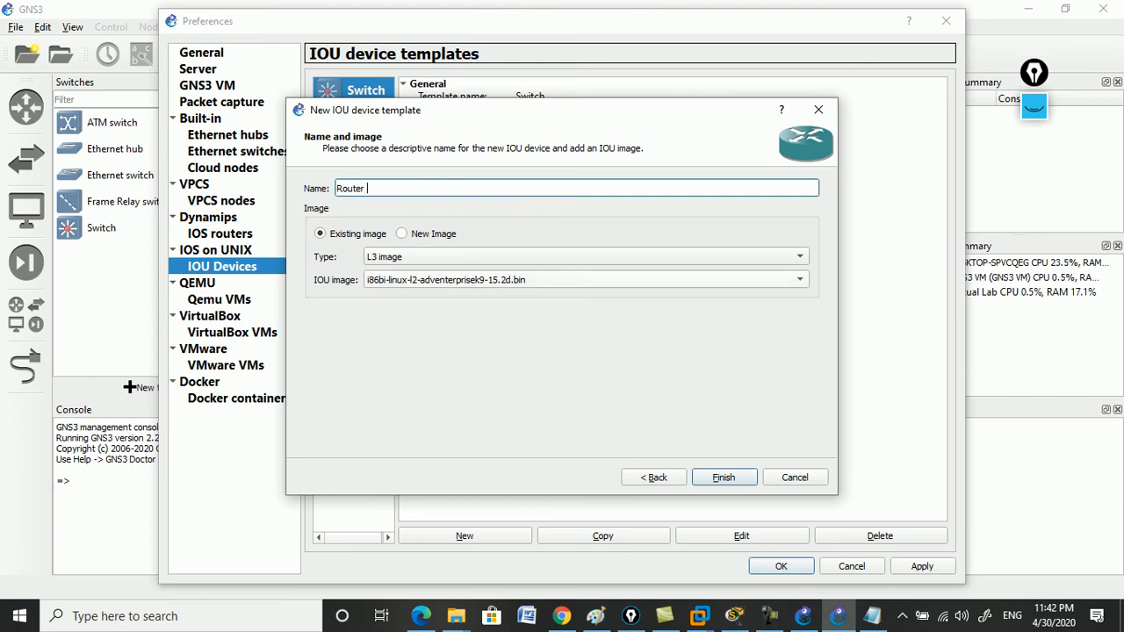
Load i86bi_linux-adventerprisek9-ms.155-2.T.bin from the Cisco IOU L3 folder and finish the template.
left_click(402, 234)
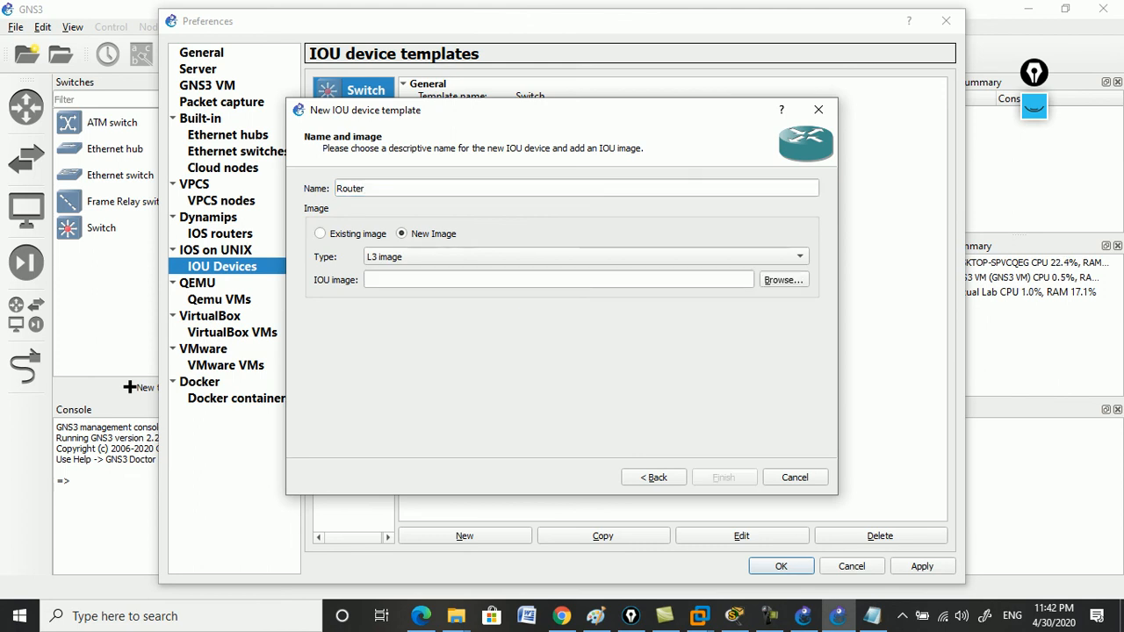
left_click(783, 280)
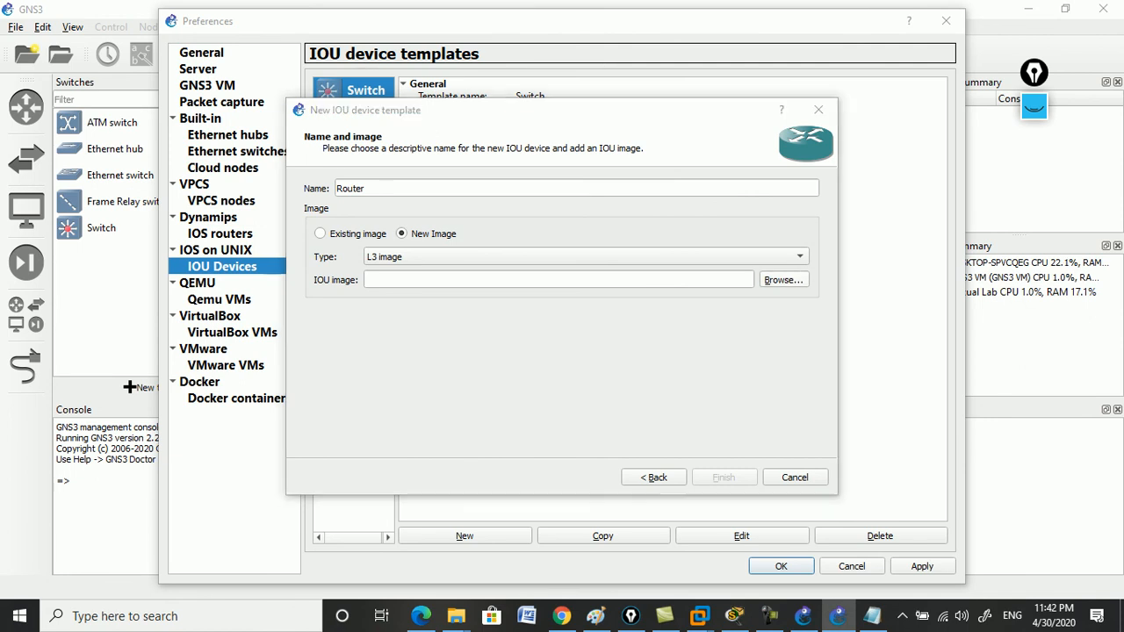
left_click(452, 164)
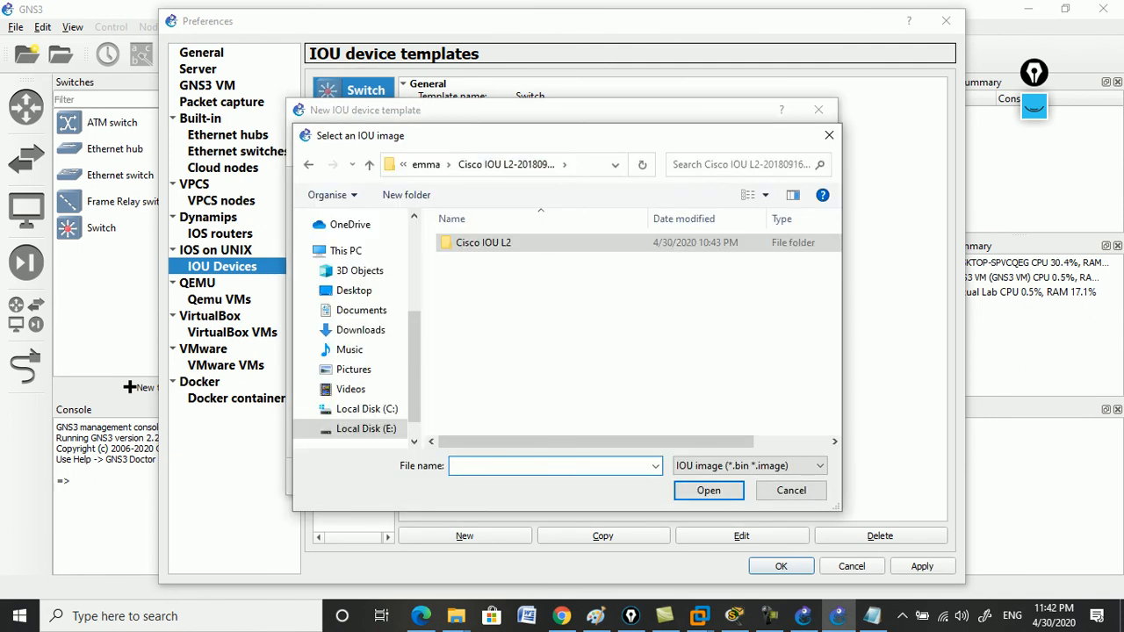
left_click(430, 165)
double_click(483, 295)
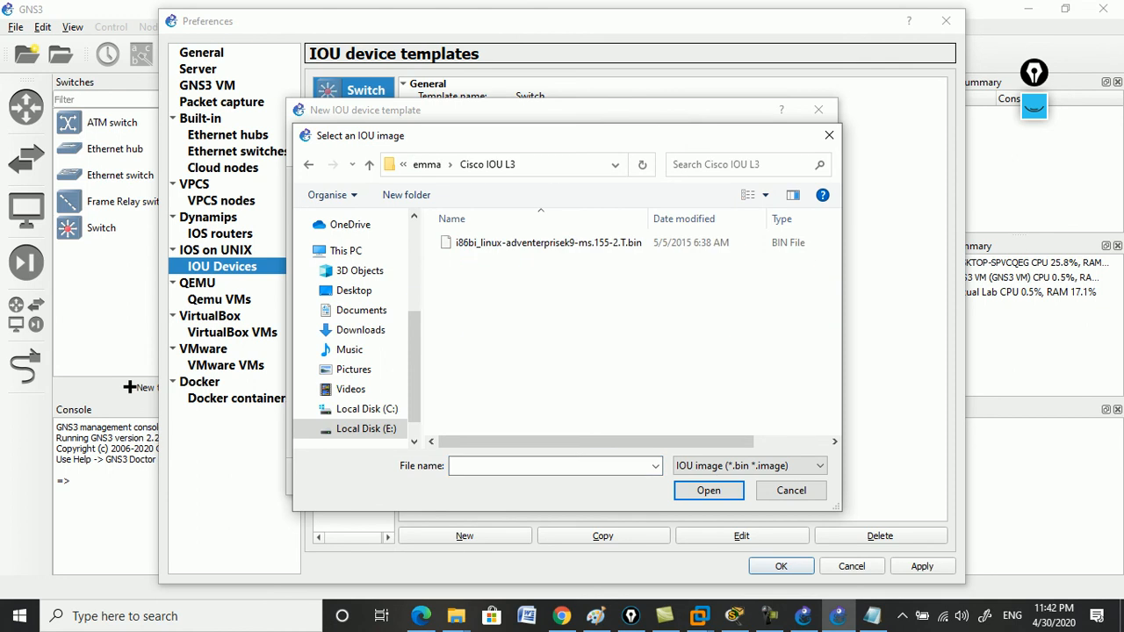
left_click(527, 243)
left_click(709, 490)
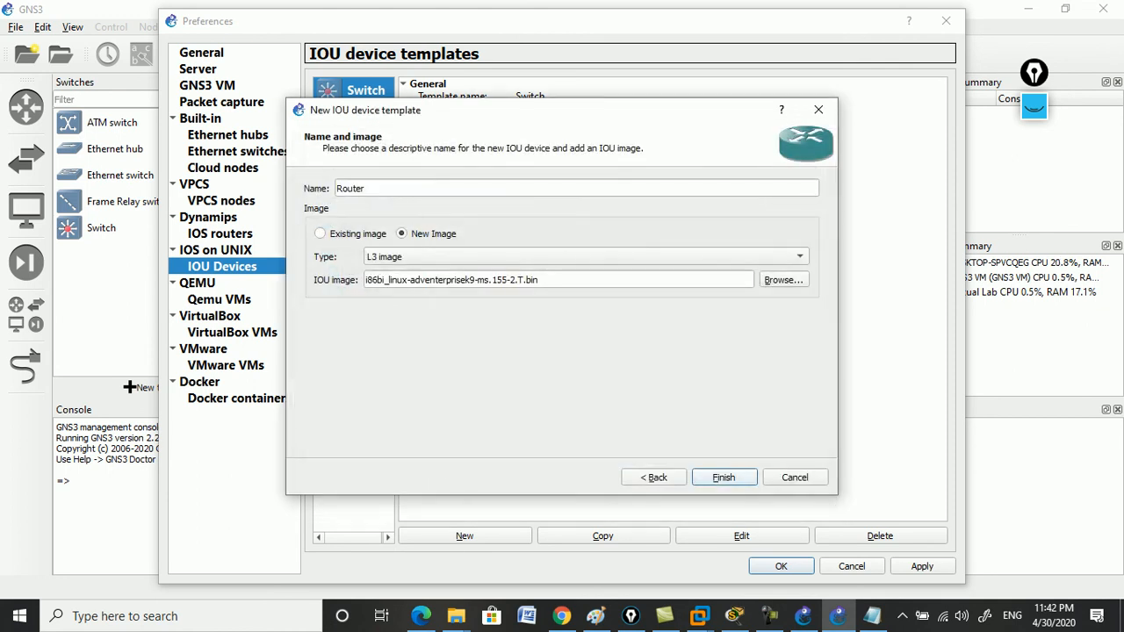
left_click(723, 474)
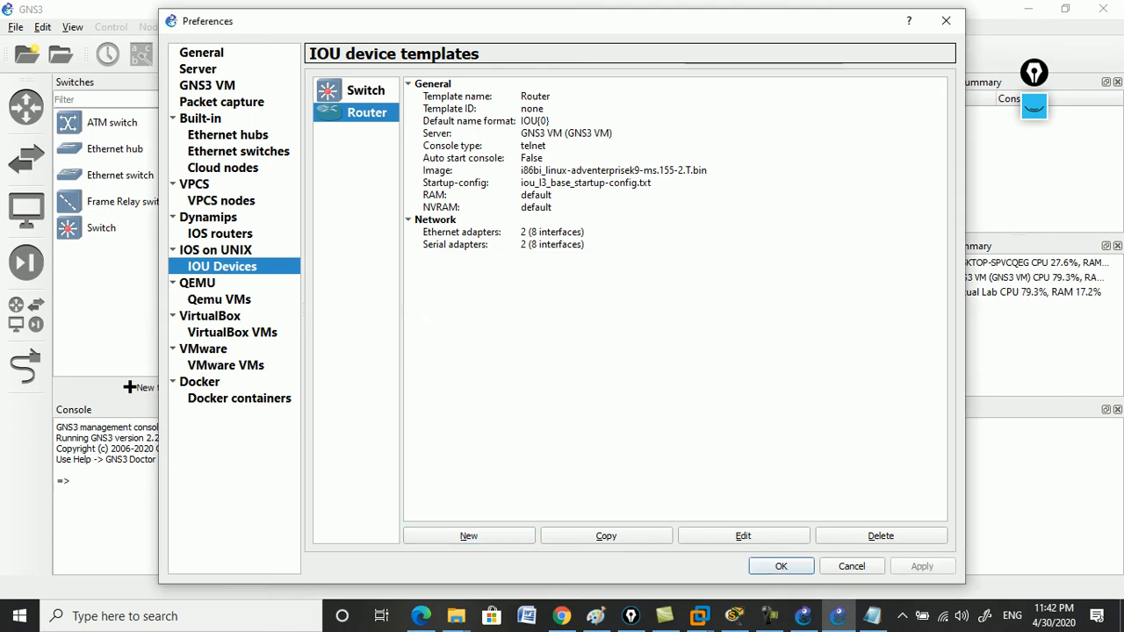
Close the preferences and create a new blank project named 'Lab1'.
left_click(781, 566)
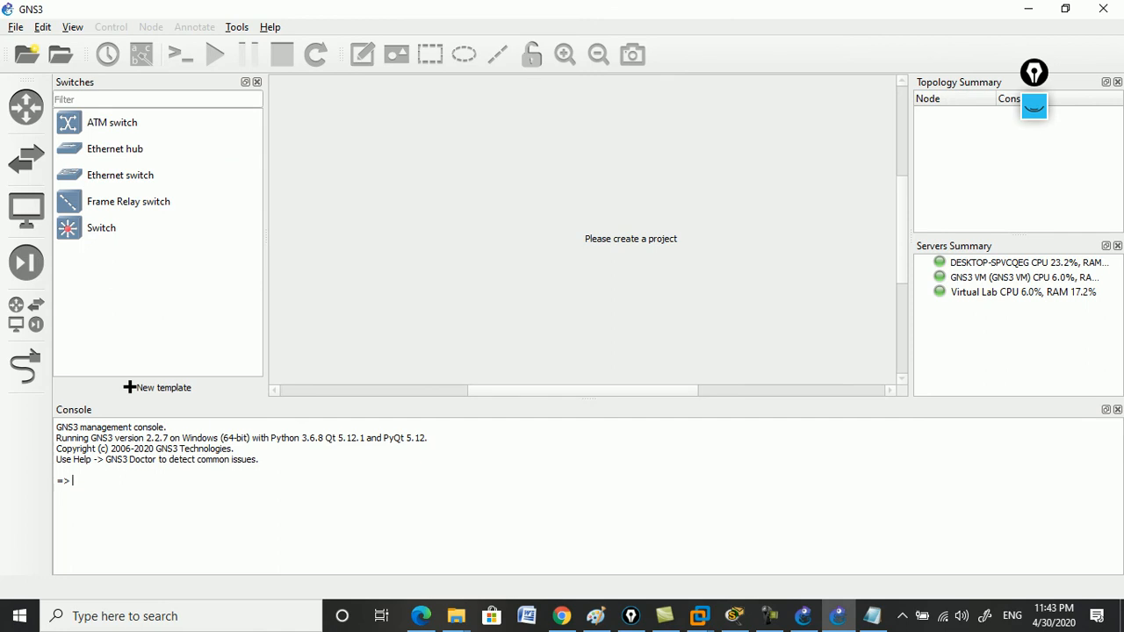
left_click(16, 27)
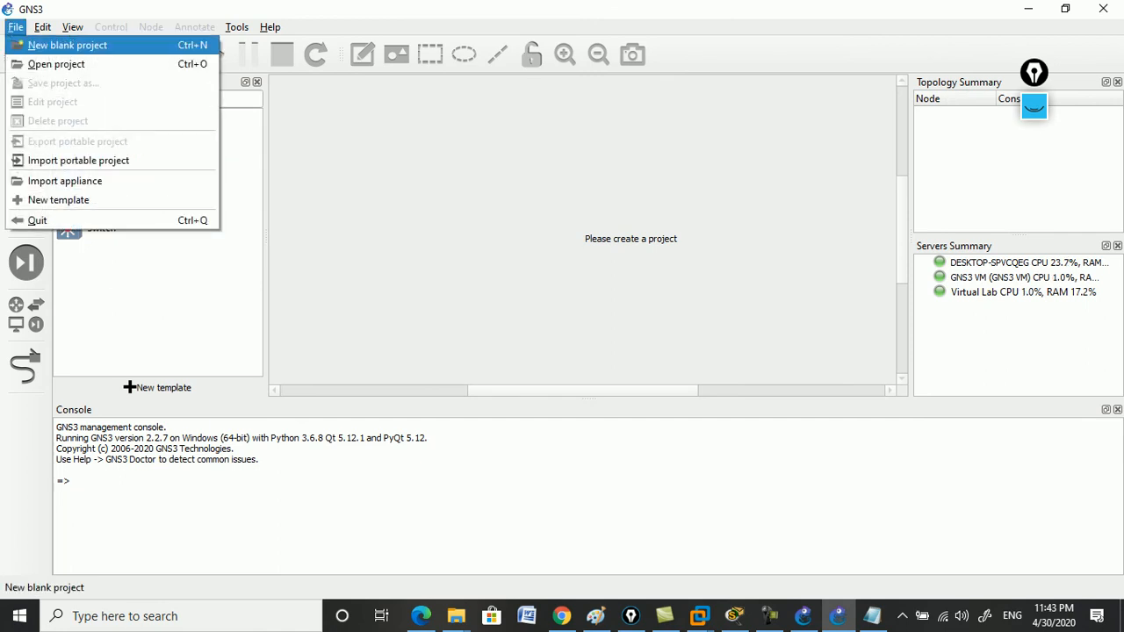
left_click(67, 46)
left_click(452, 257)
key("BackSpace")
key("BackSpace")
key("BackSpace")
key("BackSpace")
key("BackSpace")
key("BackSpace")
key("BackSpace")
key("BackSpace")
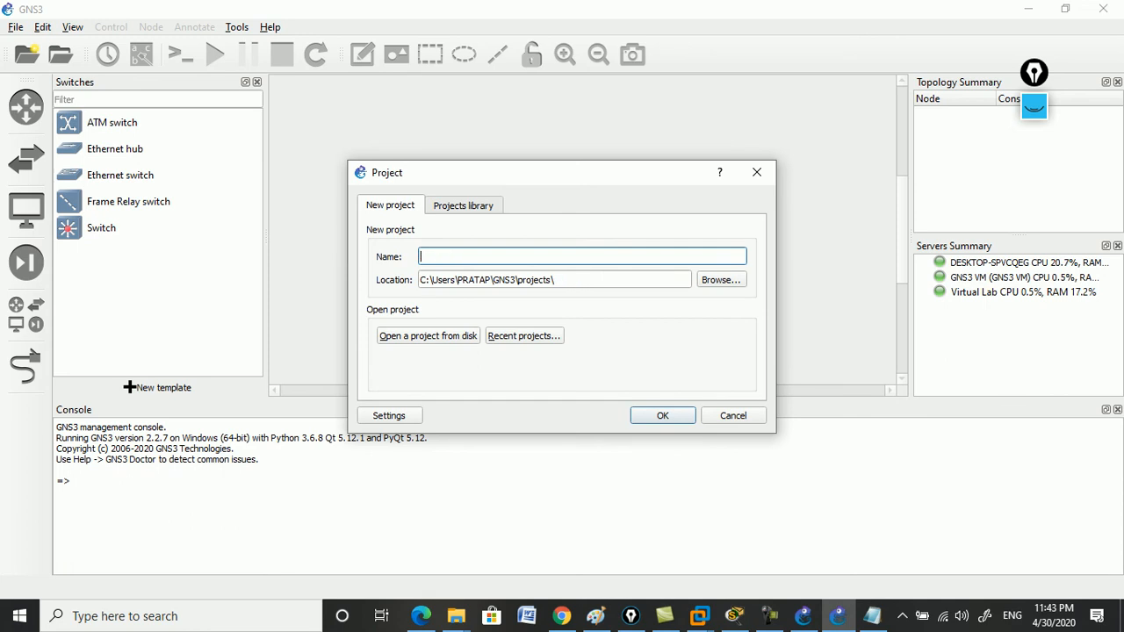
type("Lab1")
key("Return")
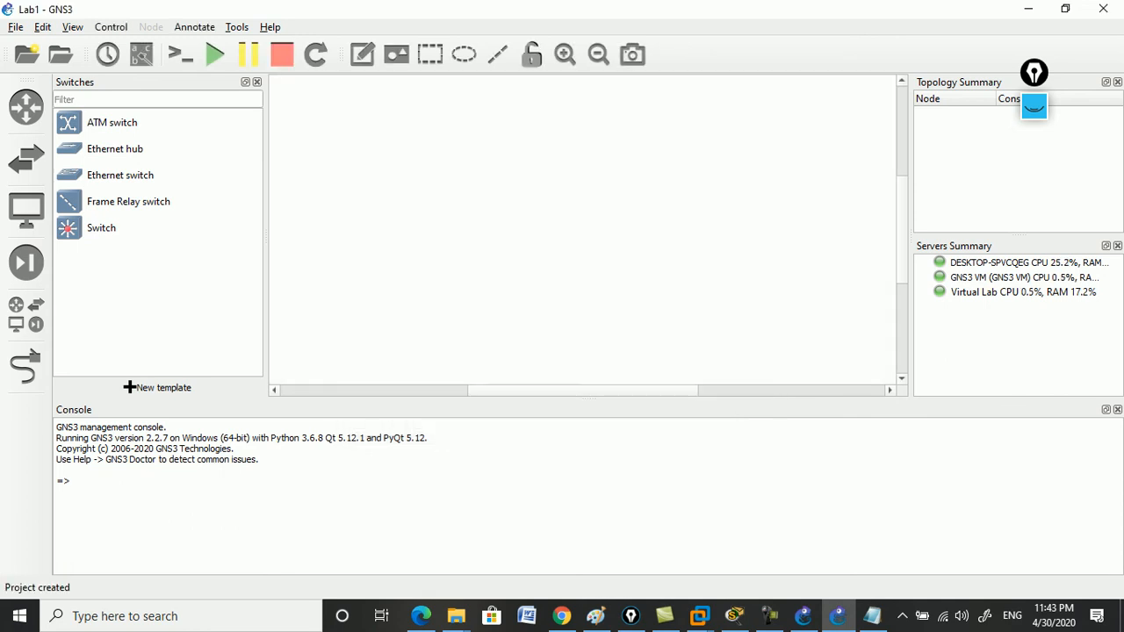
Place a Router node above a Switch node on the canvas.
left_click(256, 82)
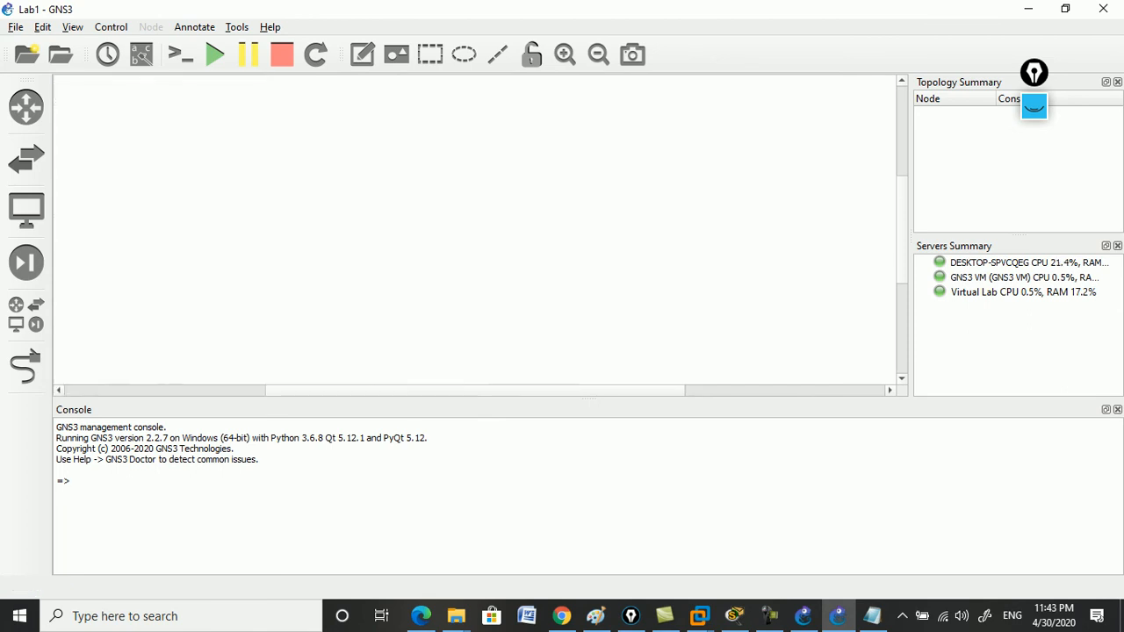
left_click(26, 107)
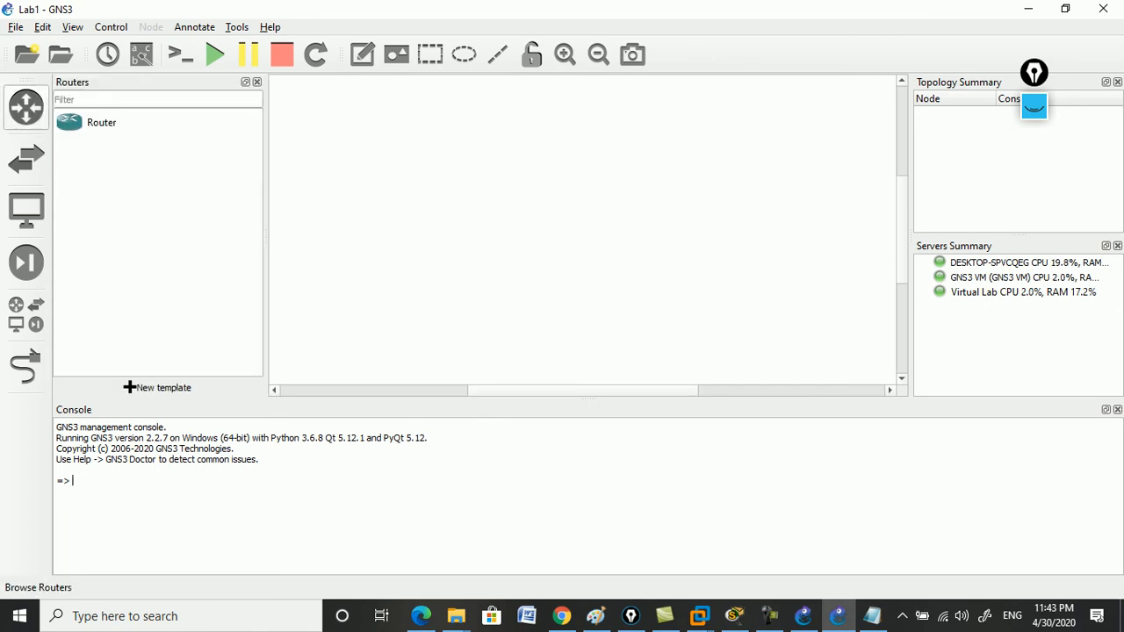
left_click(101, 123)
left_click_drag(102, 122, 459, 130)
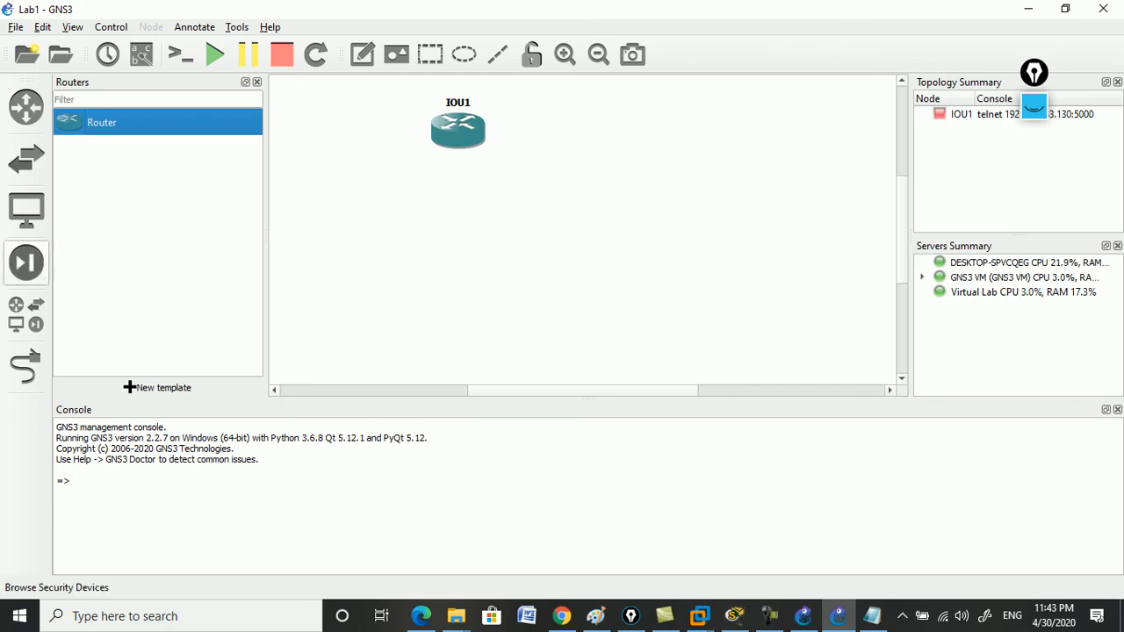
left_click(26, 159)
left_click_drag(101, 227, 478, 252)
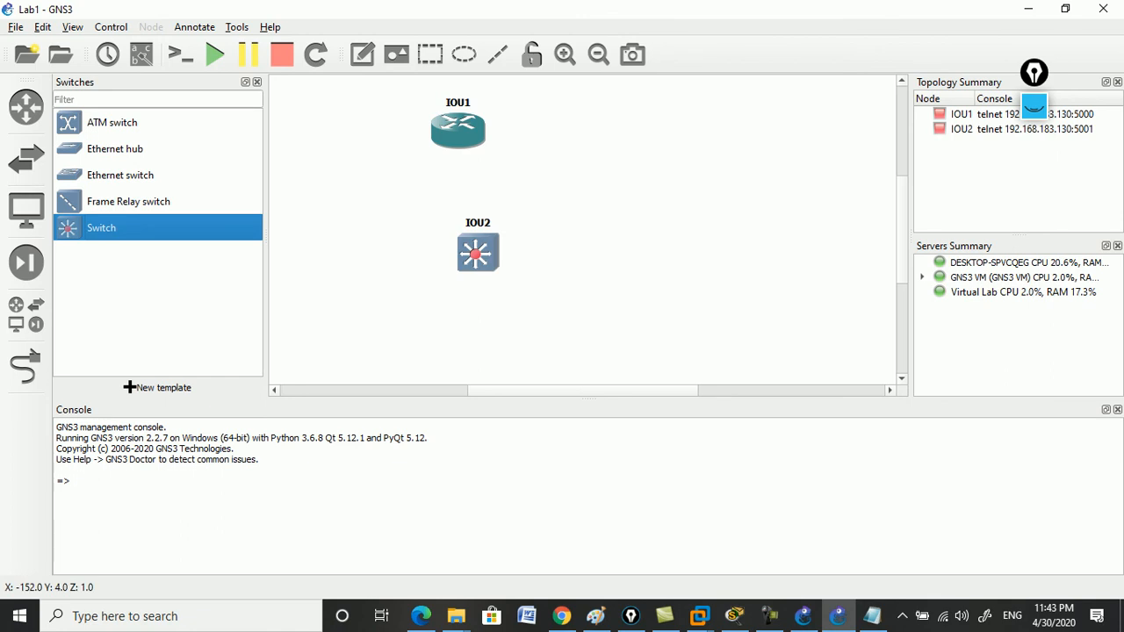
left_click(257, 82)
Rename the router to R1 and the switch to R2, nudging R2 into position.
left_click(350, 102)
key("ctrl+n")
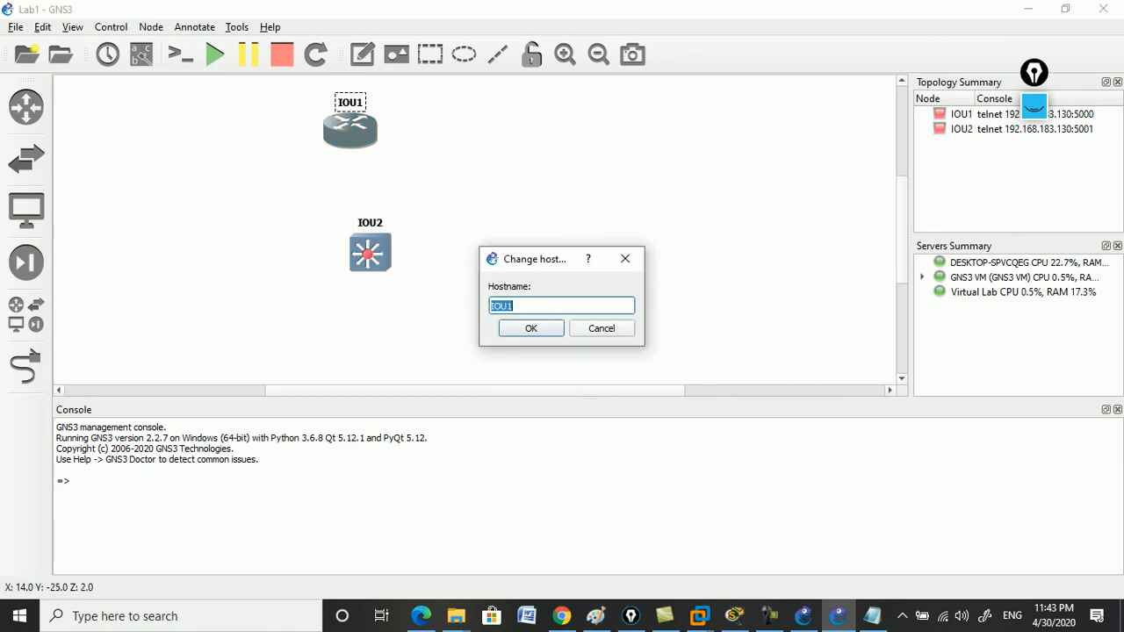
type("R1")
key("Return")
double_click(370, 223)
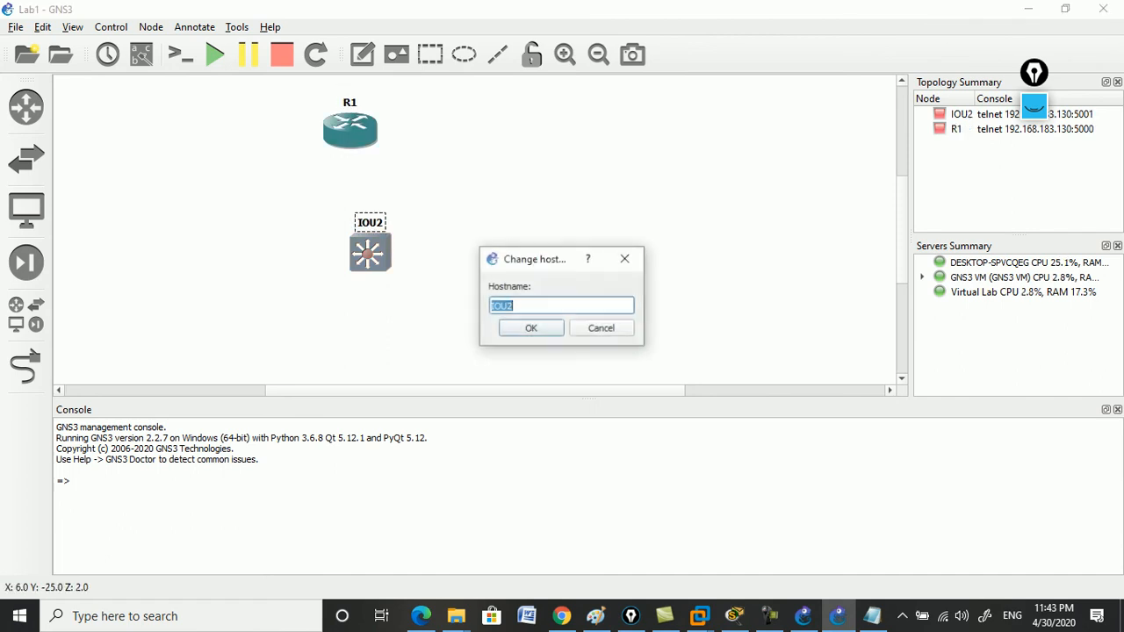
type("R2")
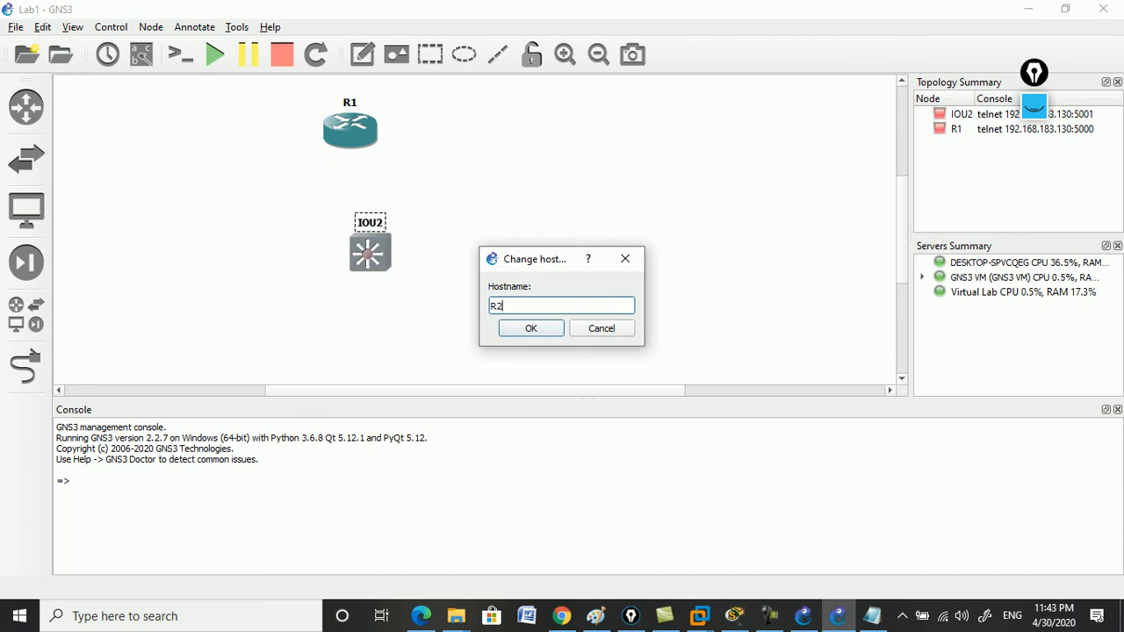
key("Return")
left_click_drag(369, 253, 341, 272)
Link R1 Ethernet0/0 to R2 Ethernet0/0.
left_click(26, 367)
left_click(358, 138)
left_click(395, 146)
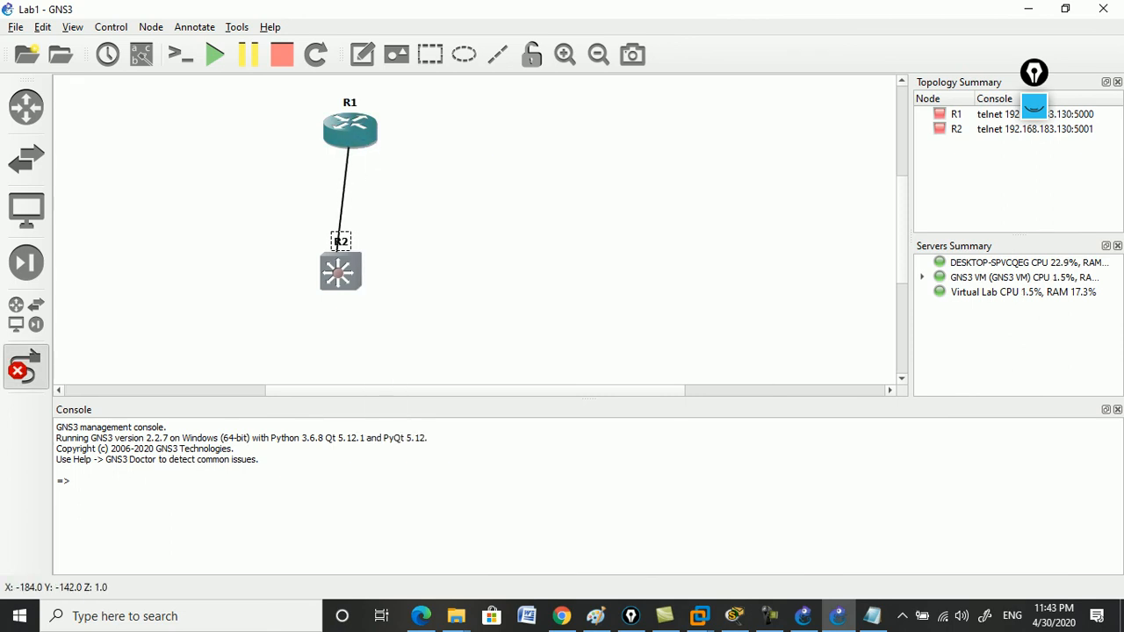
left_click(339, 268)
left_click(385, 276)
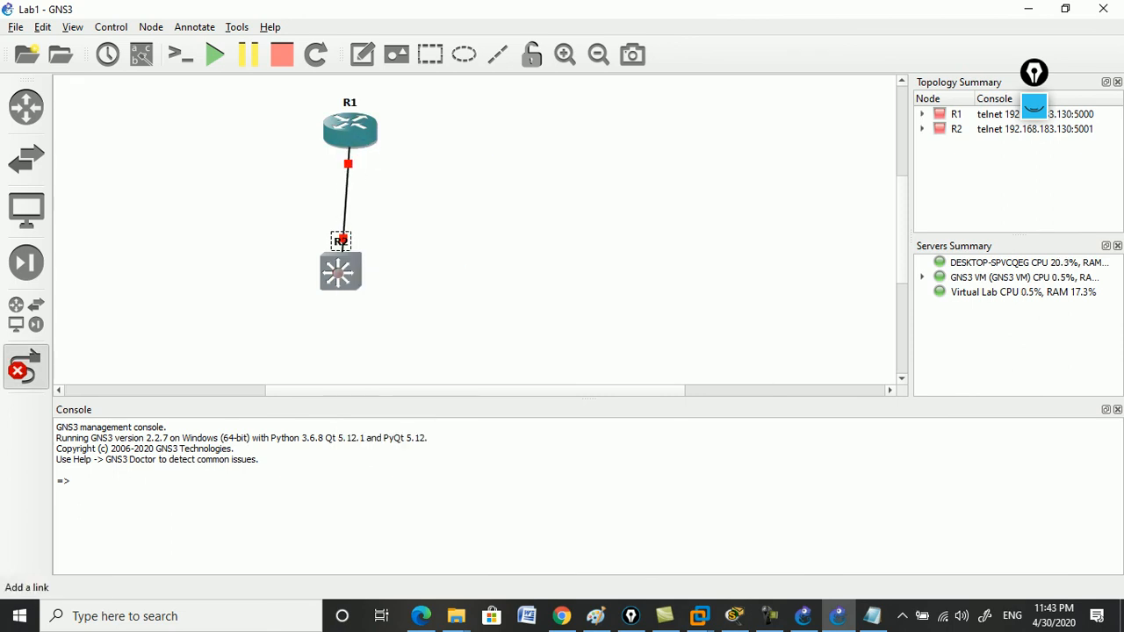
Stop link drawing, nudge router R1 slightly up-left, and start R1.
left_click(26, 367)
left_click_drag(348, 129, 342, 121)
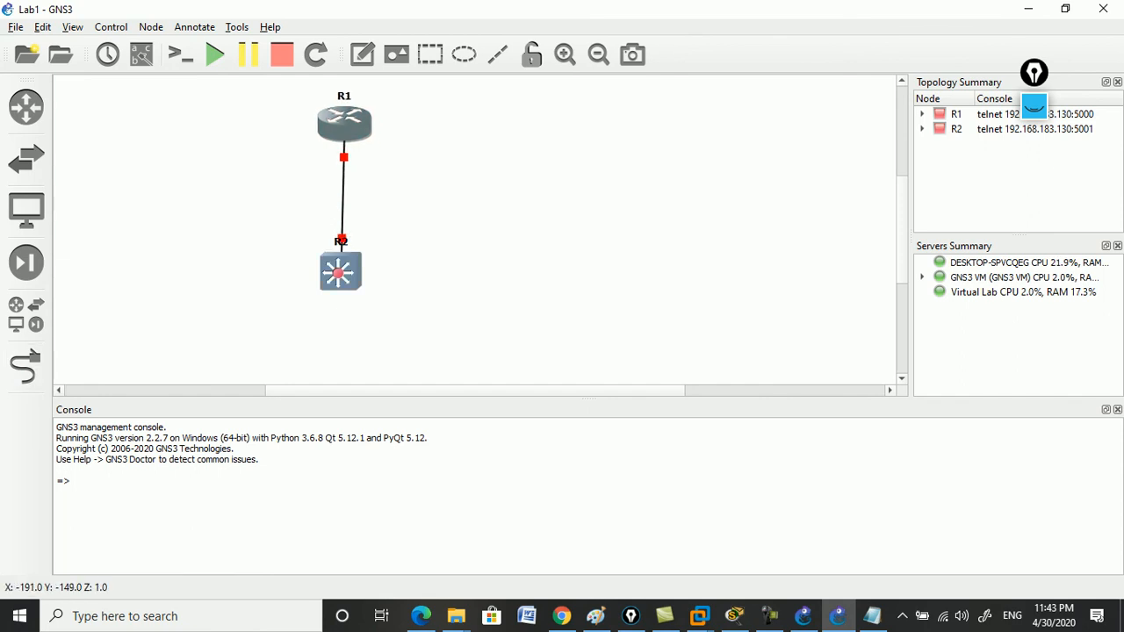
right_click(341, 121)
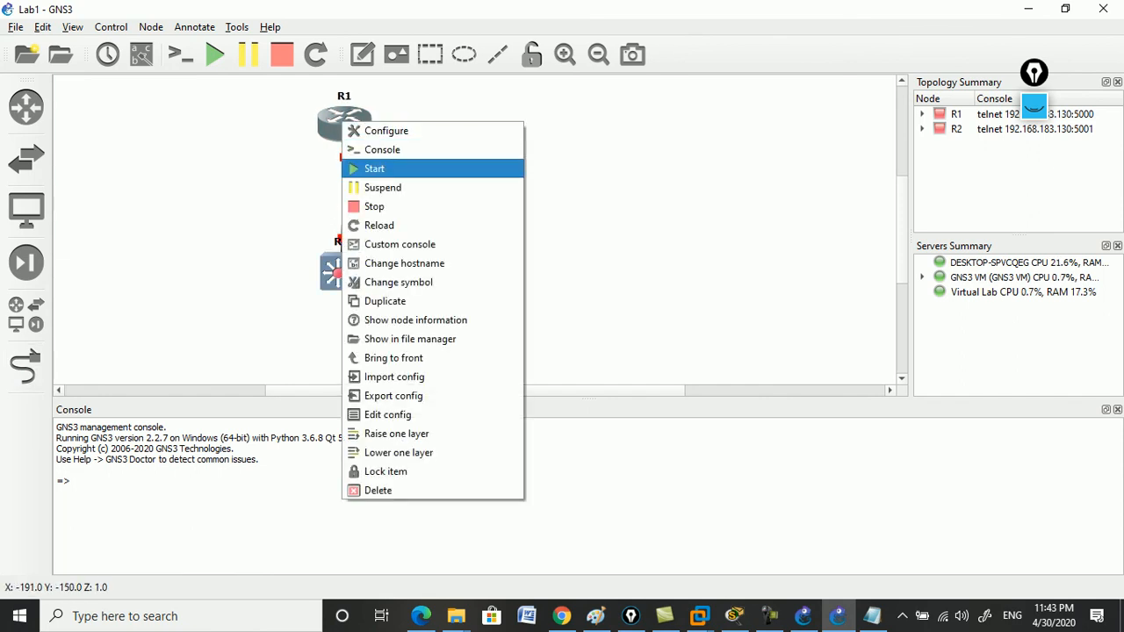
left_click(374, 168)
Start switch R2 and show the e0/0 interface labels on the R1–R2 link.
right_click(340, 268)
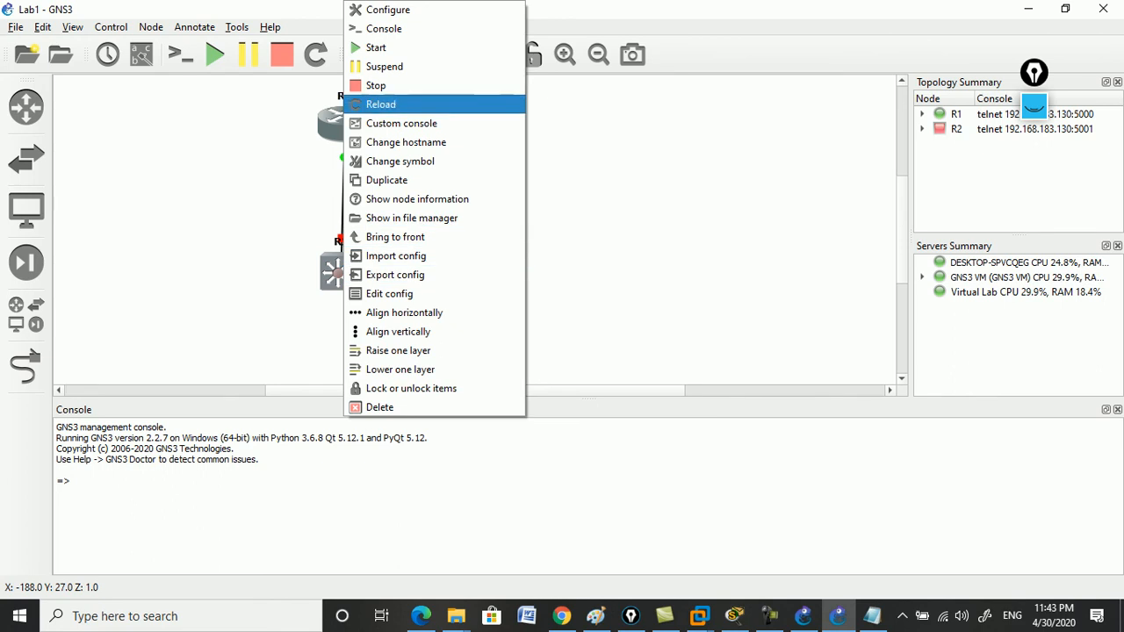
left_click(382, 46)
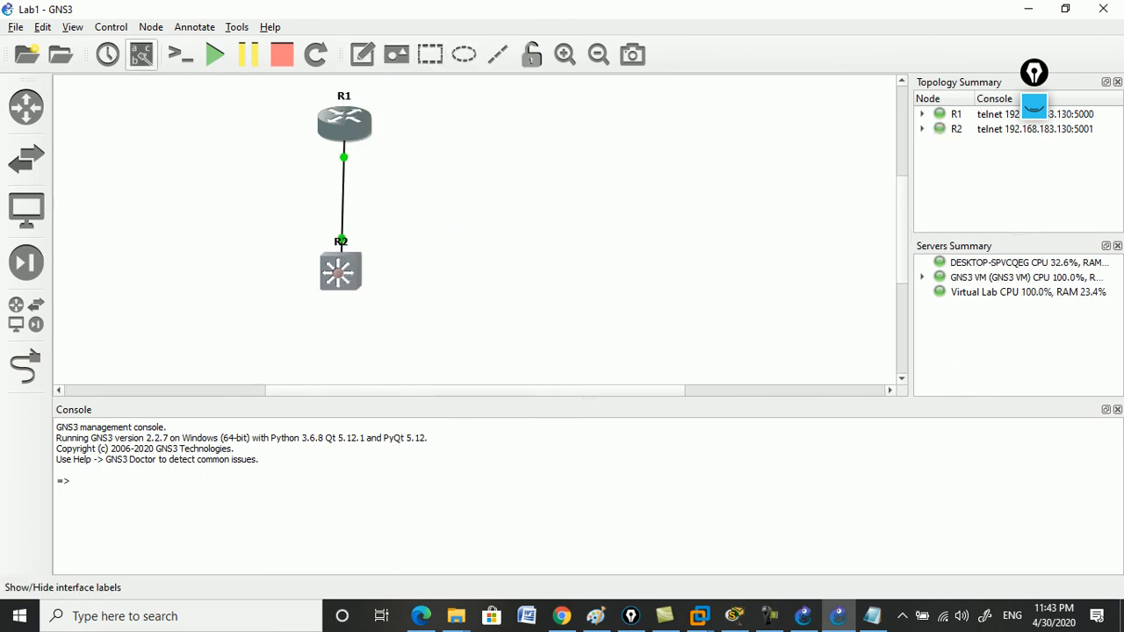
left_click(141, 55)
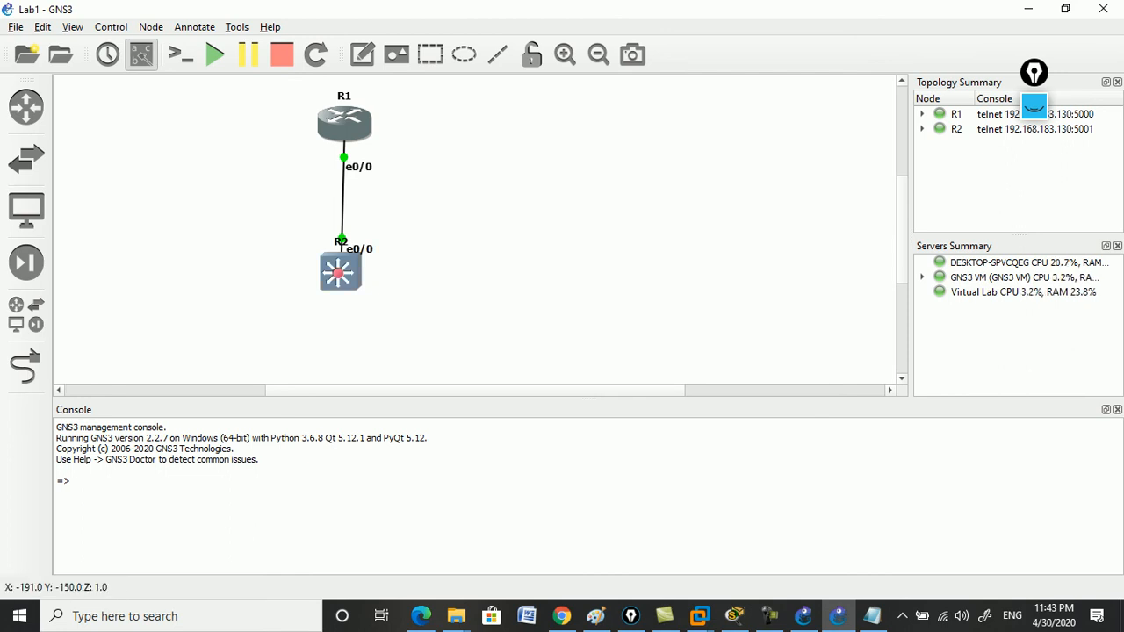
Open R1's console and enter global configuration mode with 'conf t'.
double_click(344, 124)
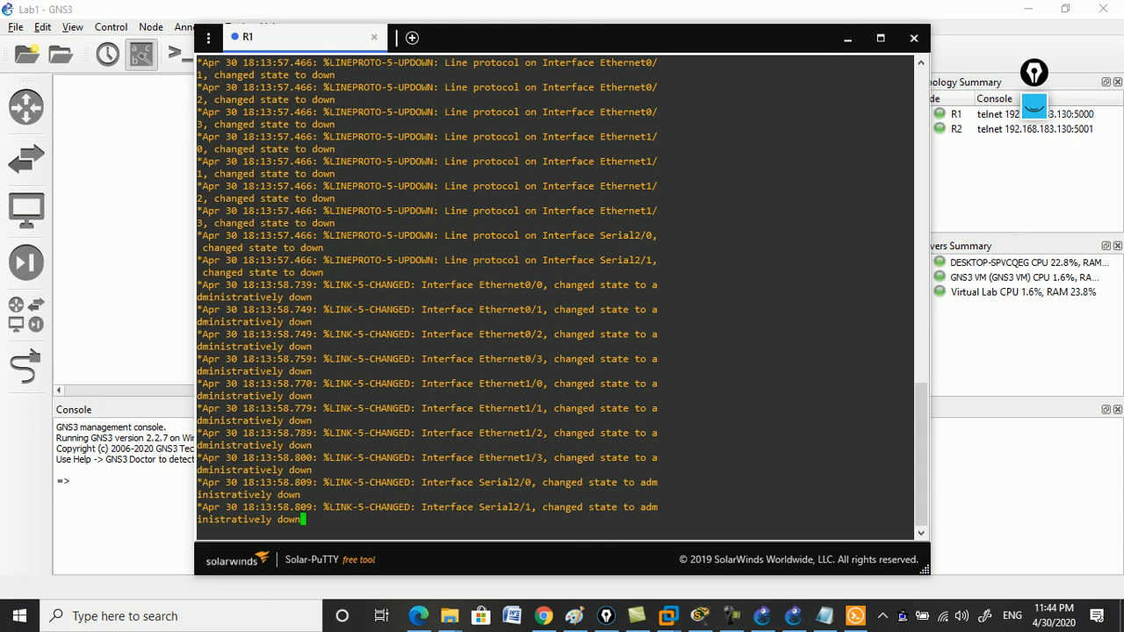
key("Return")
key("Return")
key("Return")
key("Return")
key("Return")
key("Return")
key("Return")
key("Return")
type("conf t")
key("Return")
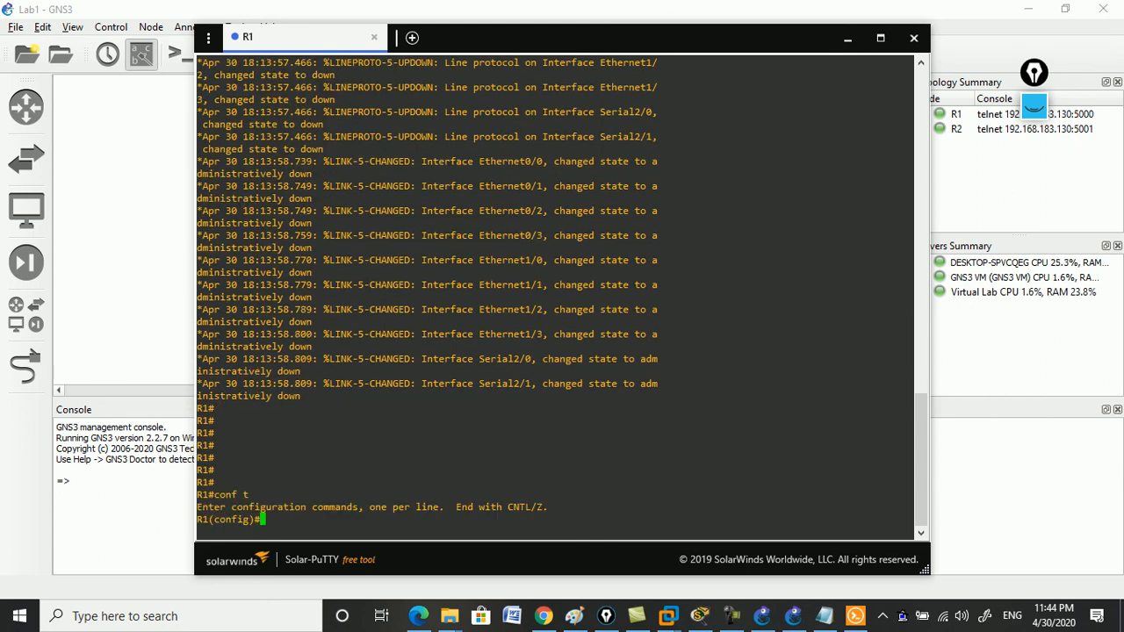
key("alt+Tab")
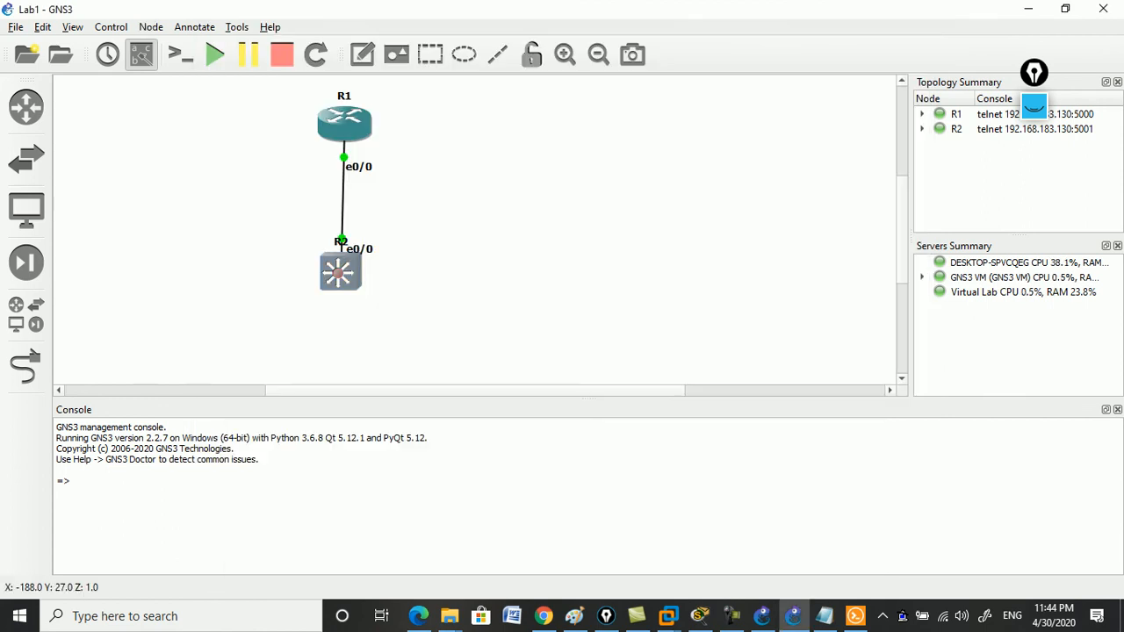
Open R2's console, enter 'conf t', then minimize Solar-PuTTY to show the topology.
double_click(341, 272)
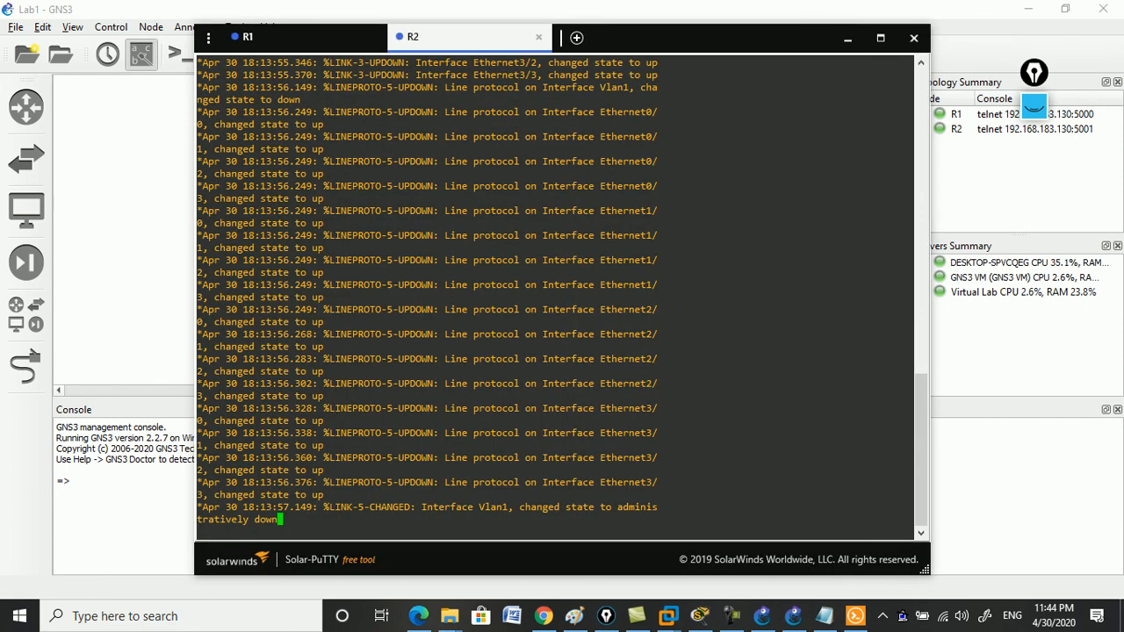
key("Return")
key("Return")
key("Return")
key("Return")
key("Return")
key("Return")
type("c")
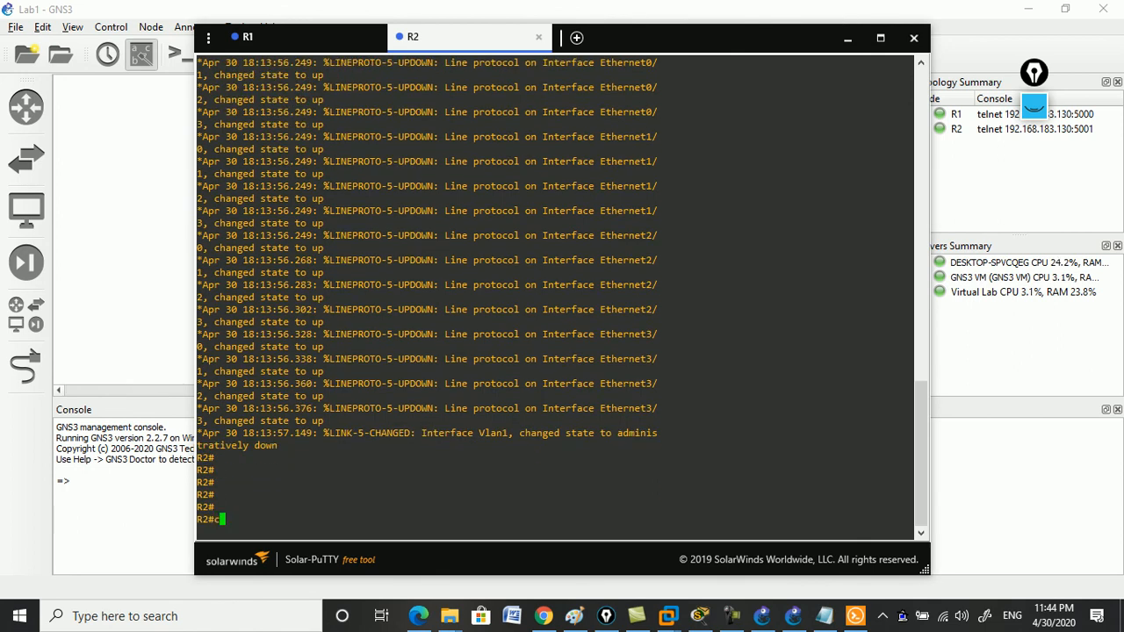
type("onf t")
key("Return")
key("Return")
key("Return")
key("Return")
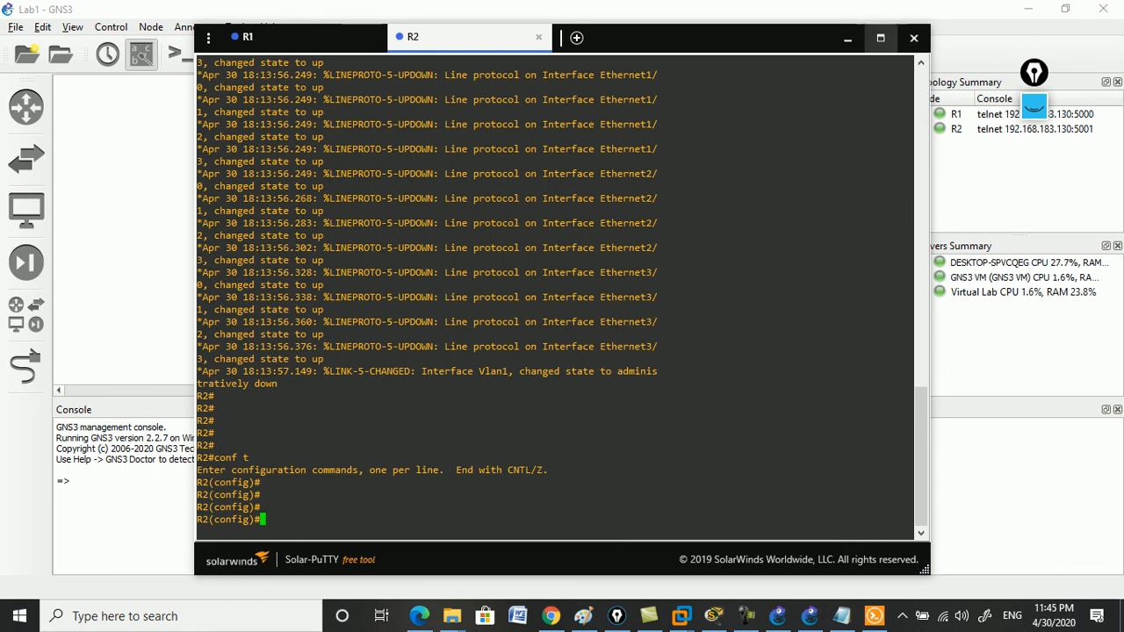
left_click(847, 38)
left_click(1033, 106)
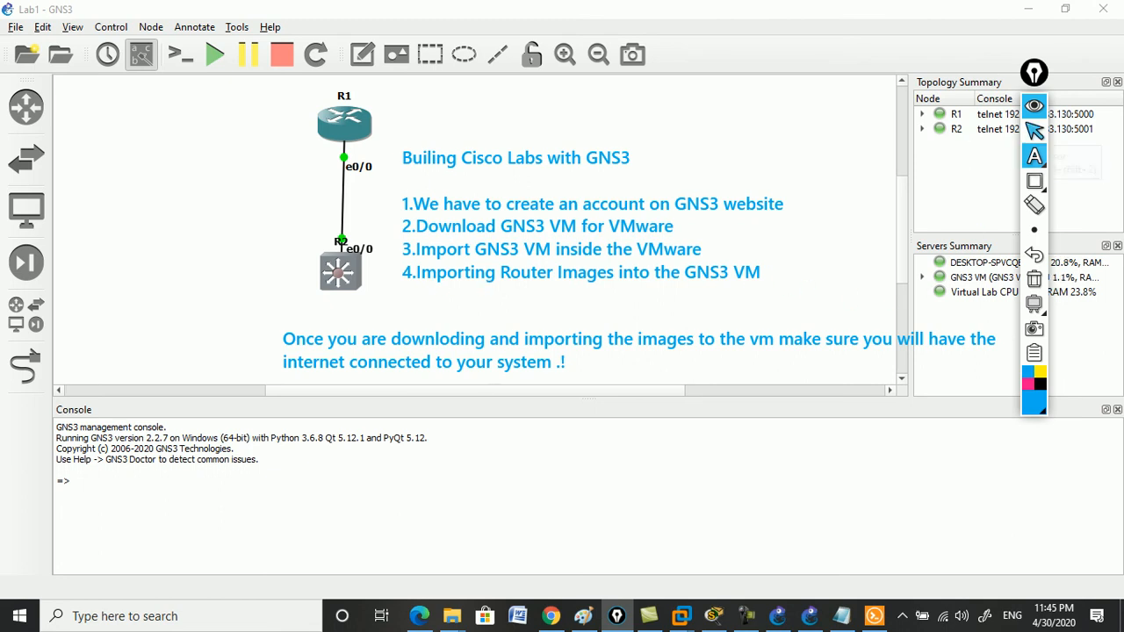
left_click(1035, 105)
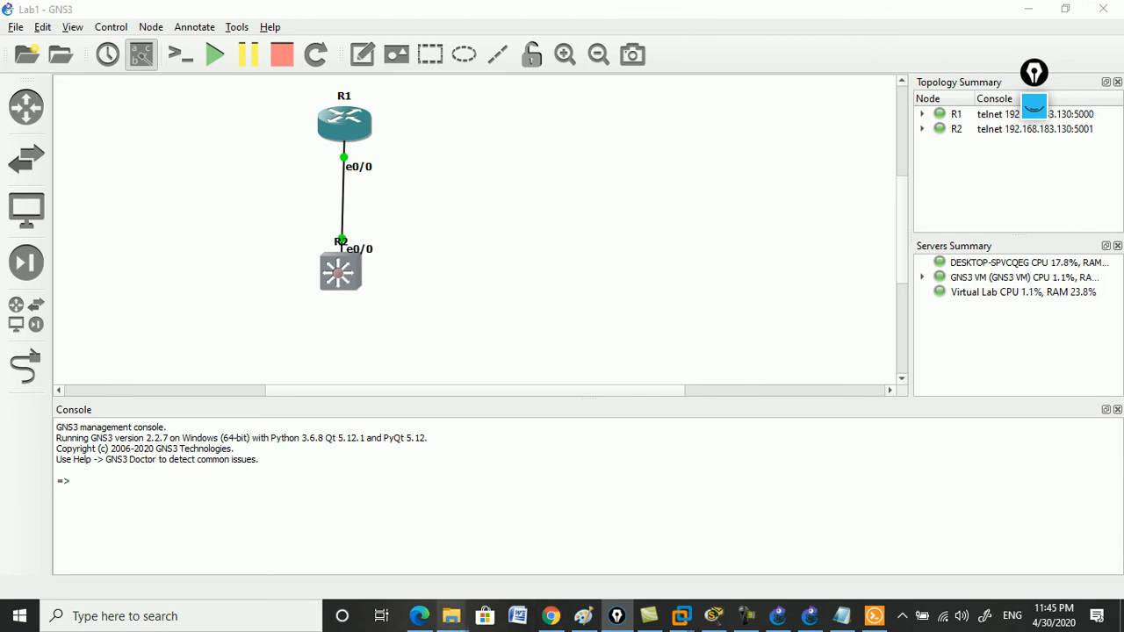
mouse_move(451, 615)
left_click(514, 540)
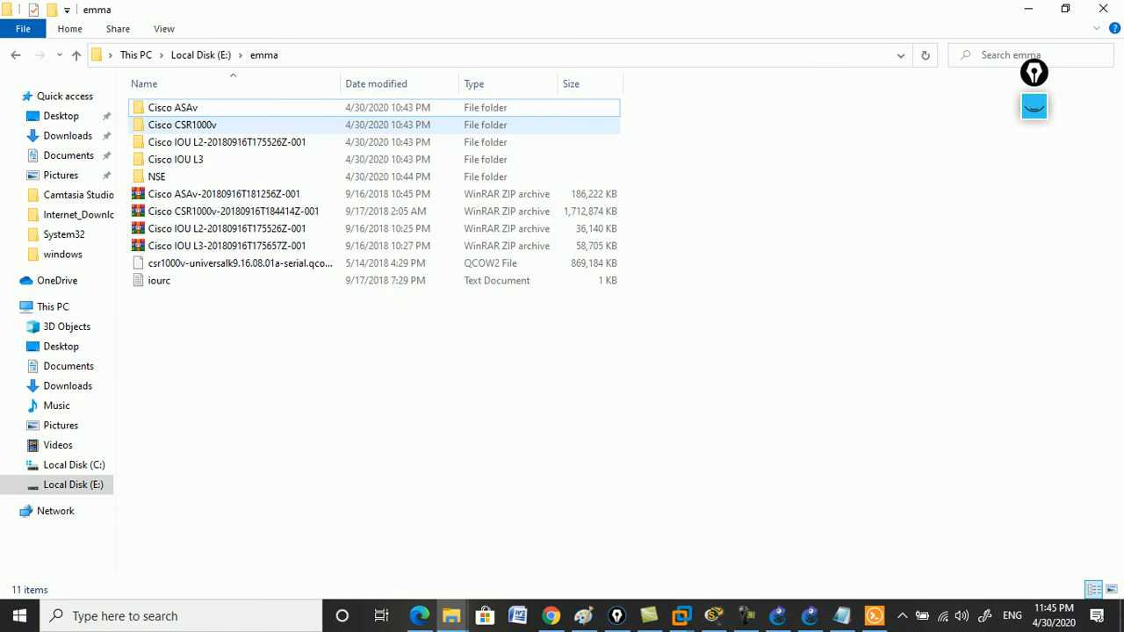
Confirm the Cisco IOU L2 and L3 folders total 265 MB, then minimize File Explorer.
left_click(227, 142)
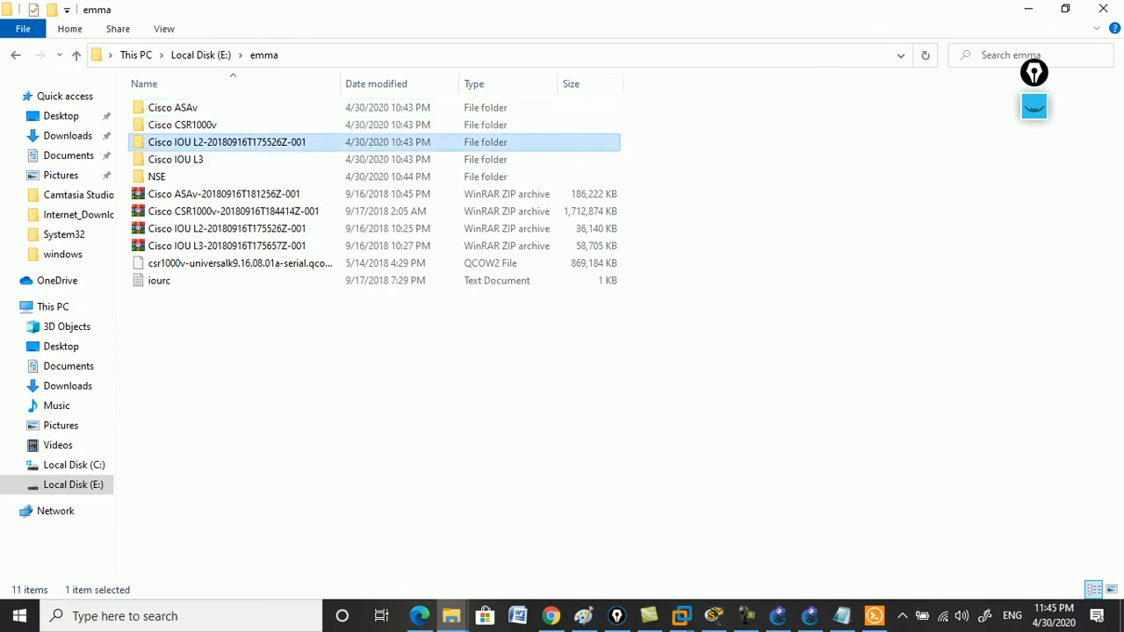
left_click(193, 159, "ctrl")
right_click(208, 158)
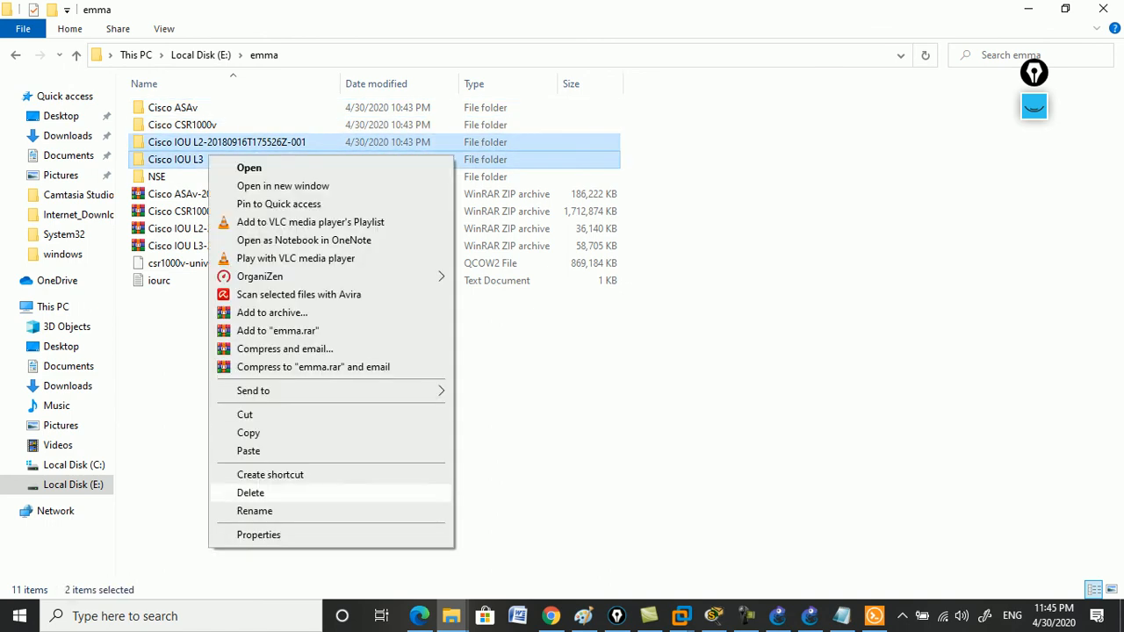
left_click(258, 535)
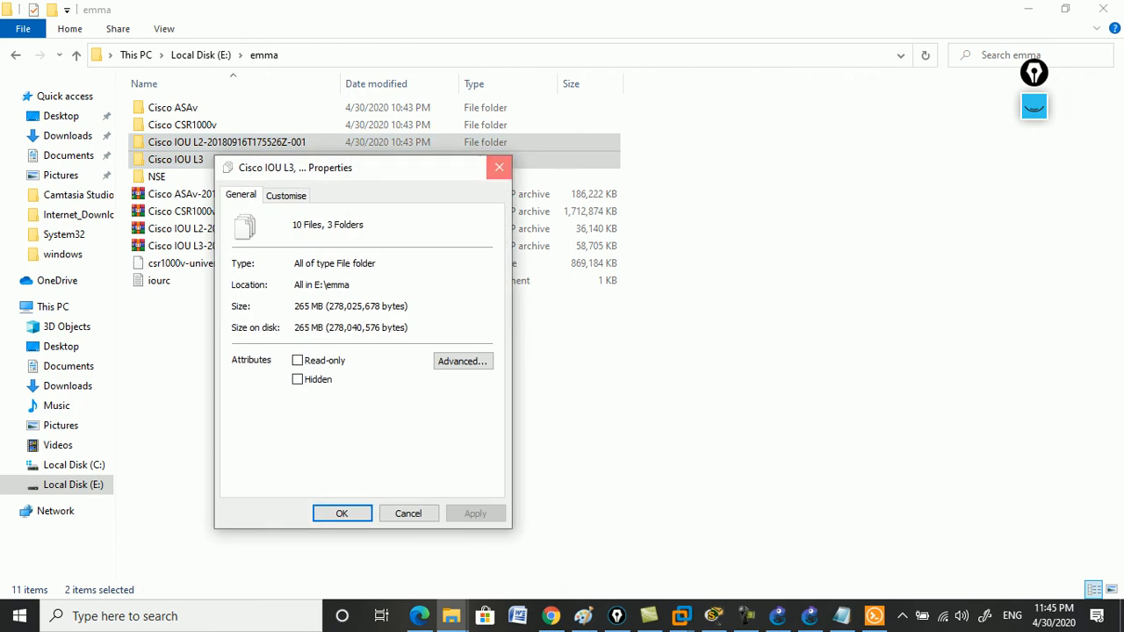
left_click(499, 167)
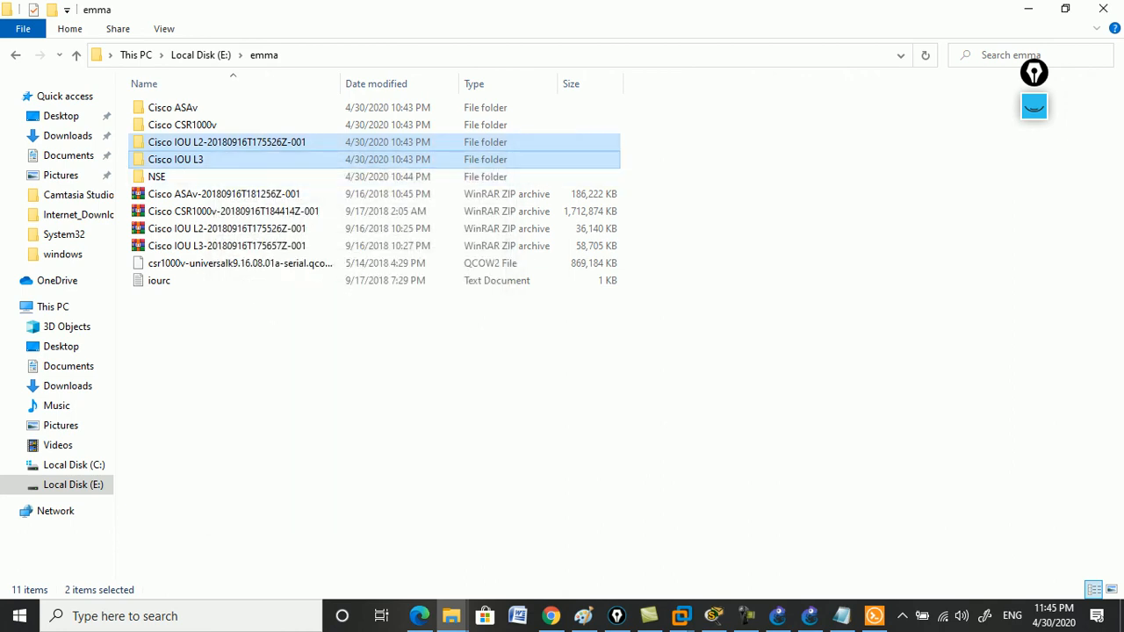
left_click(1028, 9)
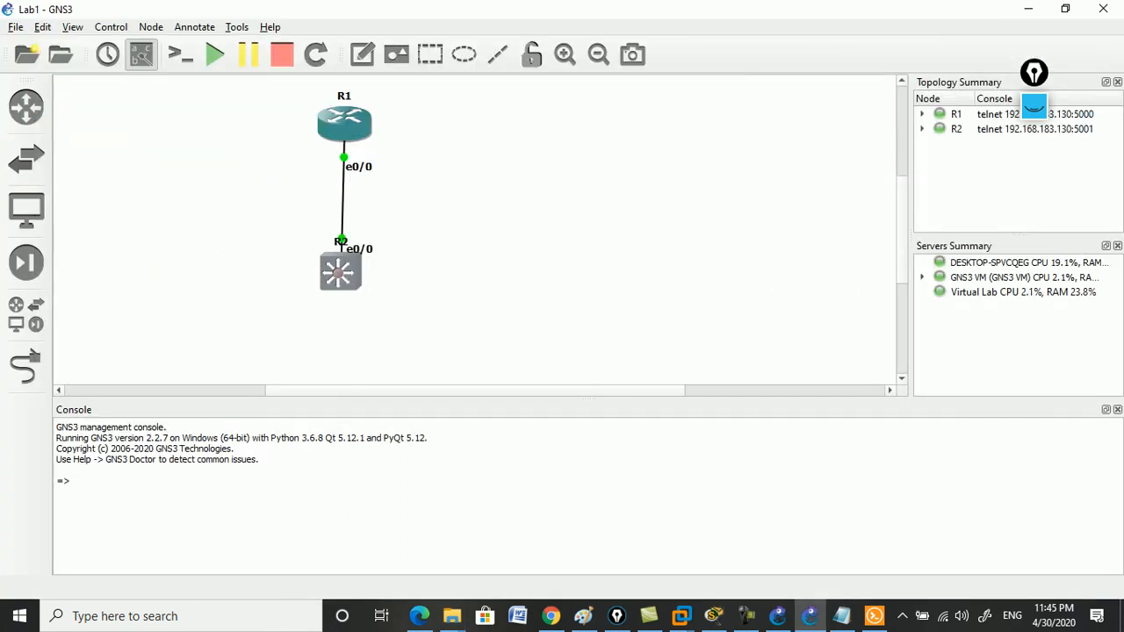
left_click(843, 617)
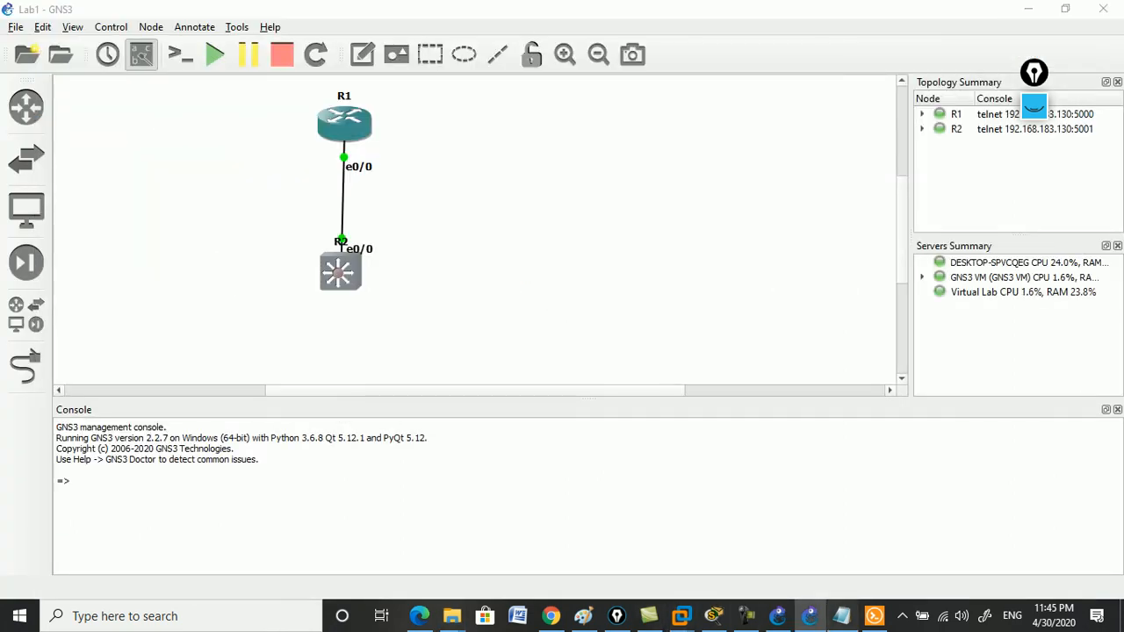
left_click(843, 173)
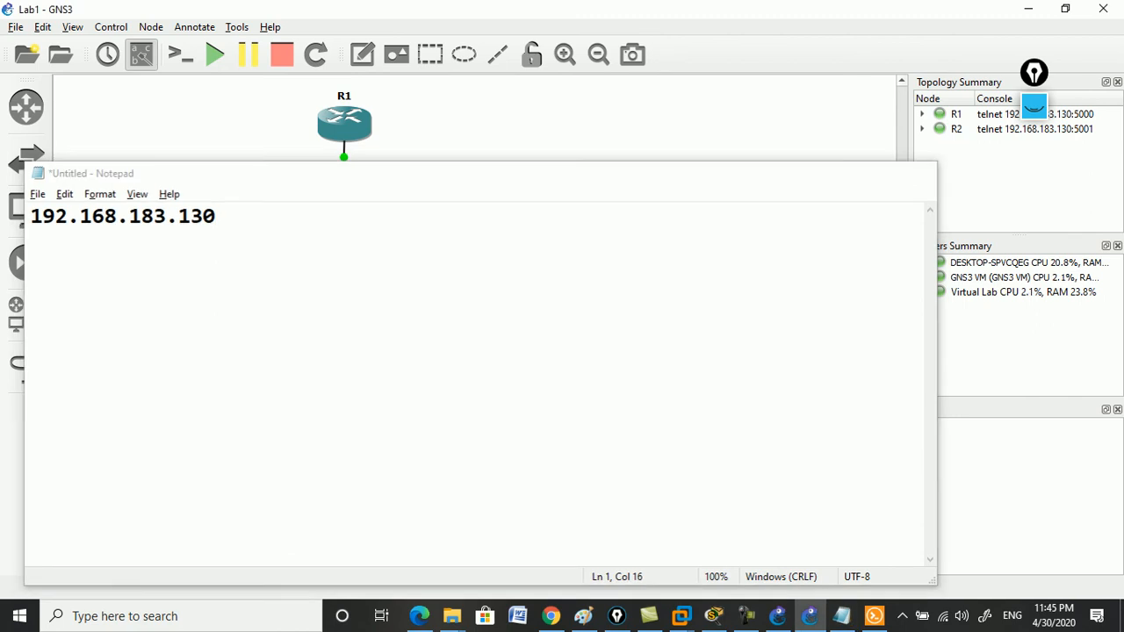
left_click(420, 617)
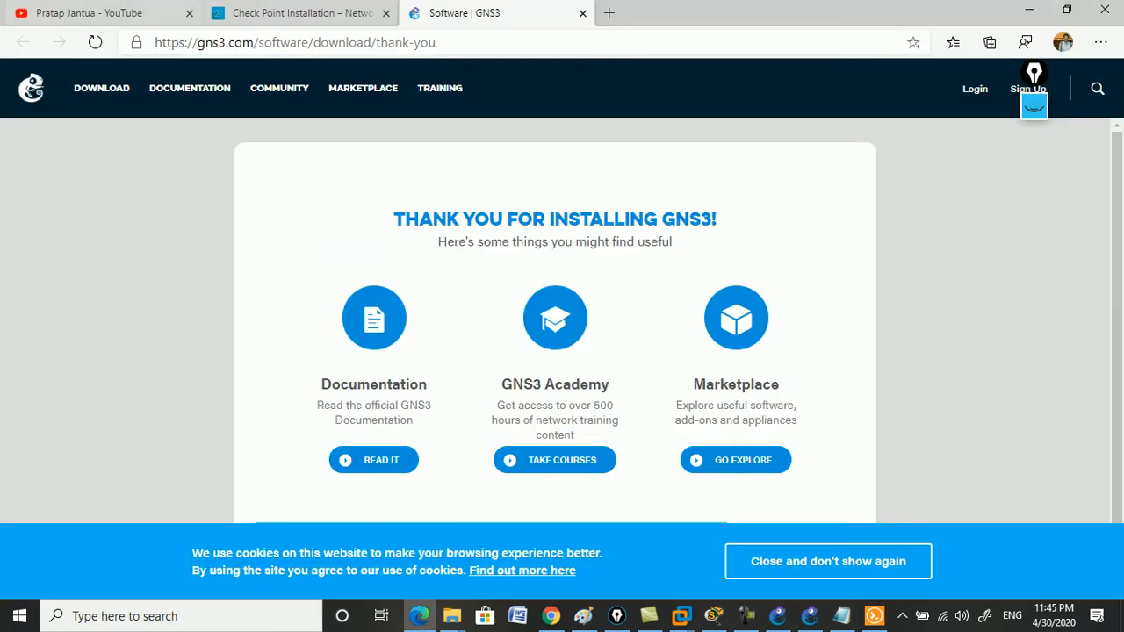
left_click(303, 13)
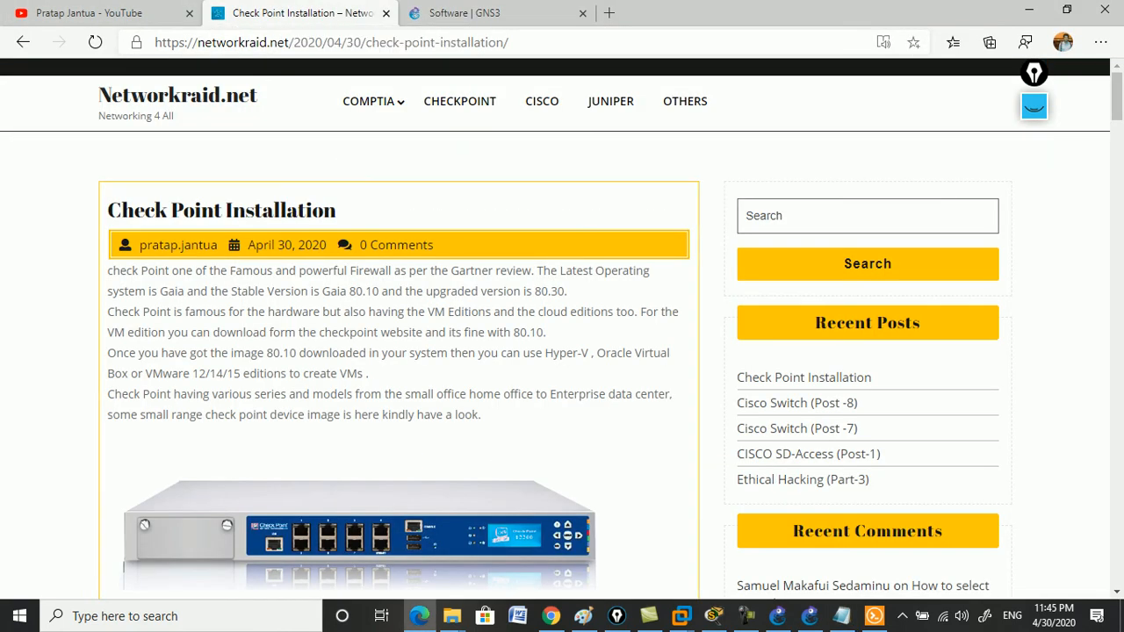
scroll(562, 334, "down", 20)
scroll(562, 333, "down", 20)
scroll(562, 334, "up", 2)
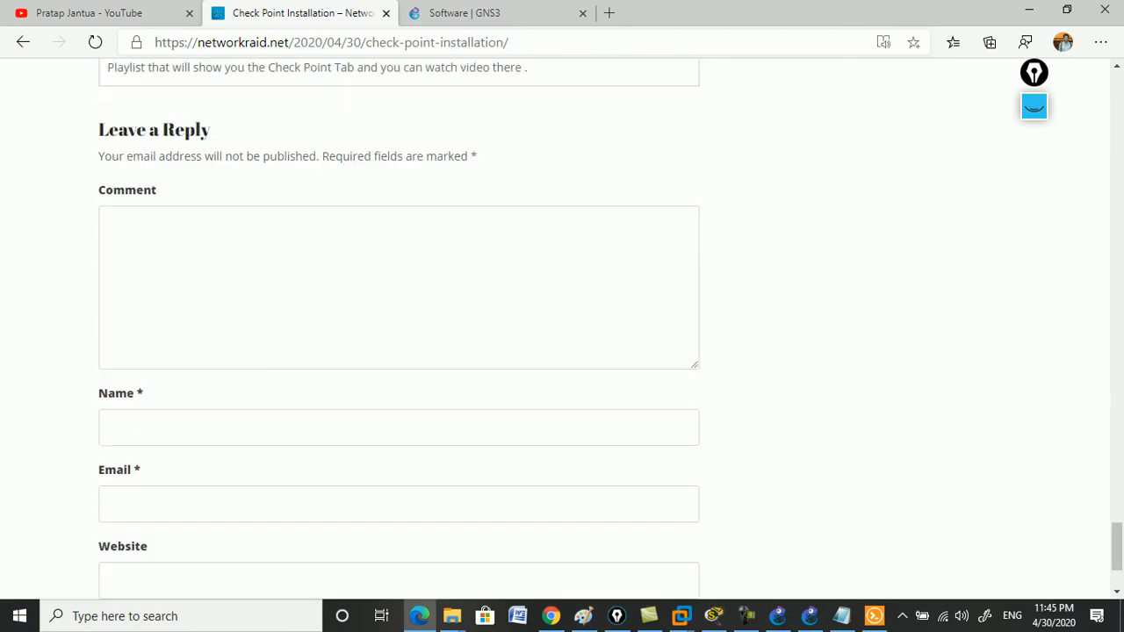
left_click(399, 288)
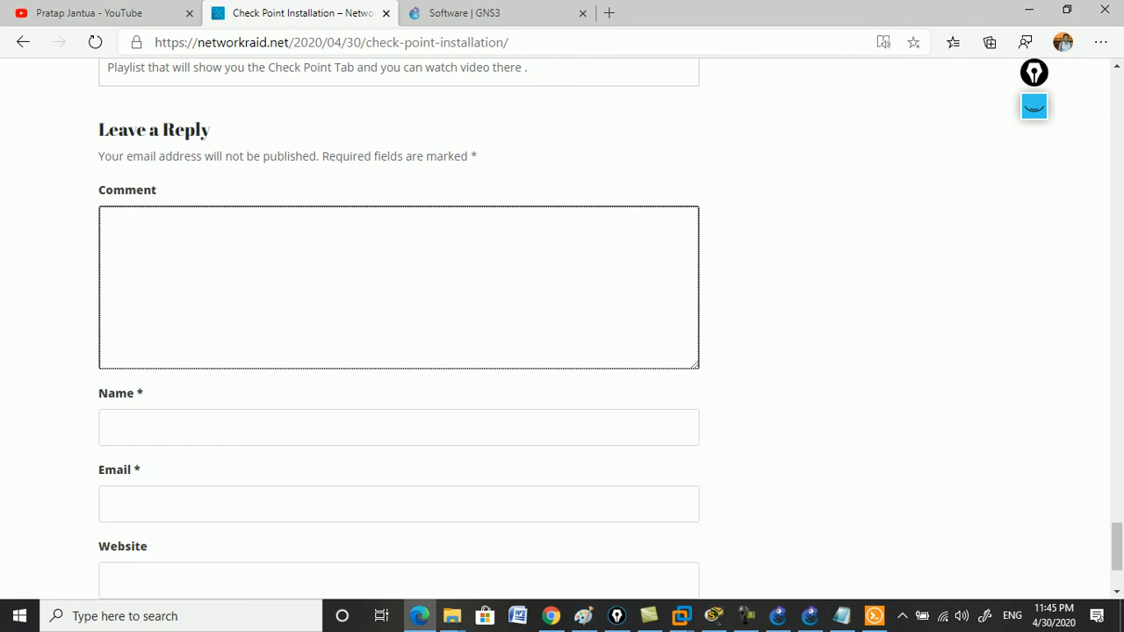
scroll(562, 334, "down", 2)
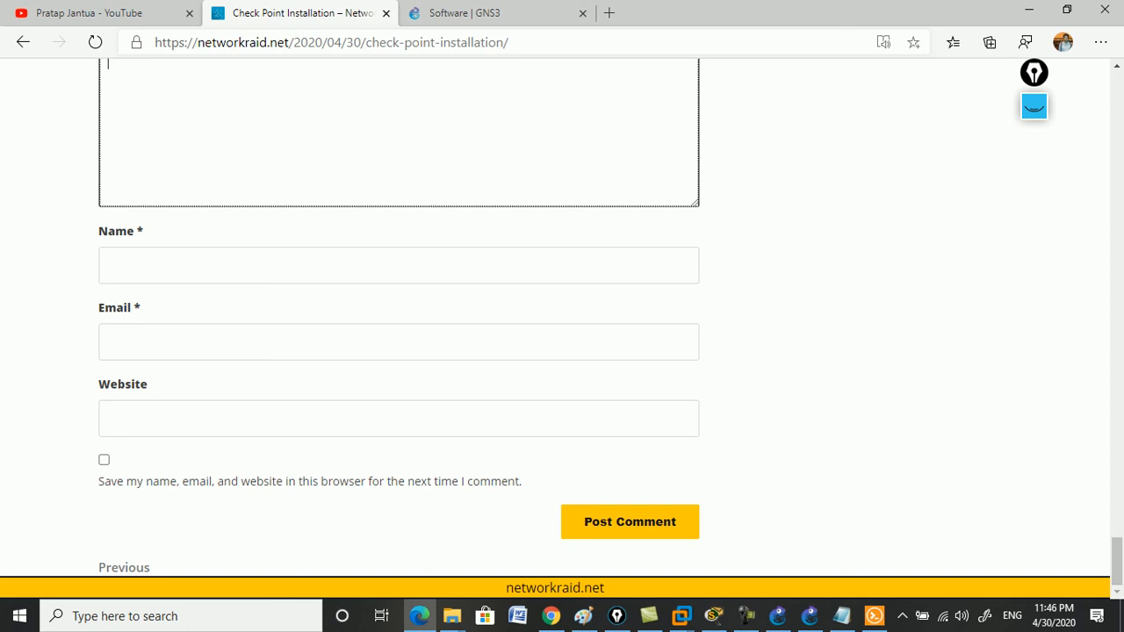
left_click(1030, 10)
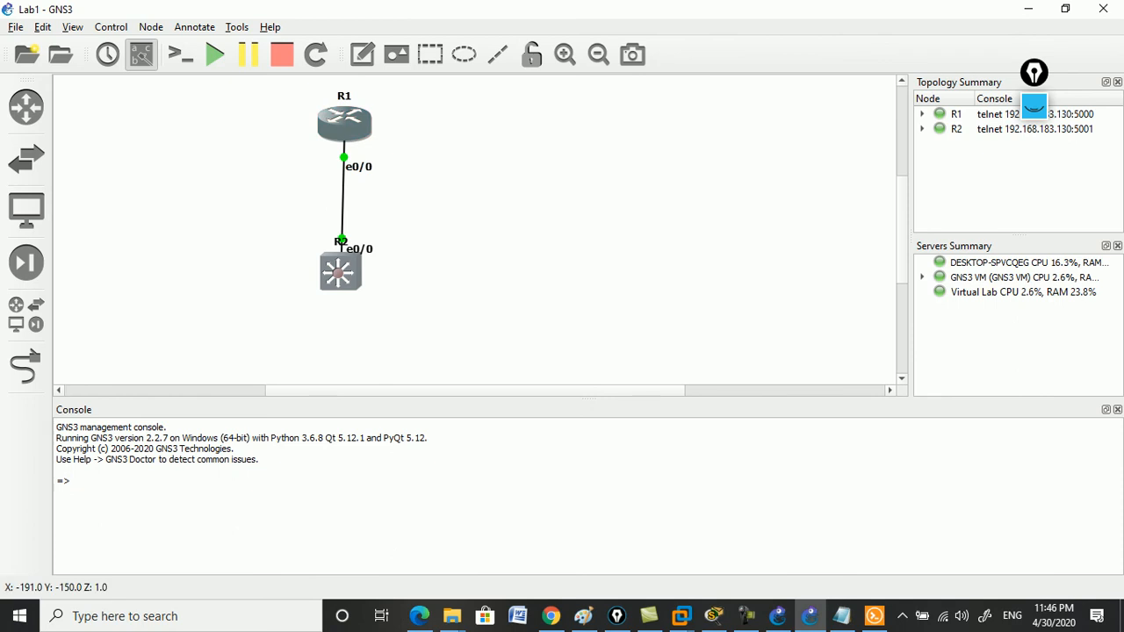
Stop the nodes from router R1's menu, then dismiss switch R2's menu unchanged.
right_click(350, 129)
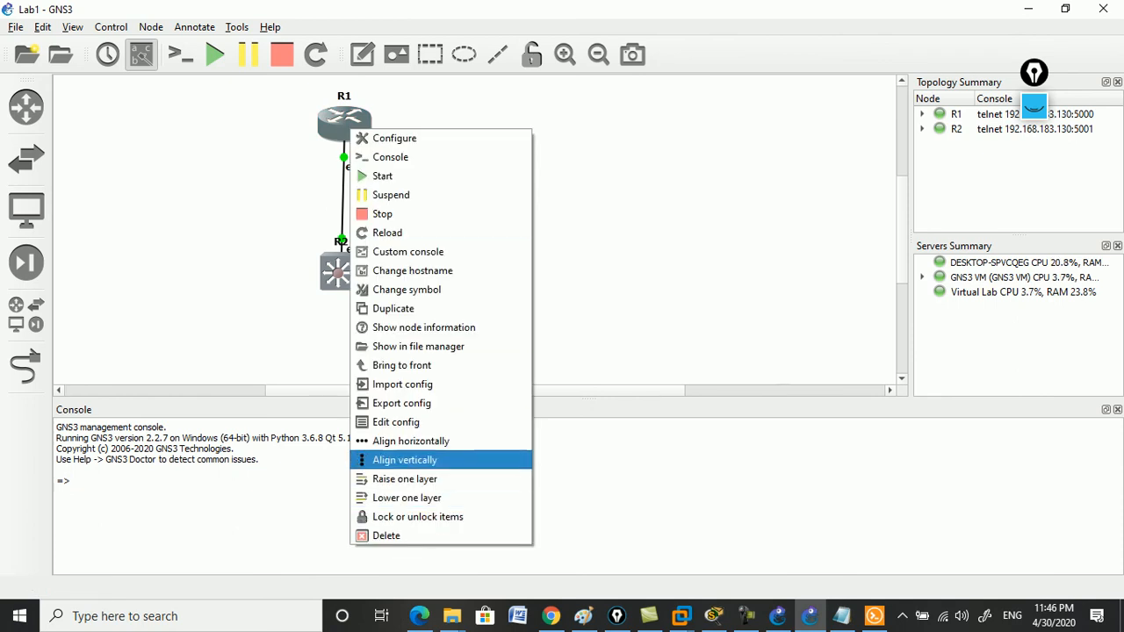
left_click(382, 214)
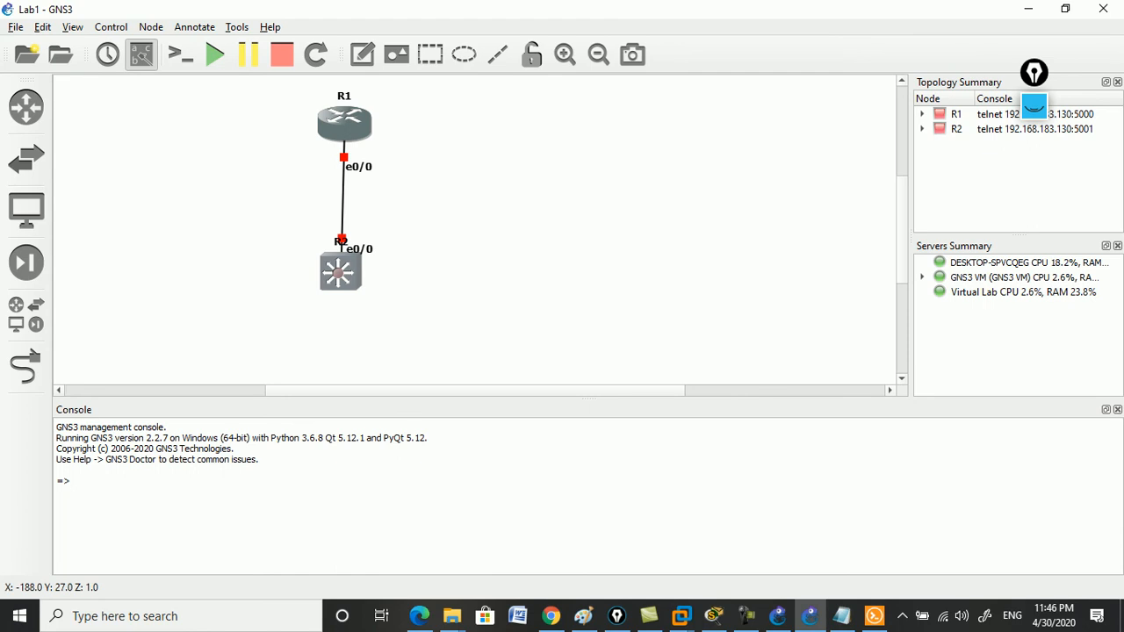
right_click(344, 281)
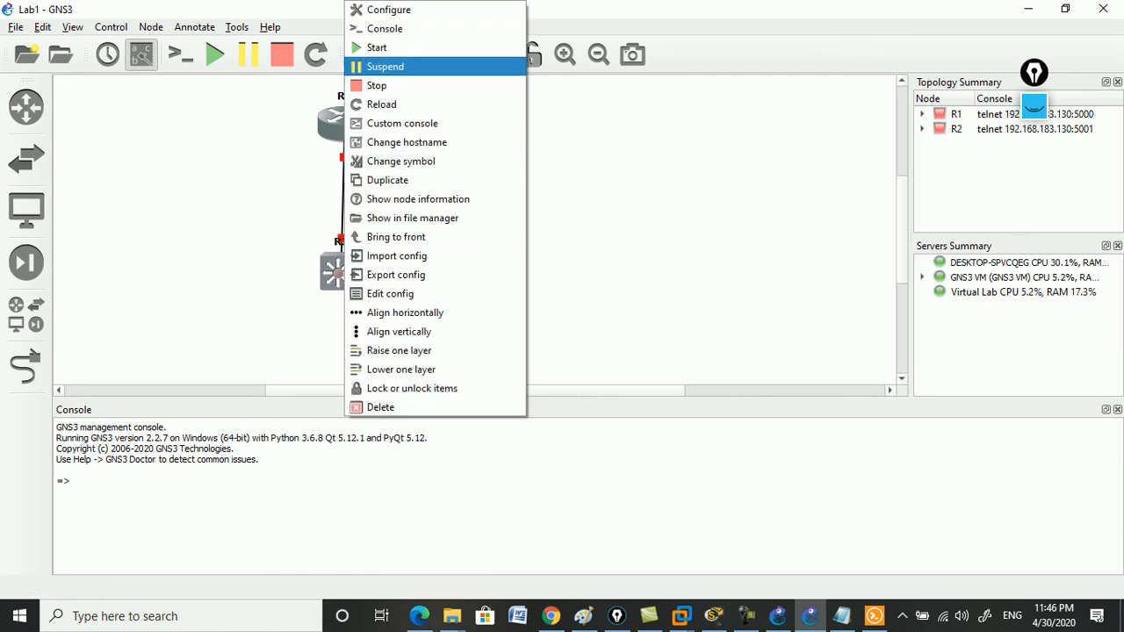
left_click(377, 86)
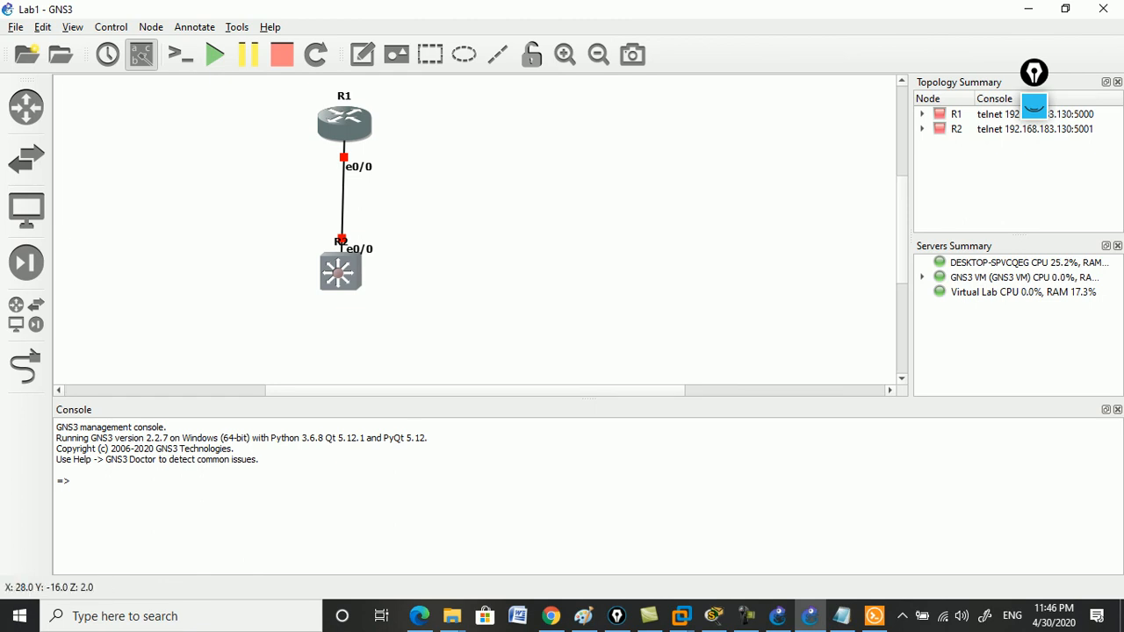
Quit GNS3 confirming Yes, then apply the WebClient pack settings and close its window.
left_click(1103, 9)
key("Return")
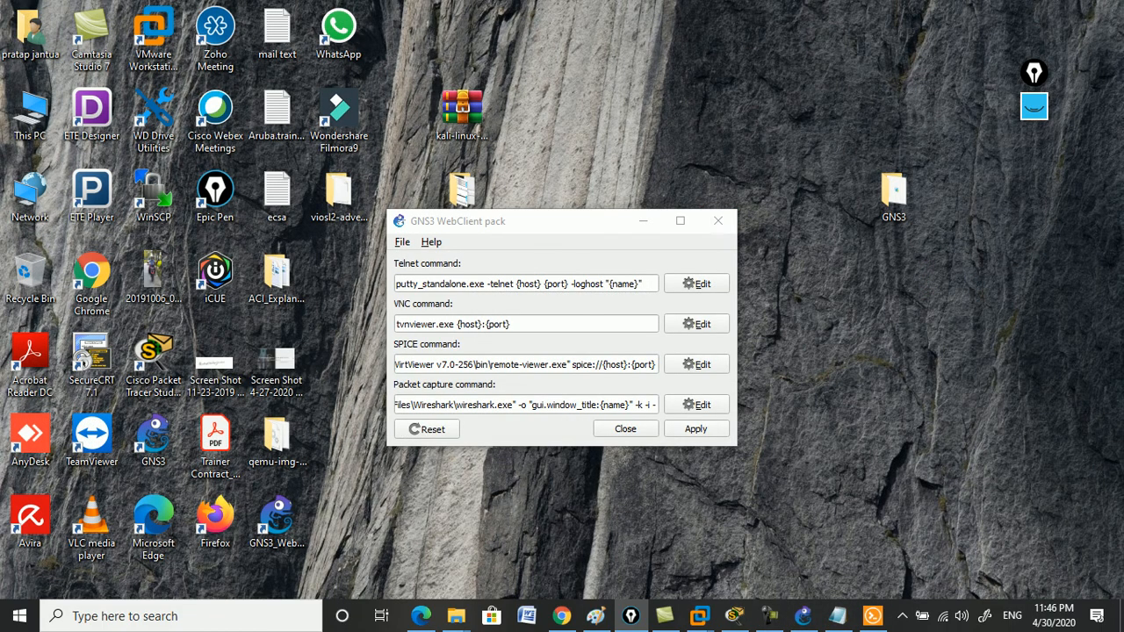
left_click(562, 222)
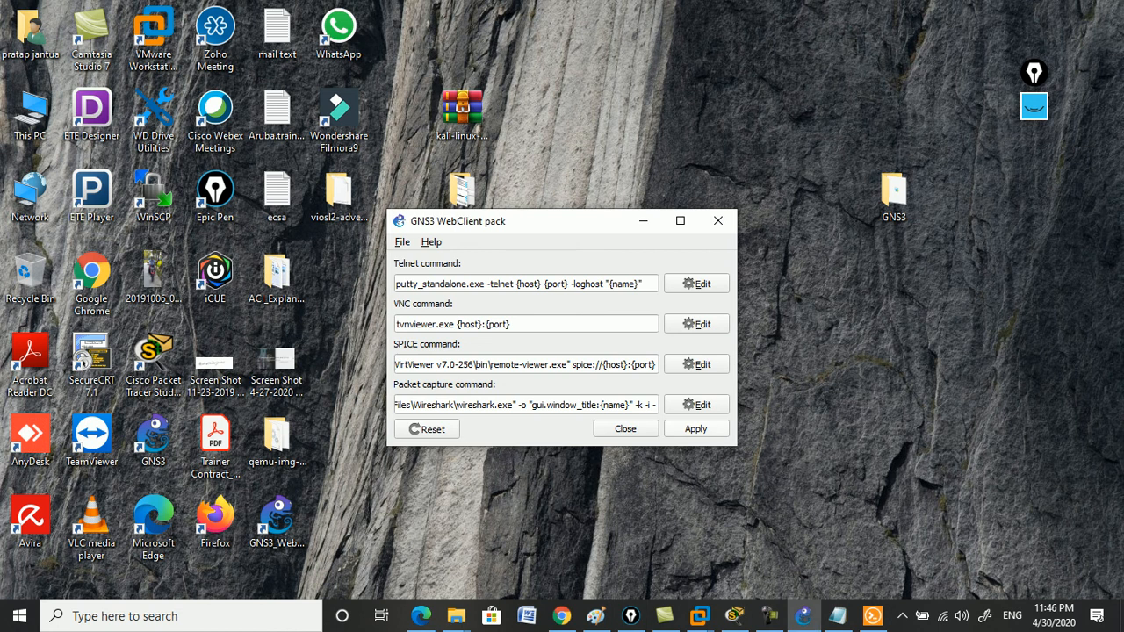
left_click(696, 429)
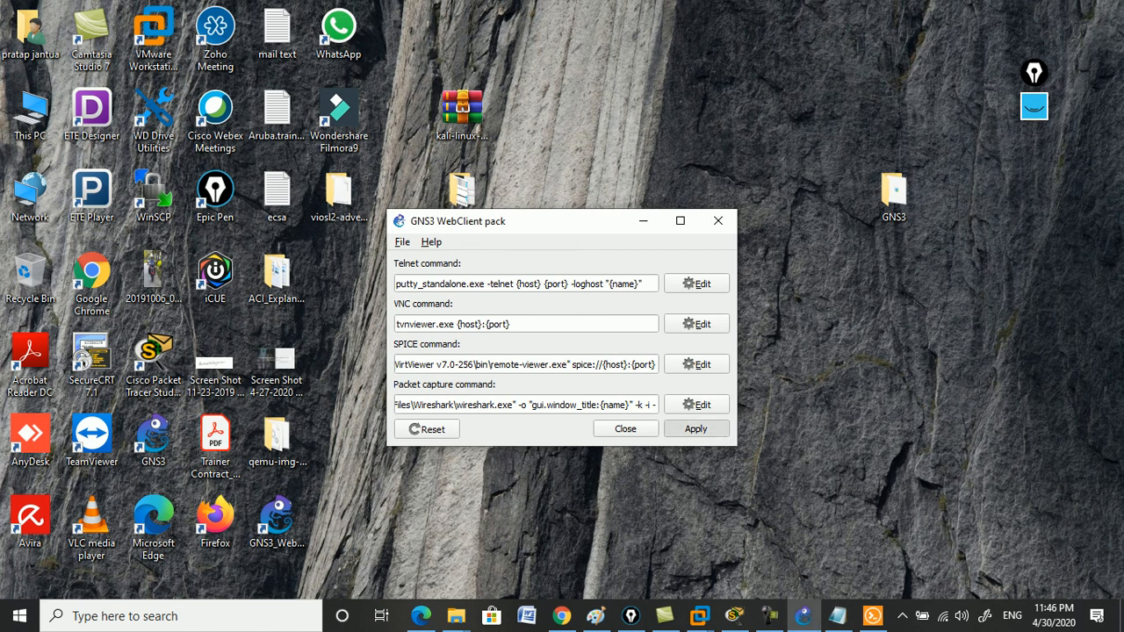
left_click(718, 220)
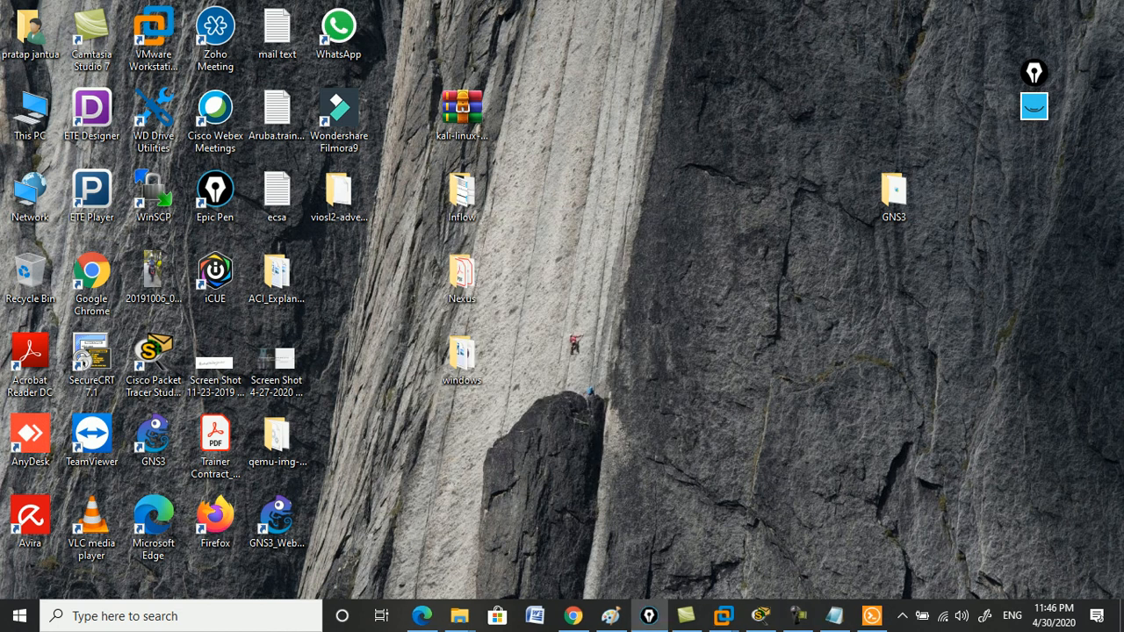
left_click(798, 616)
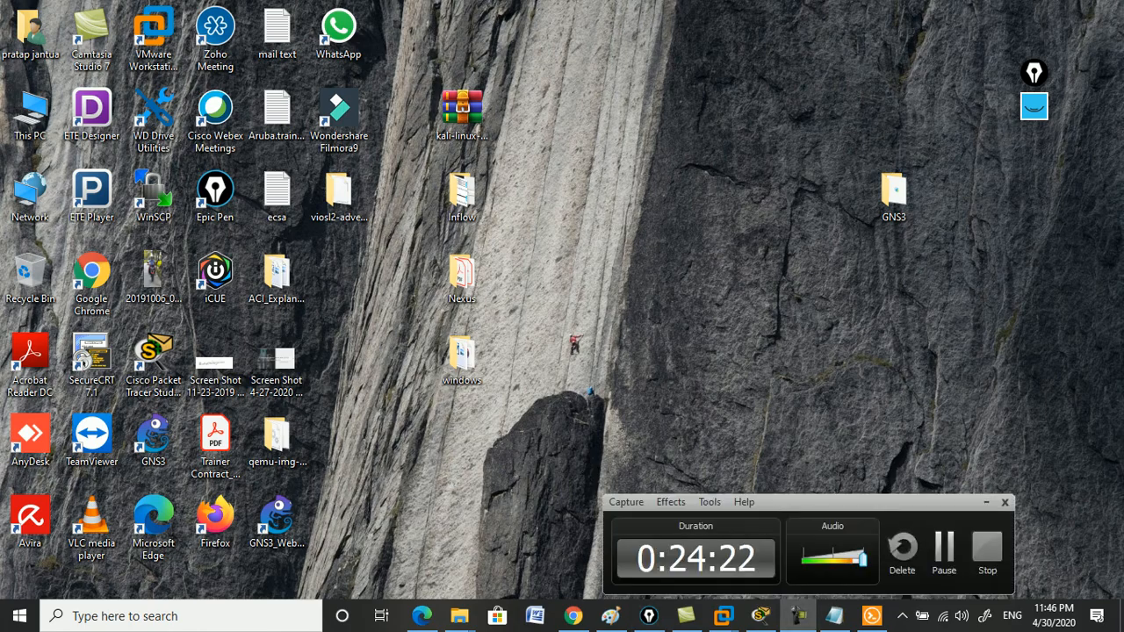